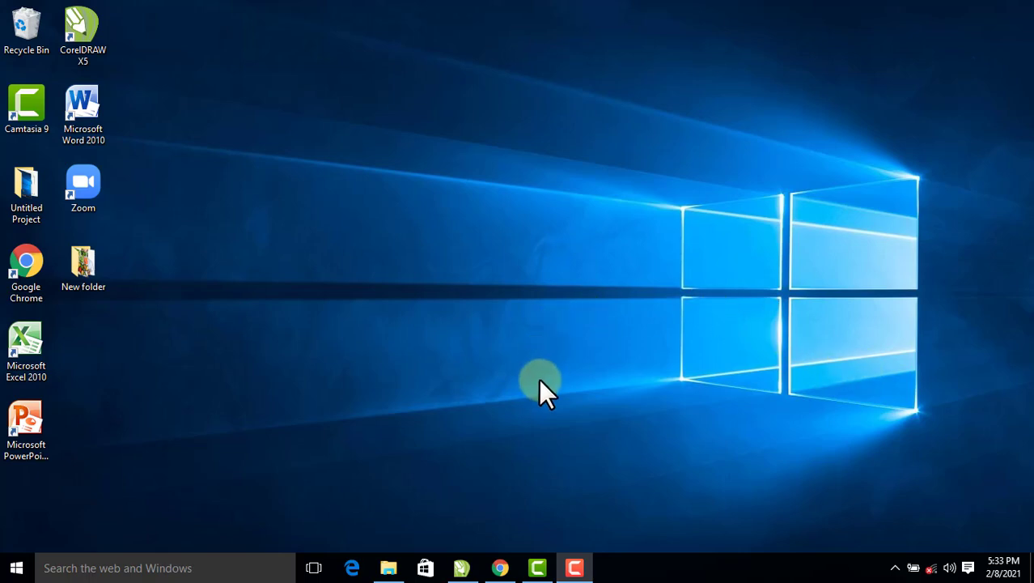
# - Leave the YouTube channel page and bring up the blank Untitled-1 CorelDRAW document
pyautogui.click(499, 568)
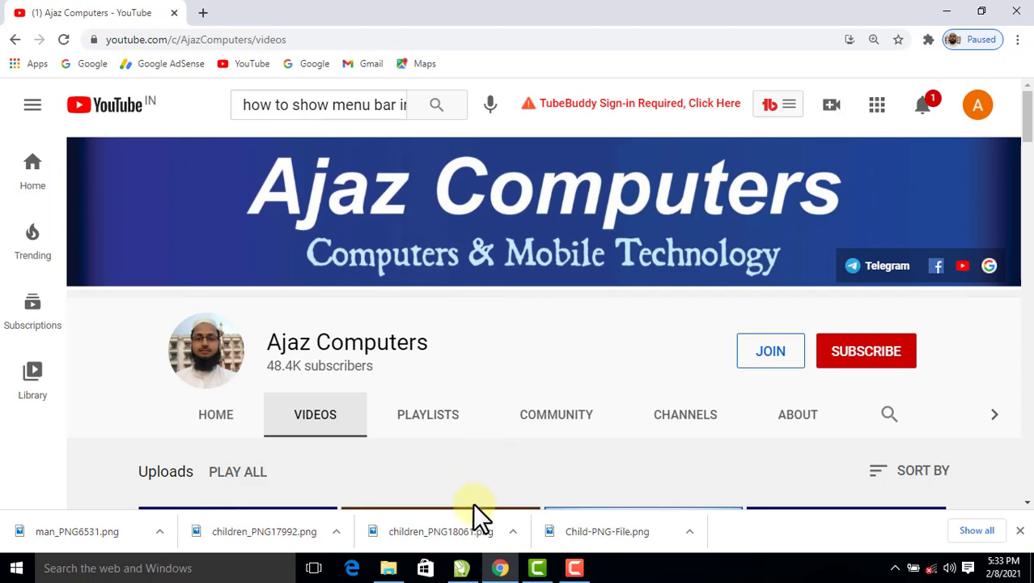
pyautogui.click(461, 567)
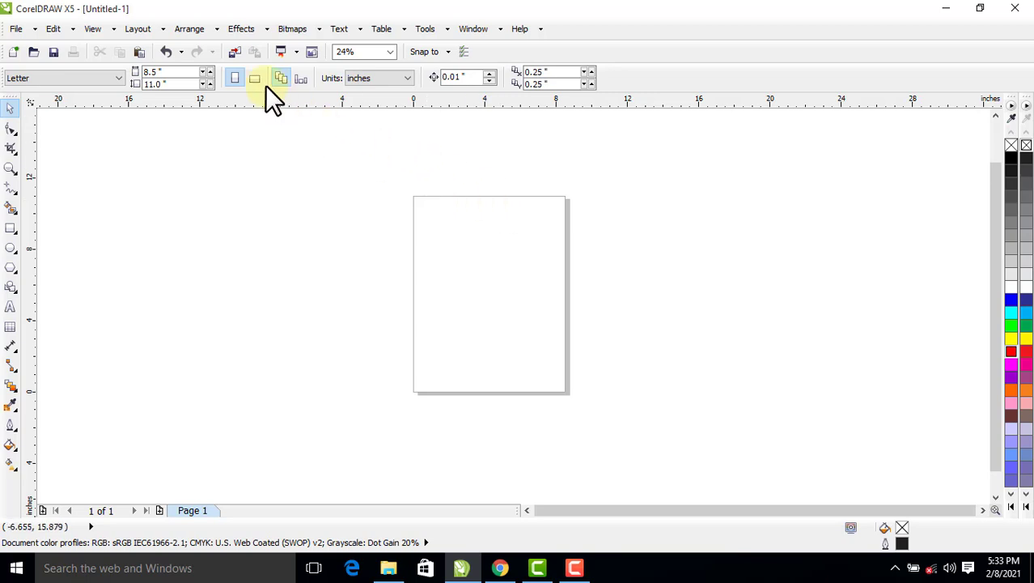
# - Preview the Effects > PowerClip menu without choosing anything, then switch to YouTube in Chrome
pyautogui.click(238, 30)
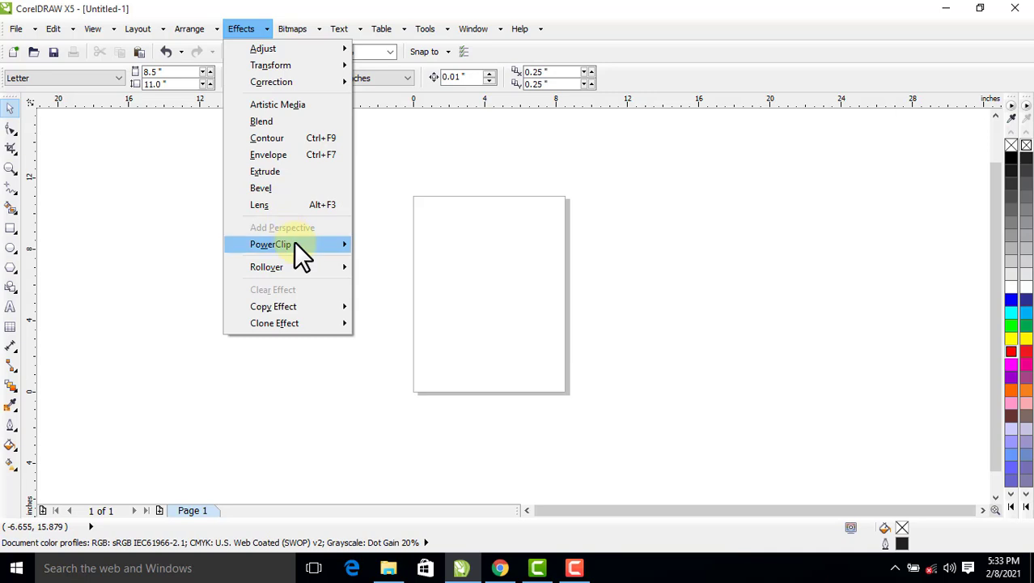
pyautogui.moveTo(270, 244)
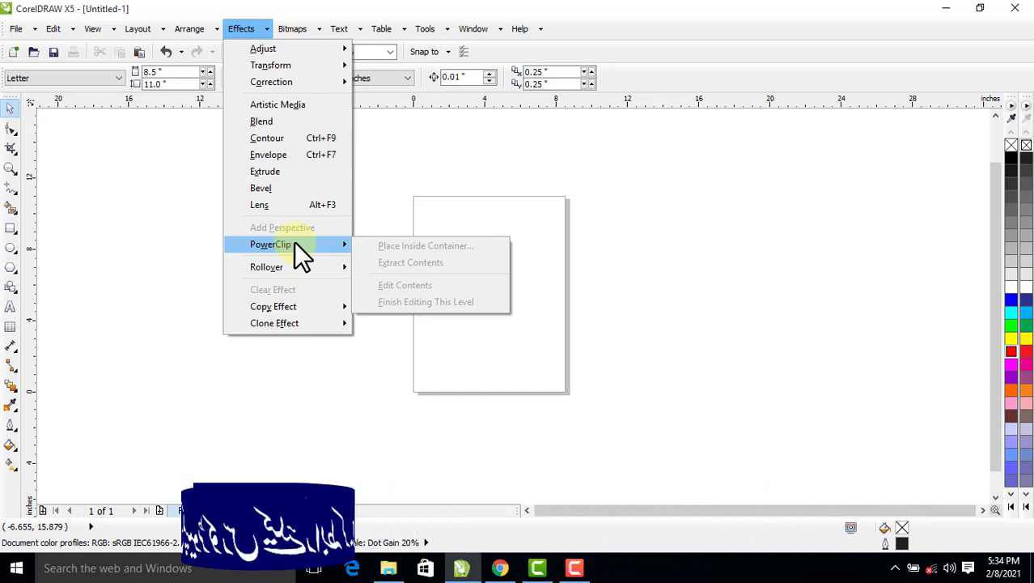
pyautogui.click(476, 161)
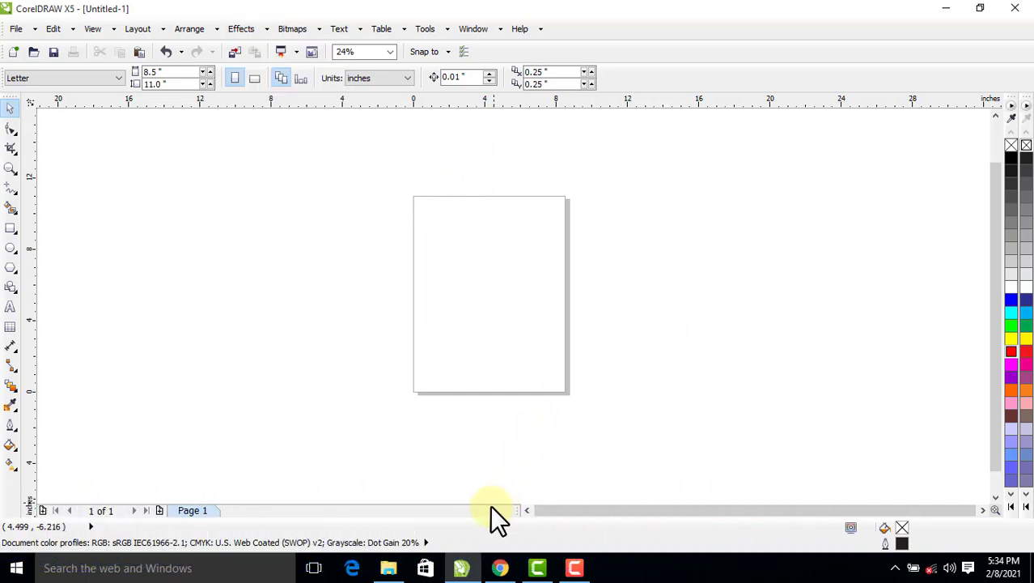
pyautogui.click(499, 567)
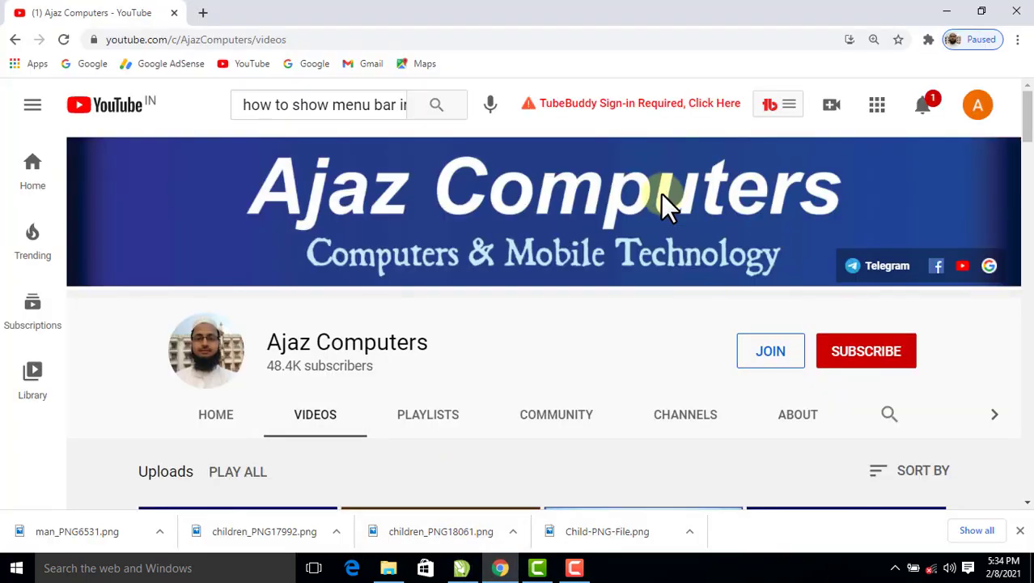
# - Subscribe to the channel with All notifications, then return to Untitled-1 in CorelDRAW
pyautogui.click(871, 361)
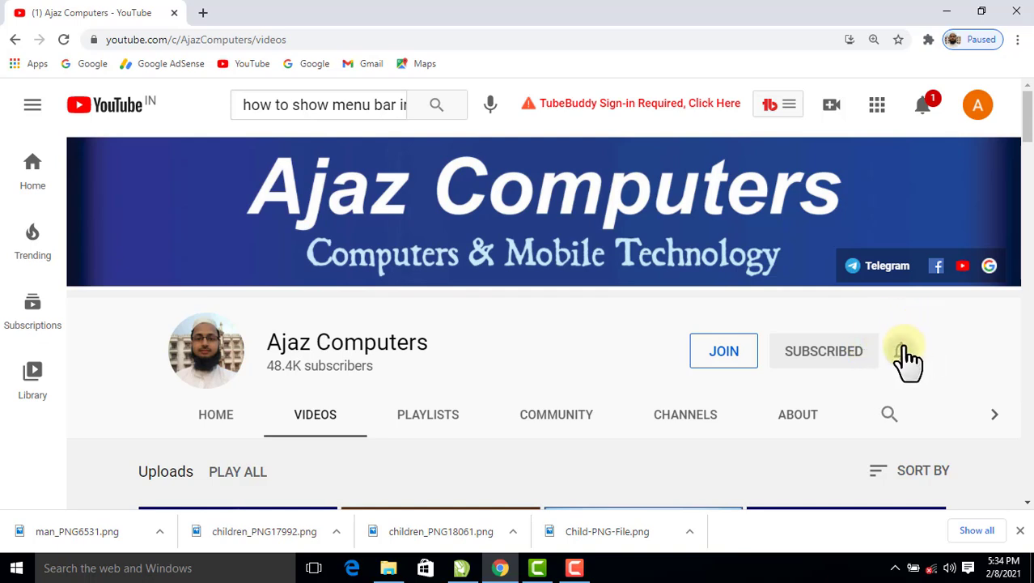
pyautogui.click(905, 356)
pyautogui.click(836, 400)
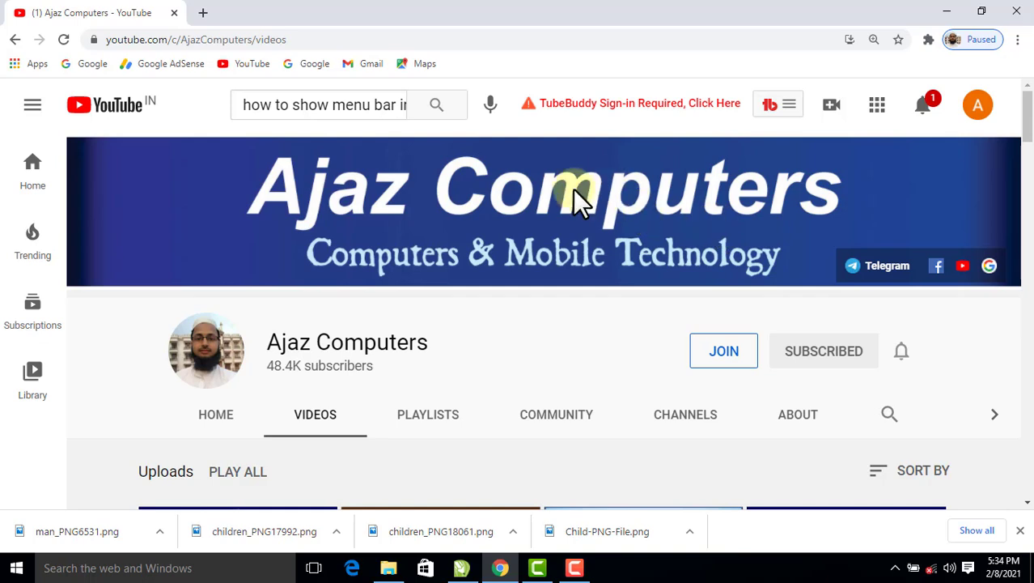
pyautogui.click(462, 568)
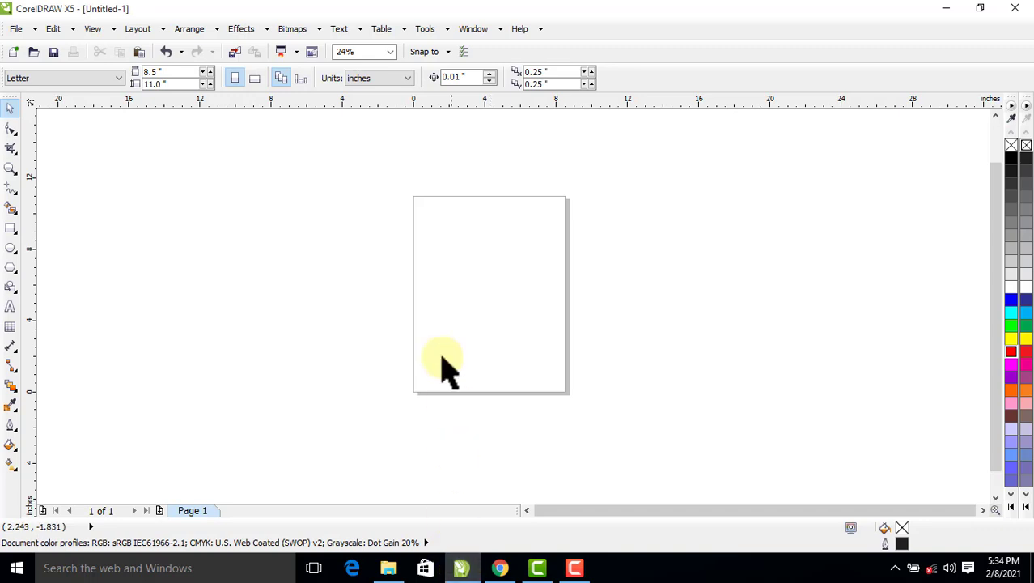
# - Draw a 6.471-inch circle straddling the page's left edge, then minimise CorelDRAW and Chrome
pyautogui.click(11, 248)
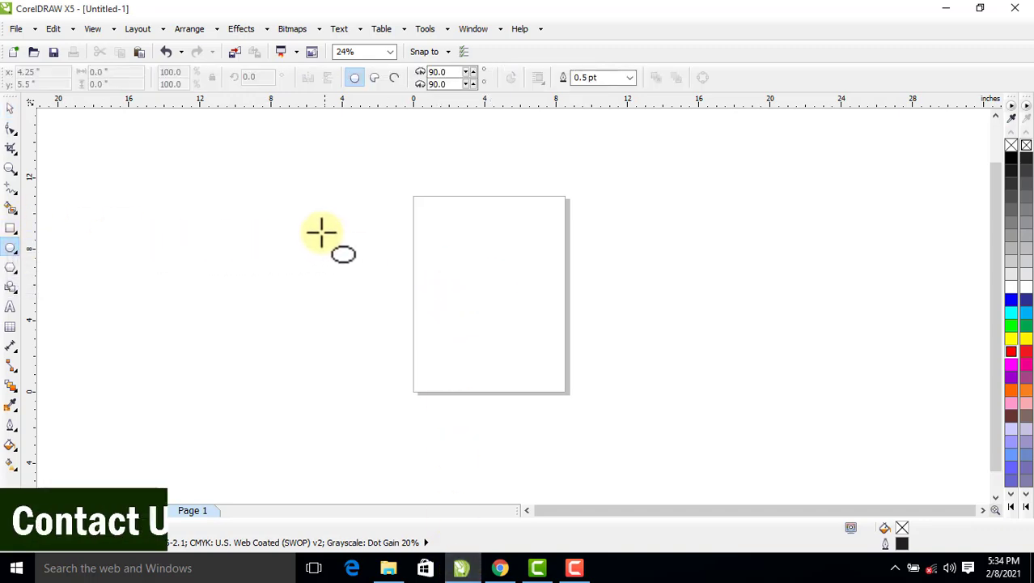
pyautogui.moveTo(321, 232)
pyautogui.mouseDown()
pyautogui.moveTo(348, 257)
pyautogui.moveTo(398, 346)
pyautogui.mouseUp()
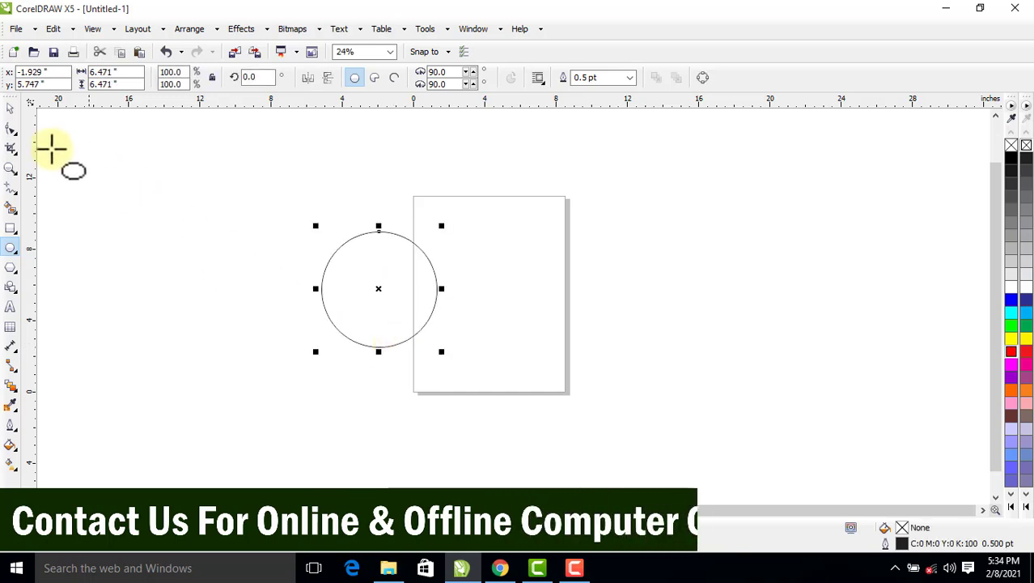
pyautogui.click(11, 112)
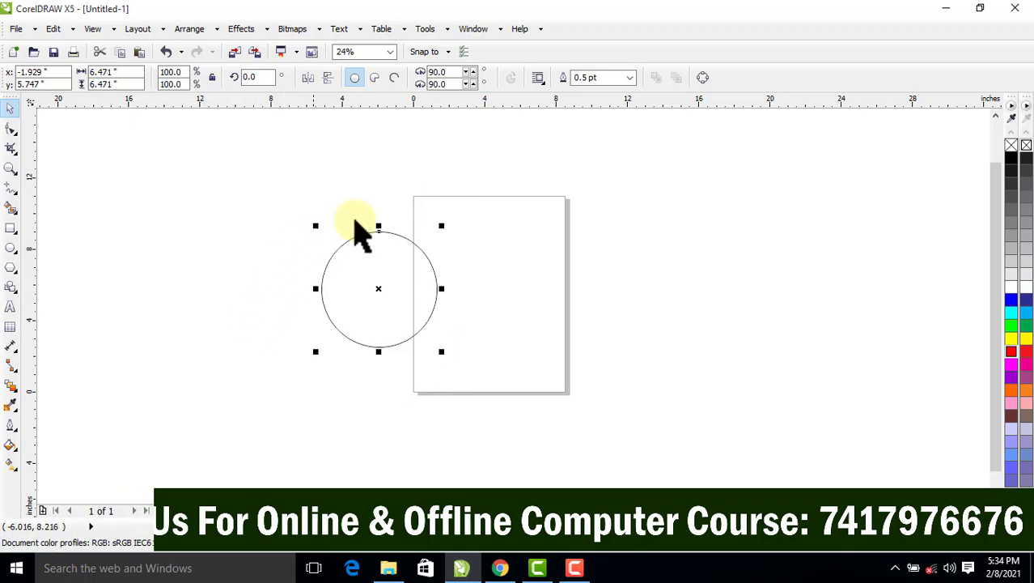
pyautogui.moveTo(395, 297)
pyautogui.mouseDown()
pyautogui.moveTo(394, 286)
pyautogui.moveTo(419, 311)
pyautogui.mouseUp()
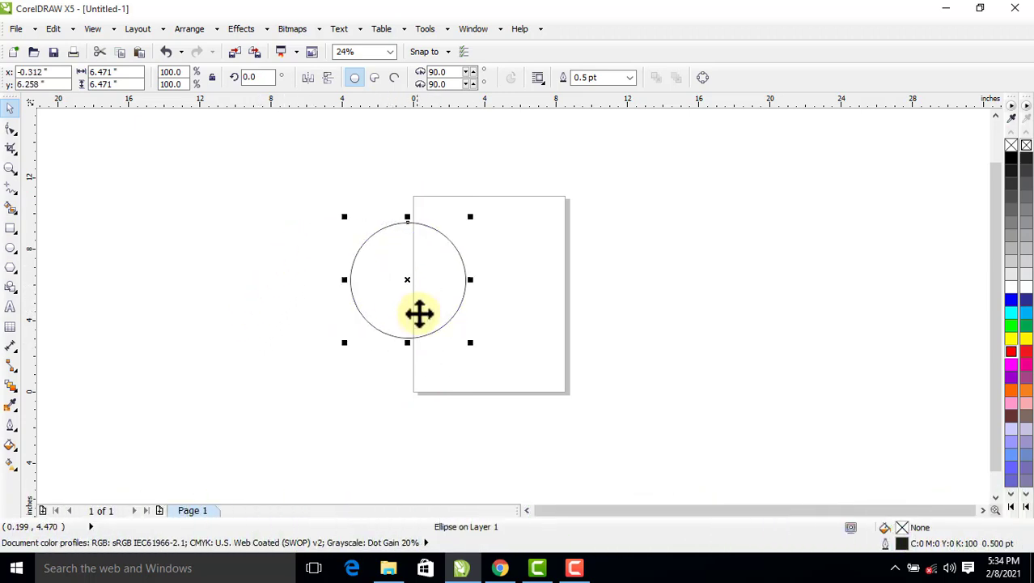
pyautogui.click(942, 7)
pyautogui.click(940, 6)
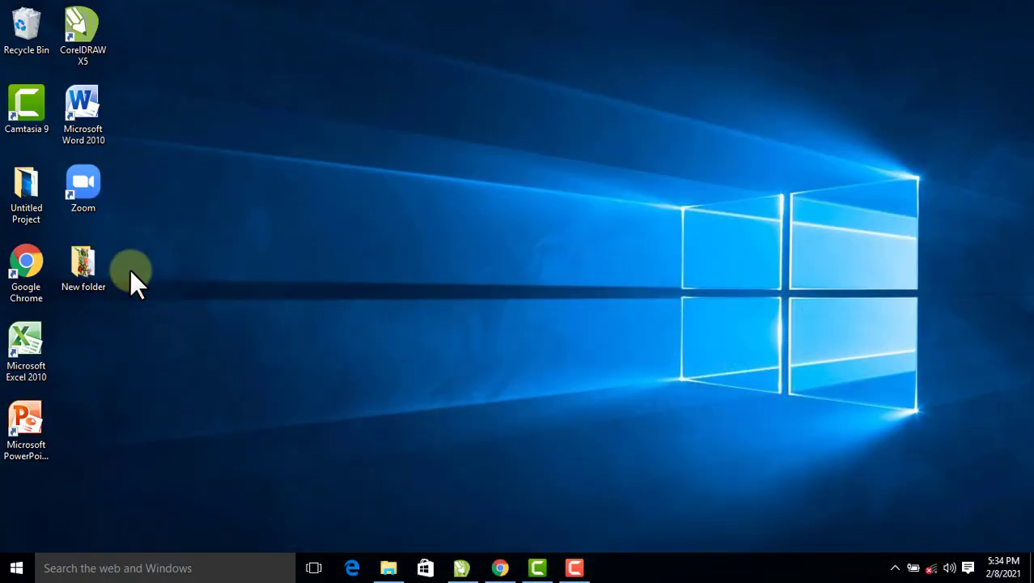
# - Drag man_PNG6531 from New folder onto the CorelDRAW canvas beside the circle
pyautogui.doubleClick(99, 264)
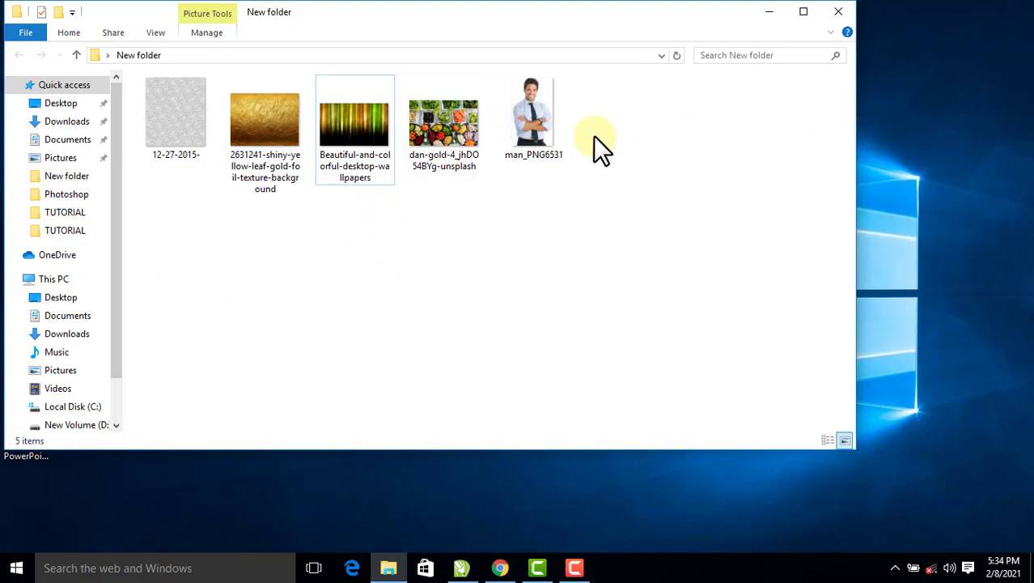
pyautogui.click(526, 121)
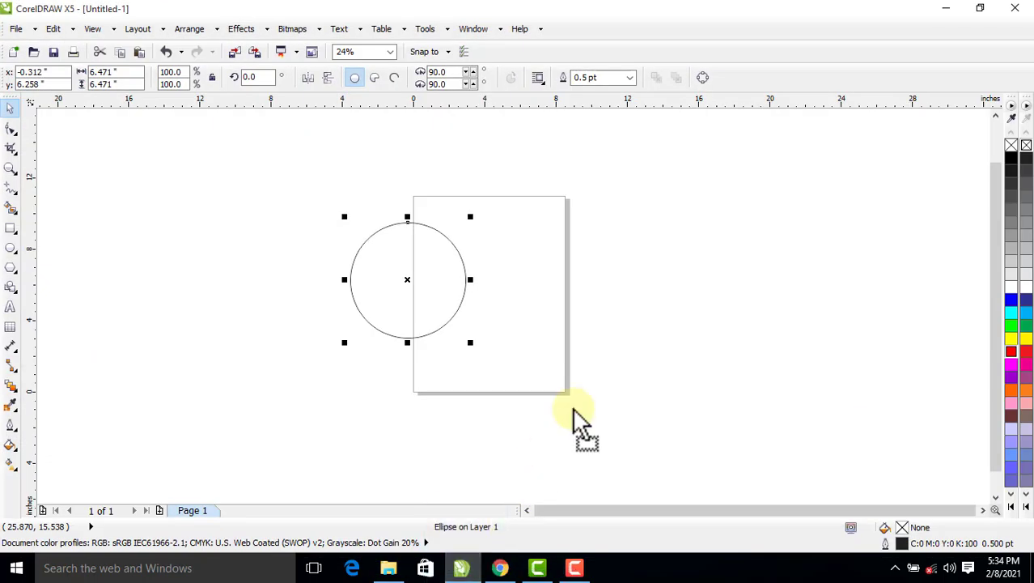
pyautogui.moveTo(462, 474)
pyautogui.mouseDown()
pyautogui.moveTo(646, 315)
pyautogui.moveTo(568, 351)
pyautogui.mouseUp()
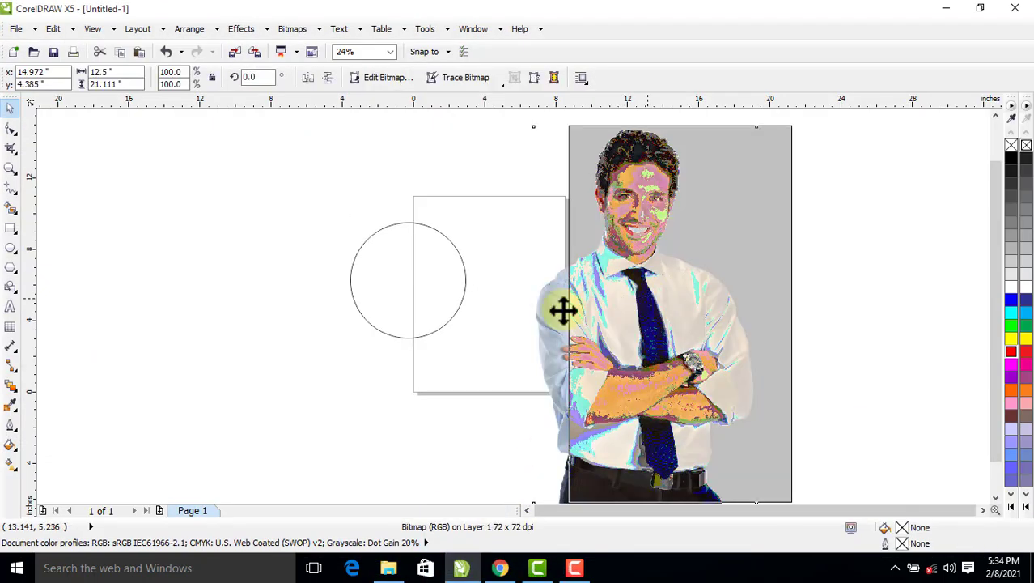
# - Undo the last change, move the circle left of the page, and give it a top-to-bottom fountain fill
pyautogui.hotkey('ctrl', 'z')
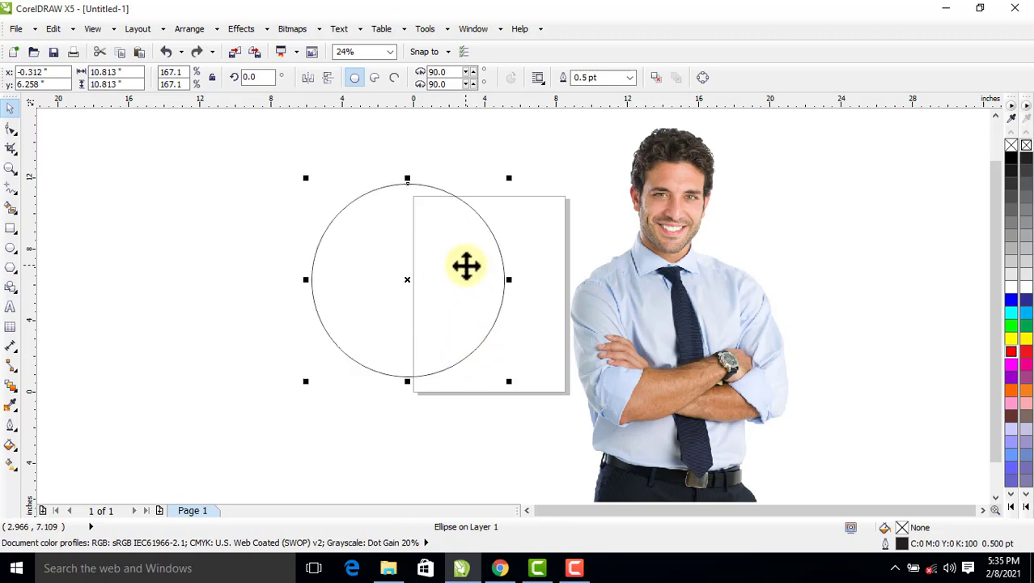
pyautogui.moveTo(466, 265); pyautogui.dragTo(352, 295)
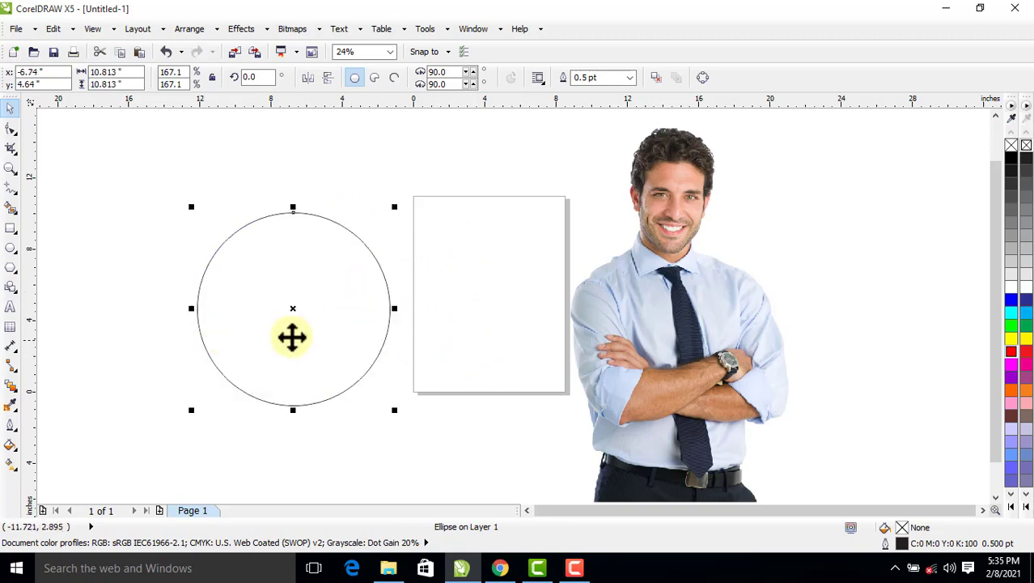
pyautogui.click(10, 469)
pyautogui.click(55, 472)
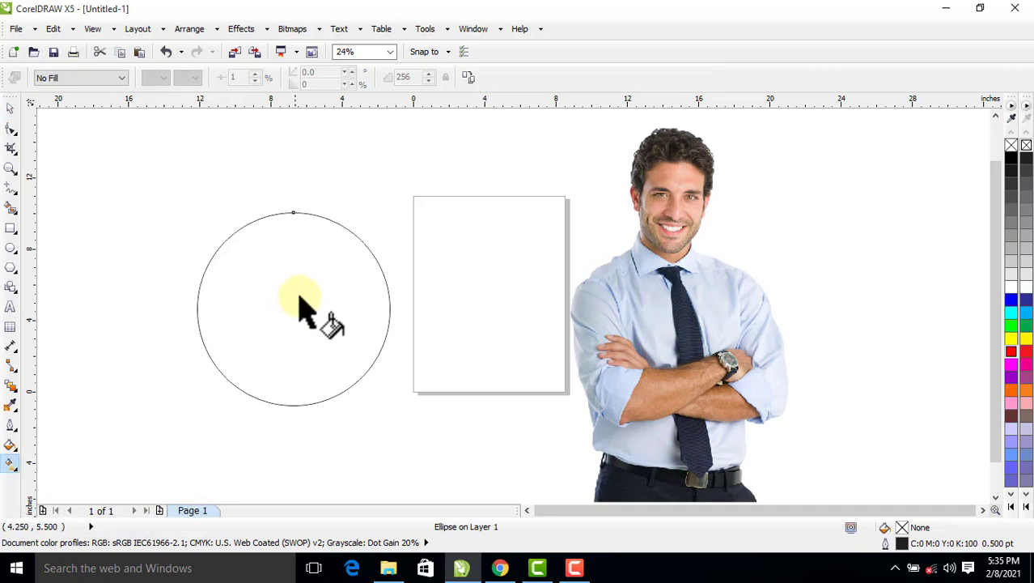
pyautogui.moveTo(302, 237); pyautogui.dragTo(302, 372)
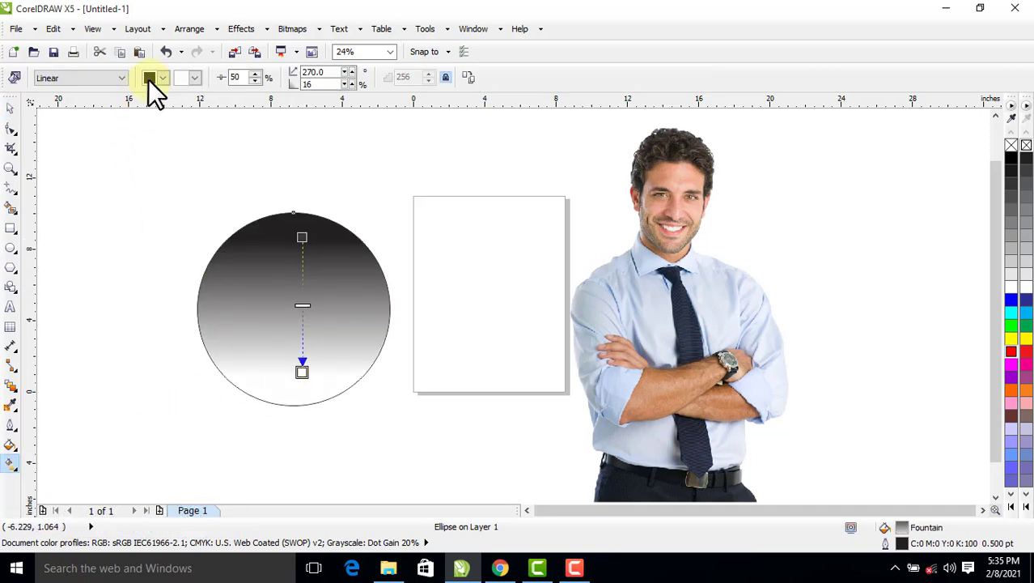
# - Make the gradient red at the top and yellow at the bottom, and change it to Radial
pyautogui.click(302, 237)
pyautogui.click(1011, 350)
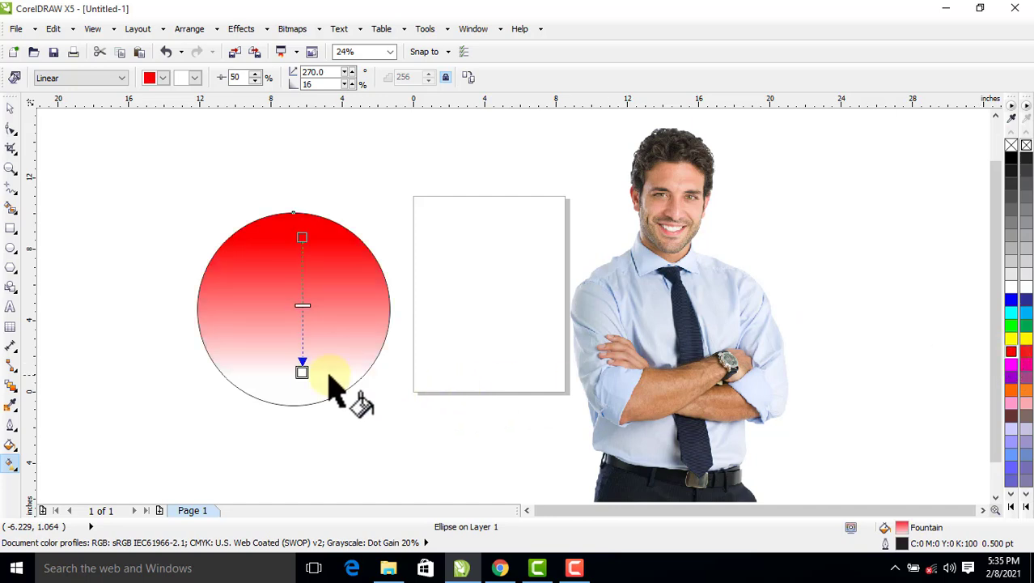
pyautogui.click(302, 372)
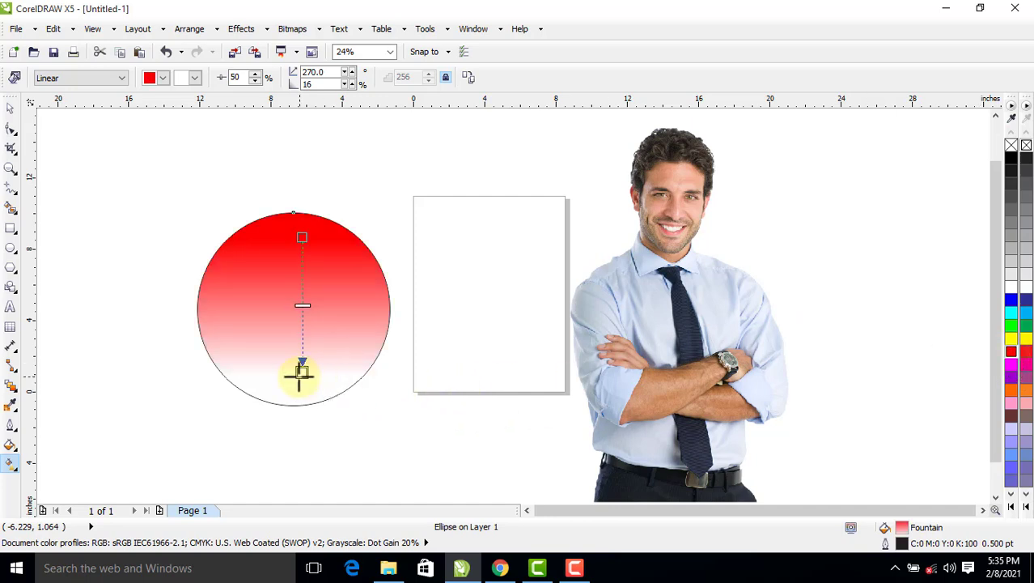
pyautogui.click(1011, 339)
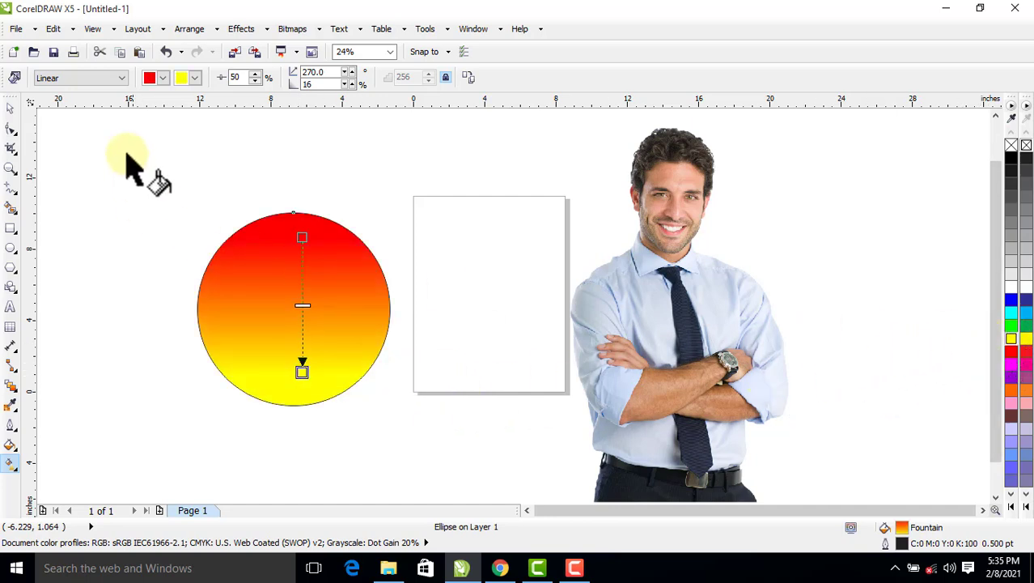
pyautogui.click(99, 77)
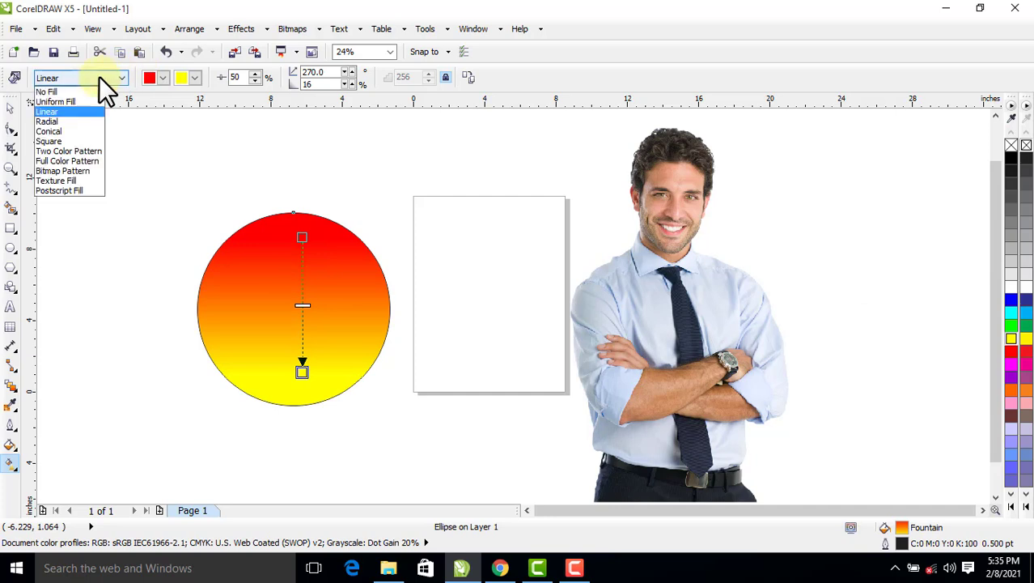
pyautogui.click(68, 120)
pyautogui.press('space')
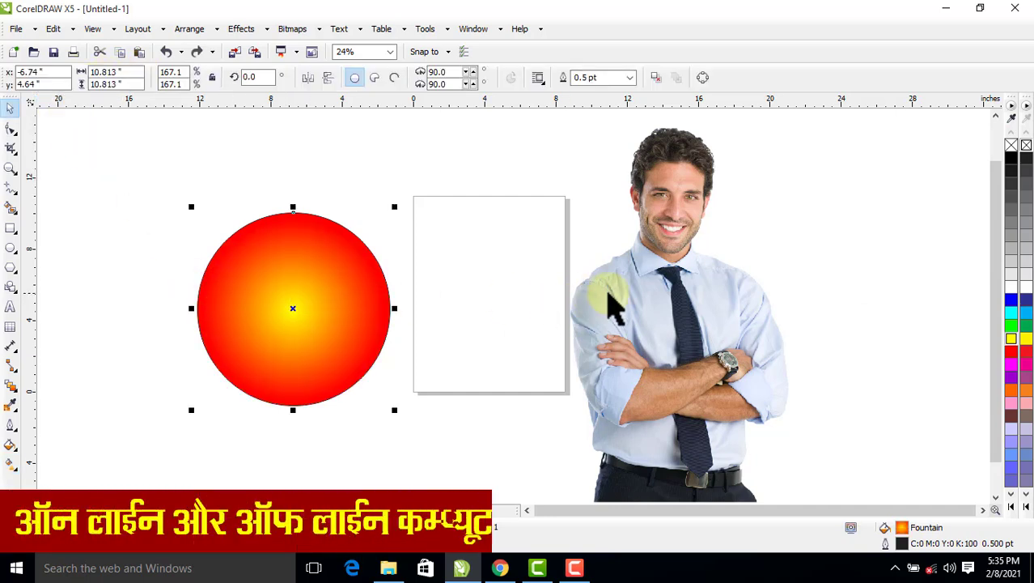
# - Place the man photo inside the gradient circle with PowerClip > Place Inside Container
pyautogui.click(665, 287)
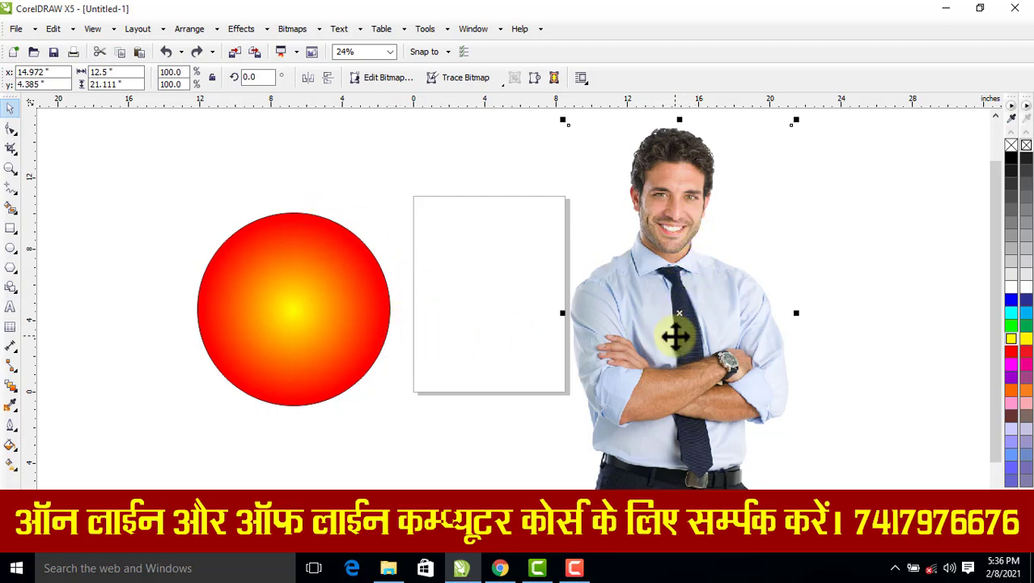
pyautogui.click(241, 30)
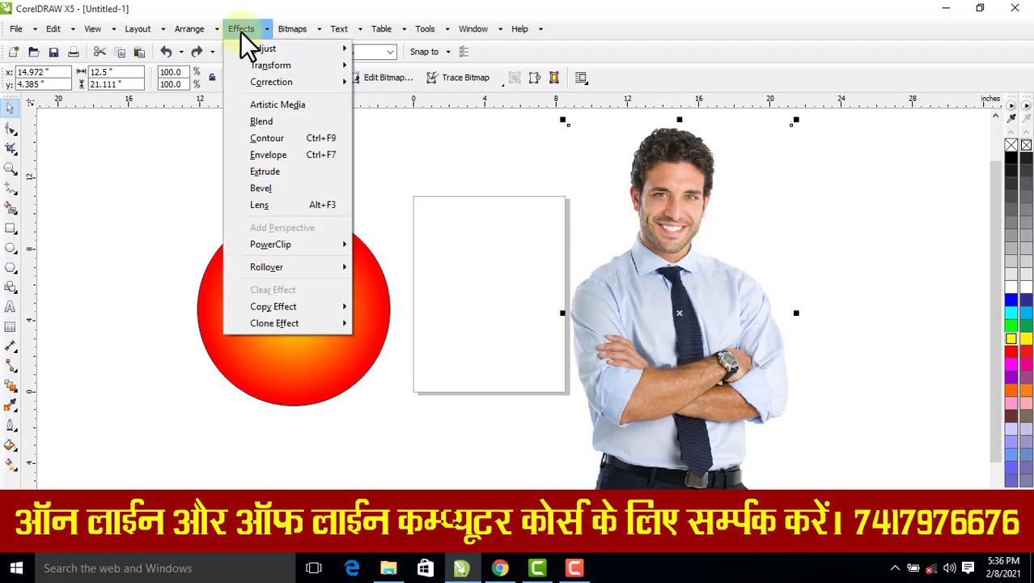
pyautogui.moveTo(271, 245)
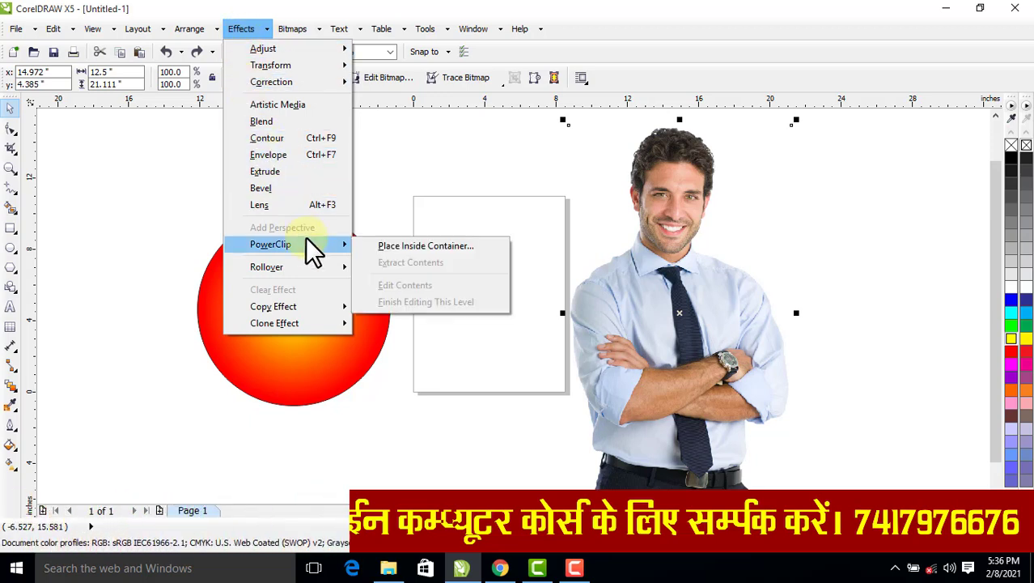
pyautogui.click(412, 246)
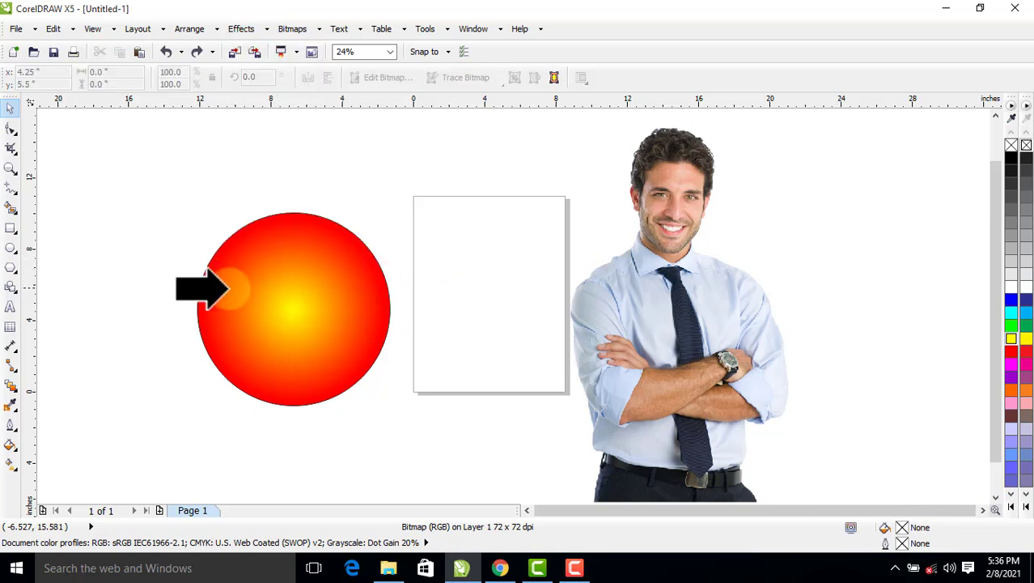
pyautogui.click(254, 296)
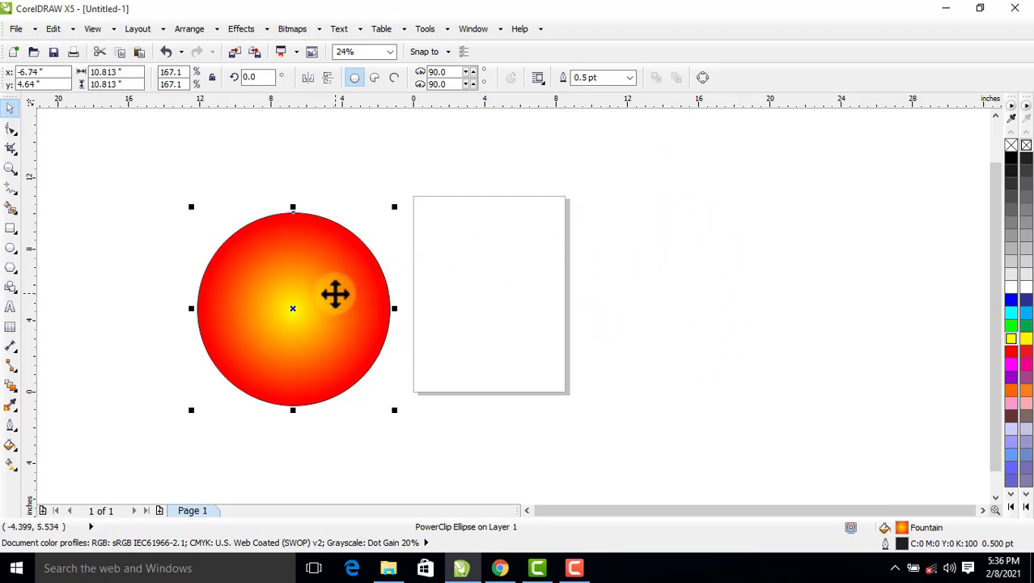
pyautogui.rightClick(335, 294)
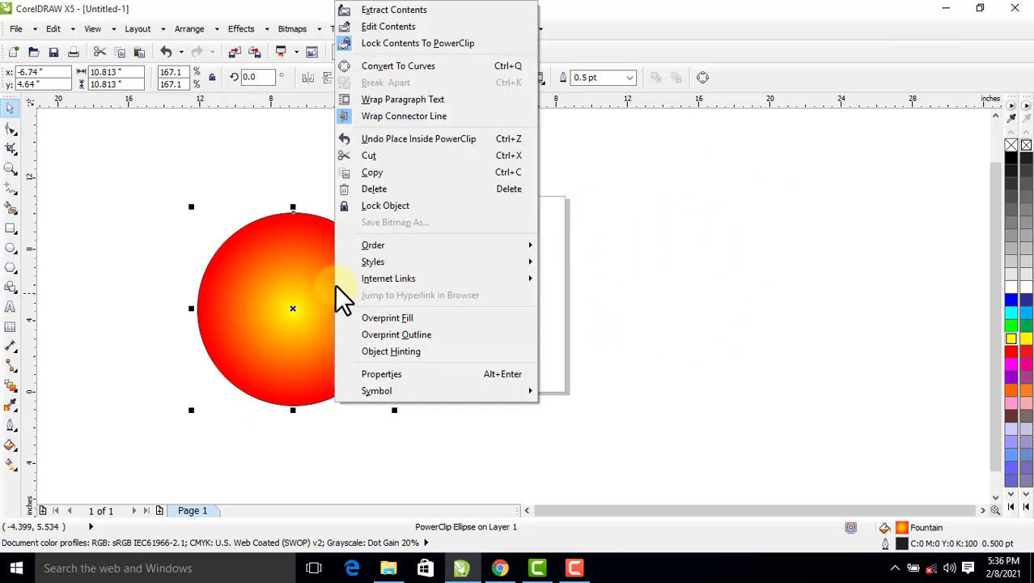
pyautogui.click(239, 123)
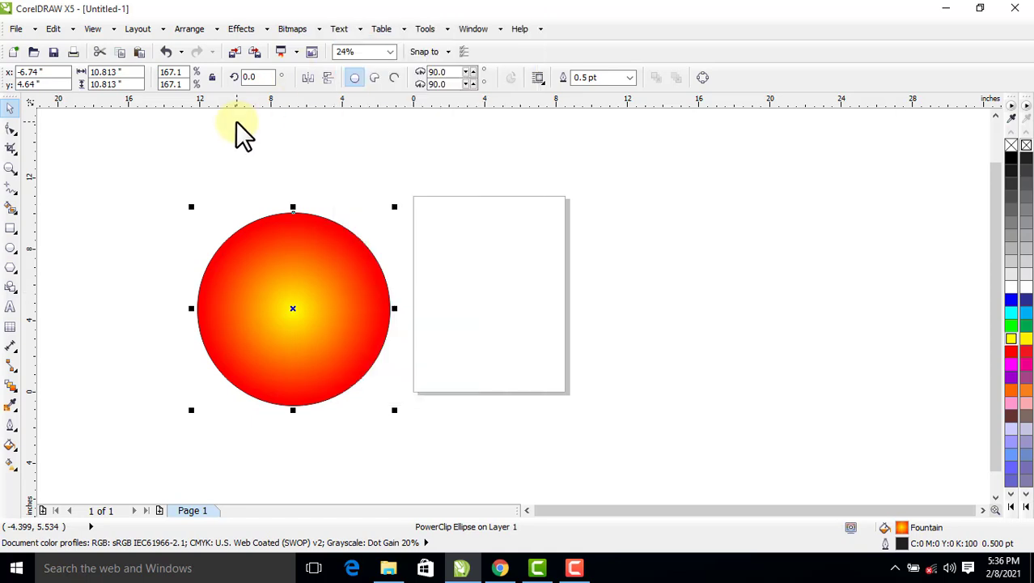
# - Extract the man photo from the circle, then PowerClip it back inside the gradient circle
pyautogui.click(241, 30)
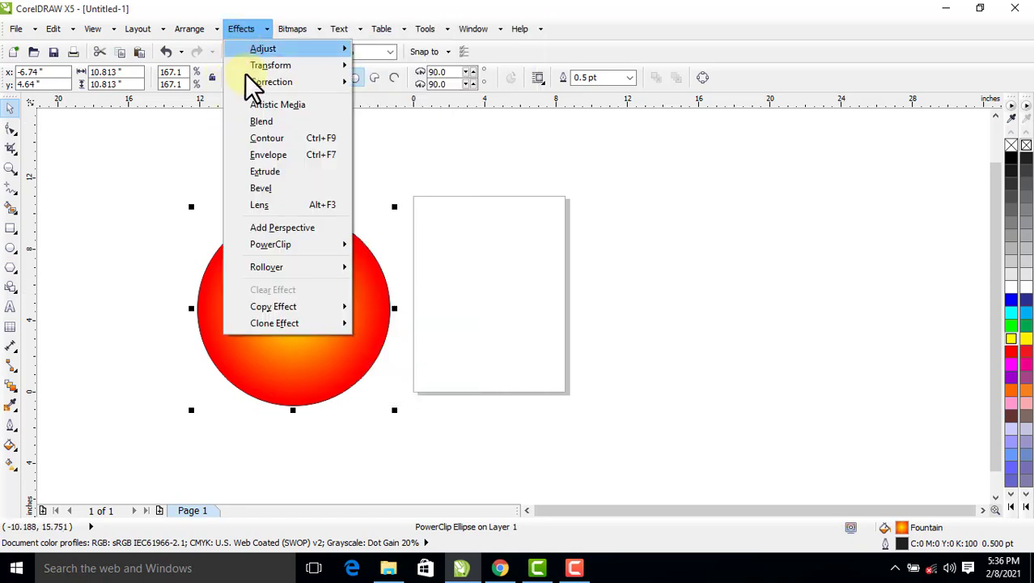
pyautogui.moveTo(270, 243)
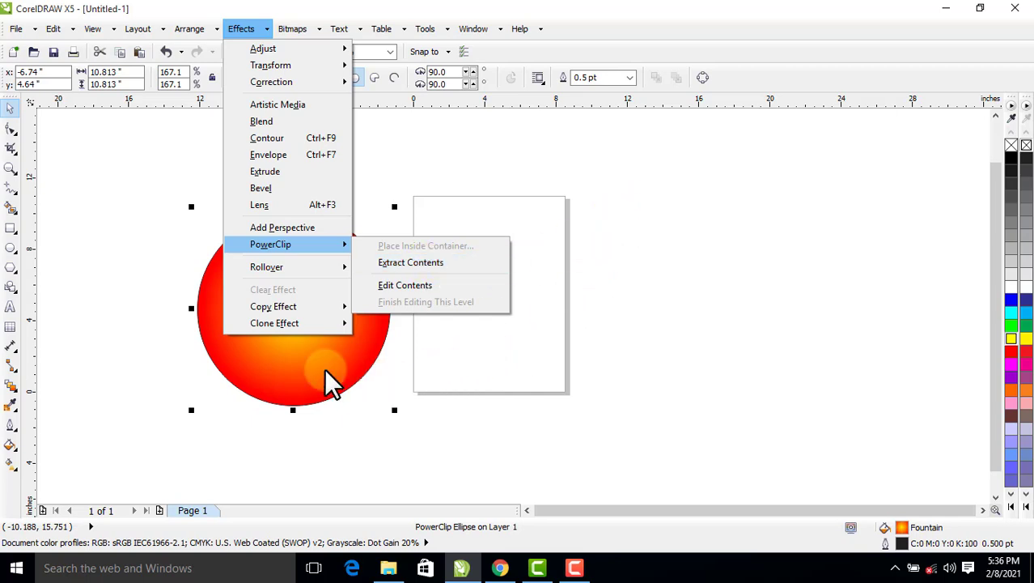
pyautogui.click(416, 263)
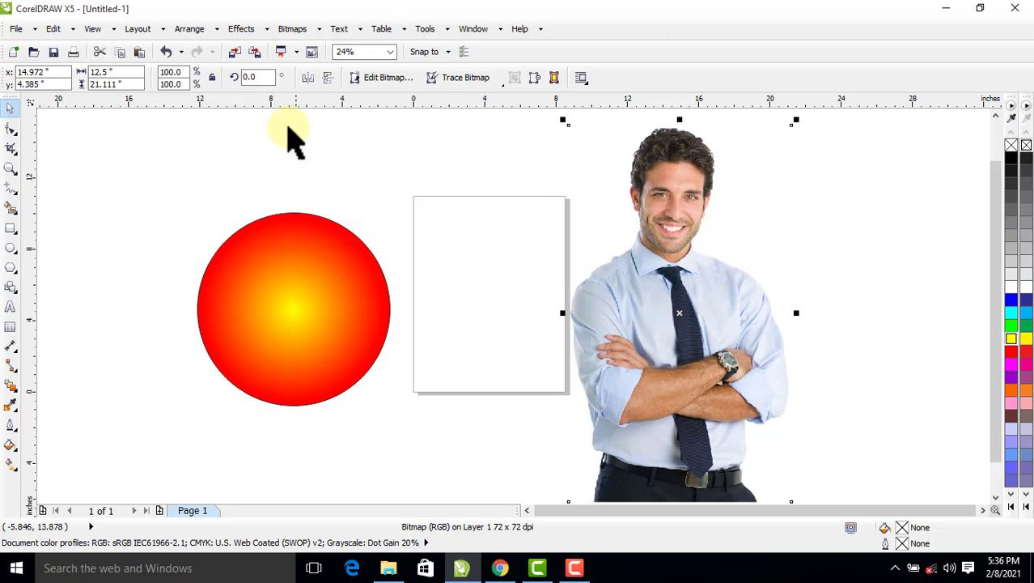
pyautogui.click(241, 29)
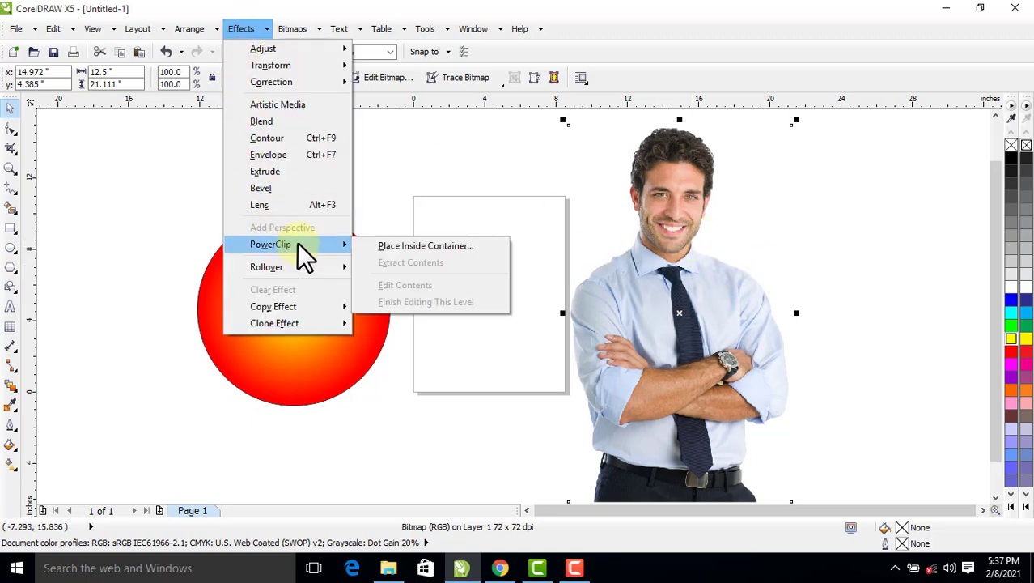
pyautogui.click(387, 247)
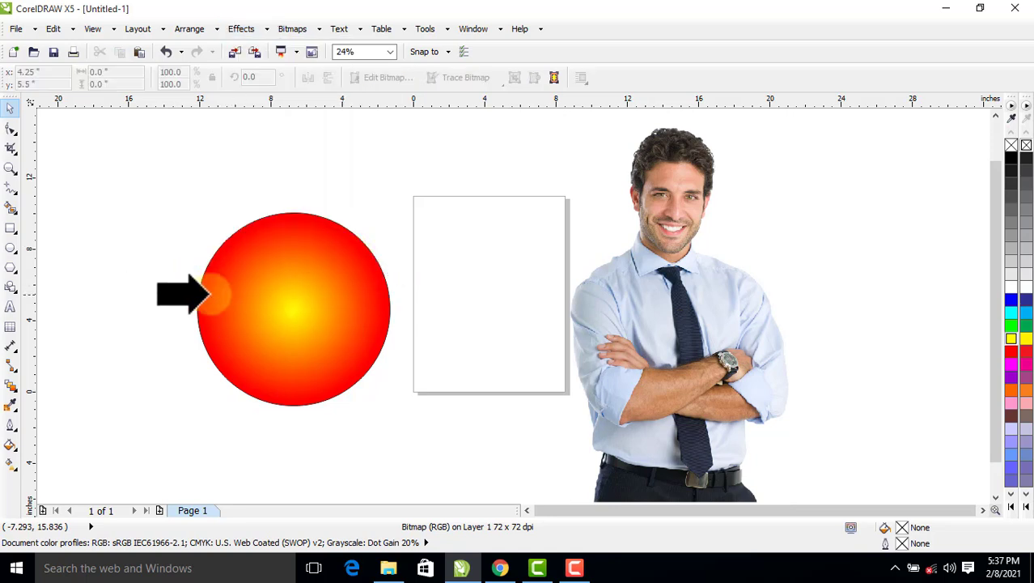
pyautogui.click(257, 301)
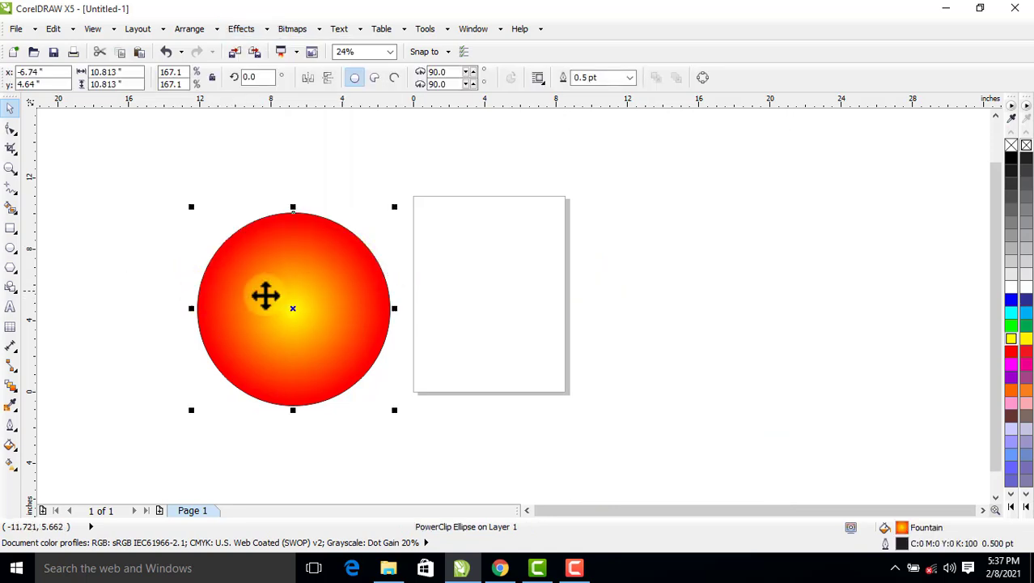
pyautogui.click(242, 31)
pyautogui.moveTo(270, 245)
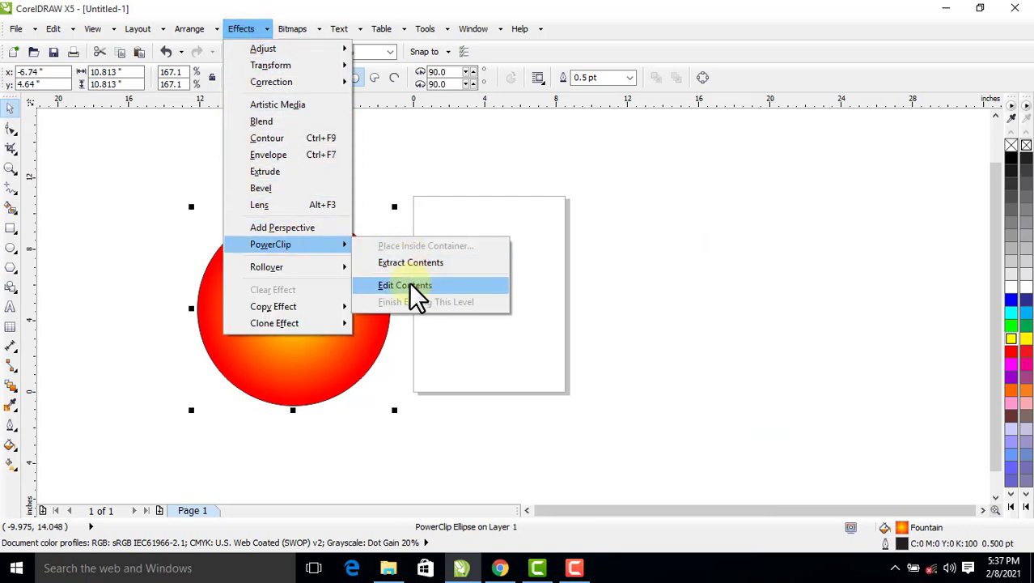
# - In PowerClip Edit Contents, move the man photo over the circle and scale it to about 71.5%
pyautogui.click(420, 285)
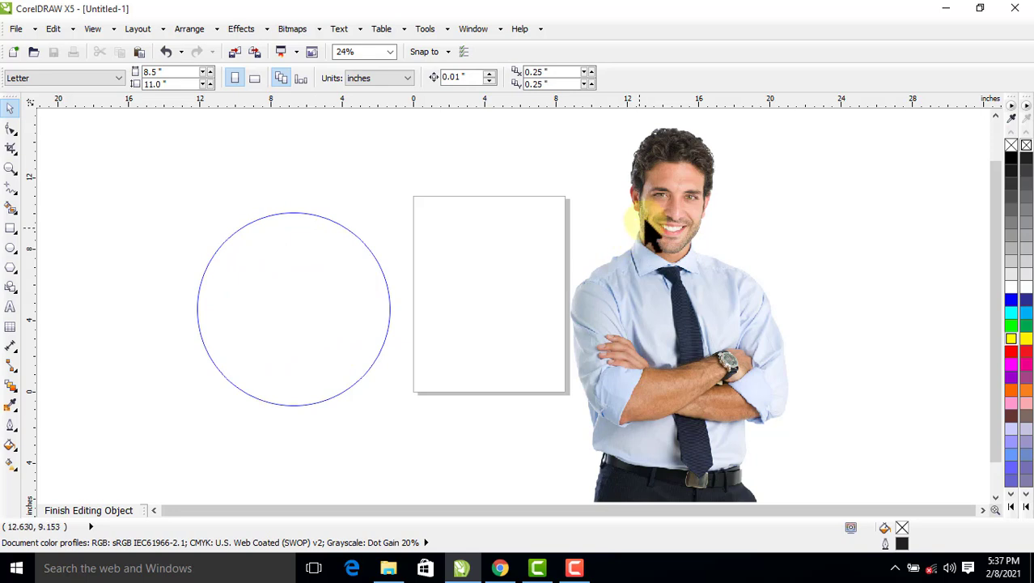
pyautogui.click(675, 199)
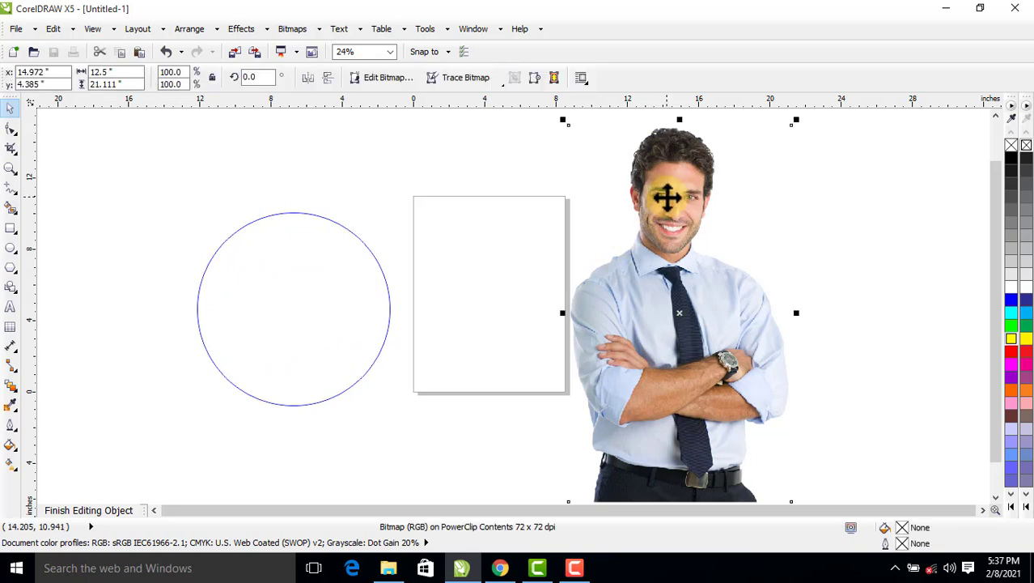
pyautogui.moveTo(660, 199); pyautogui.dragTo(267, 300)
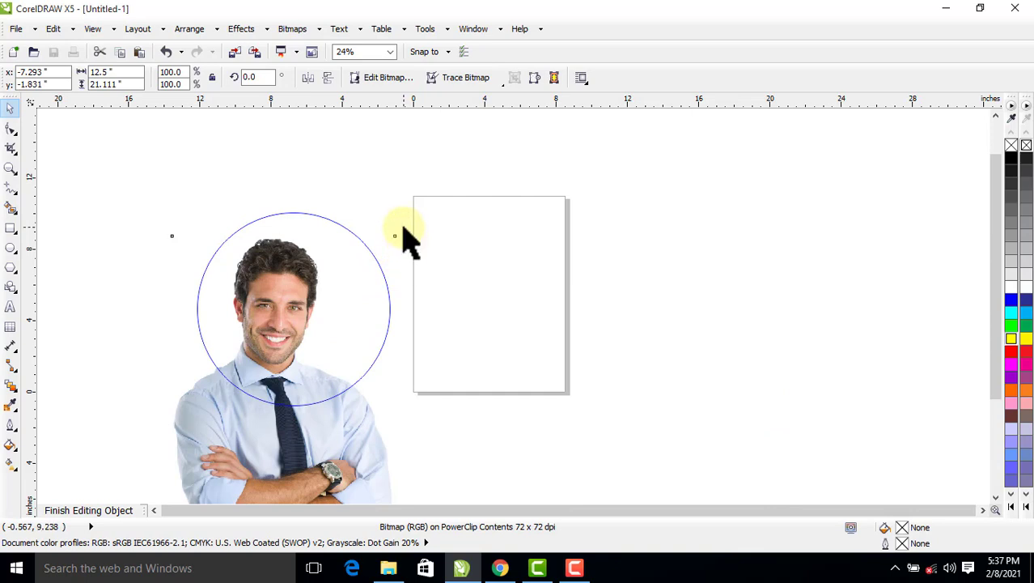
pyautogui.moveTo(401, 230); pyautogui.dragTo(368, 282)
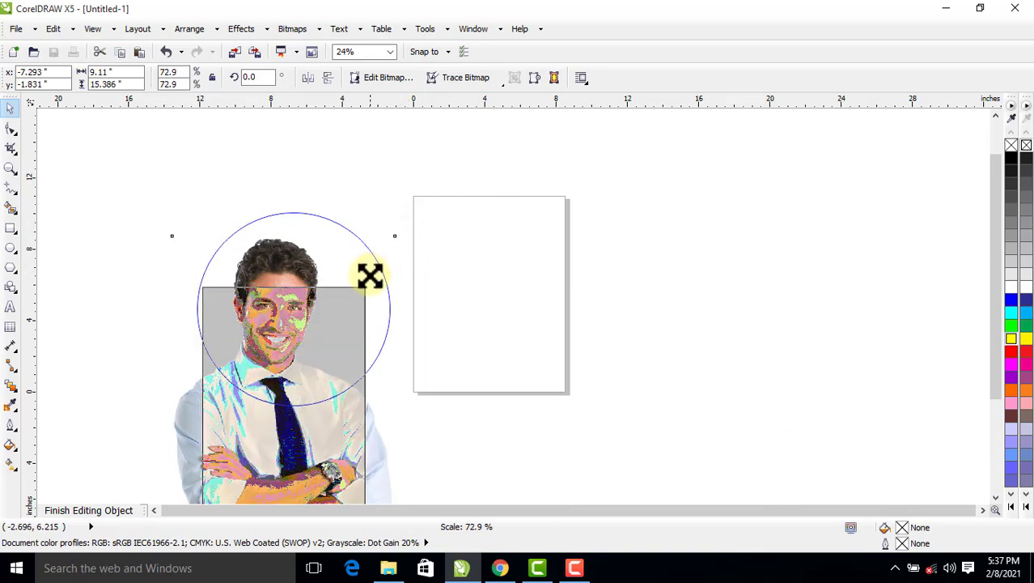
pyautogui.moveTo(300, 418); pyautogui.dragTo(299, 374)
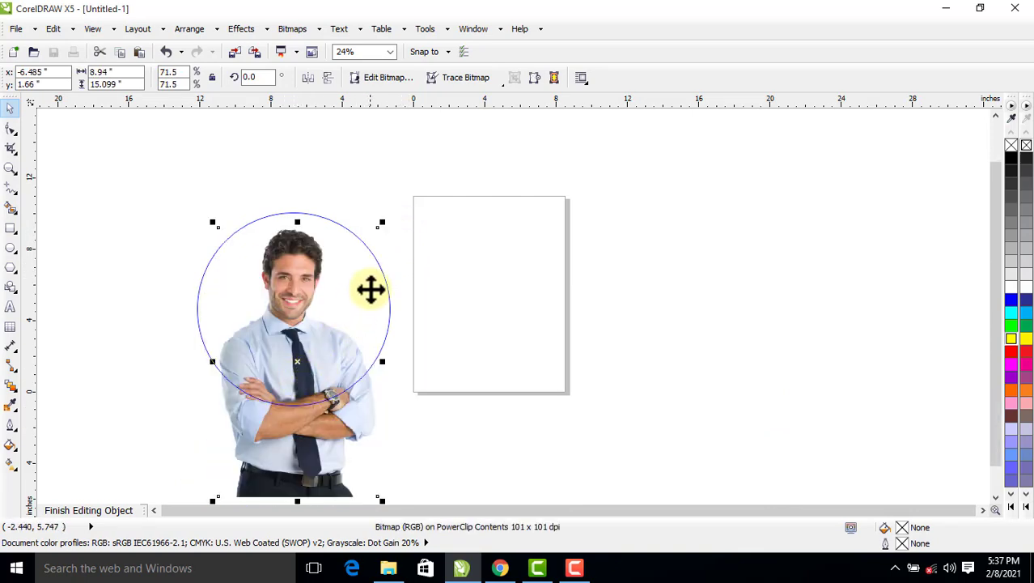
pyautogui.moveTo(305, 288); pyautogui.dragTo(294, 287)
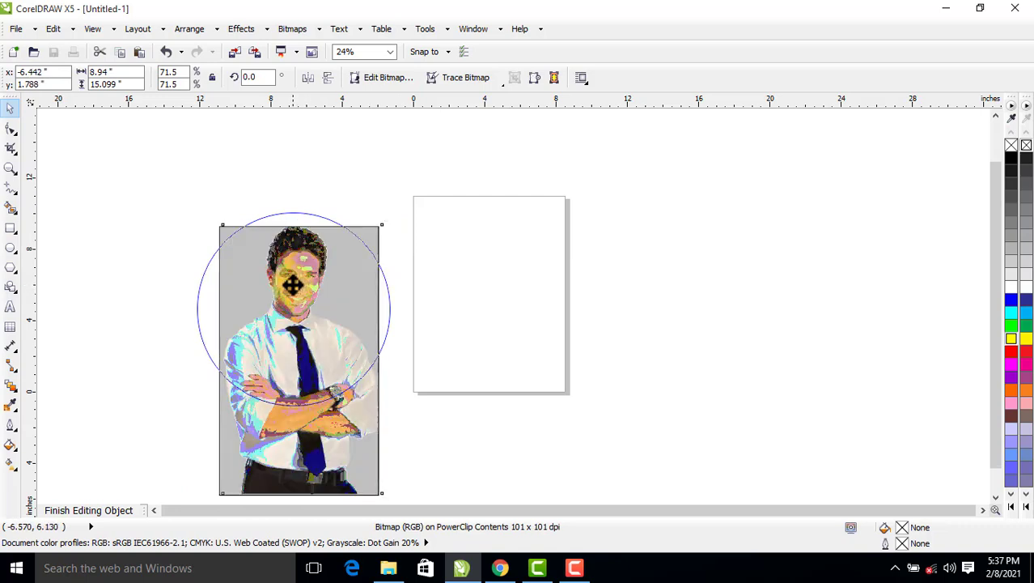
pyautogui.hotkey('shift', 'F2')
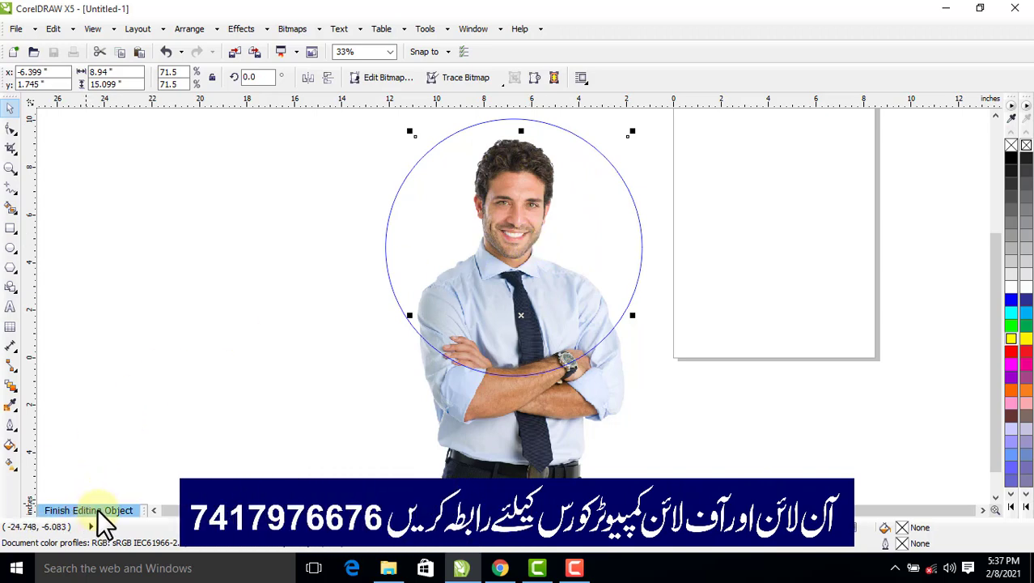
# - Finish editing the PowerClip contents and move the circle further left
pyautogui.click(246, 33)
pyautogui.moveTo(270, 244)
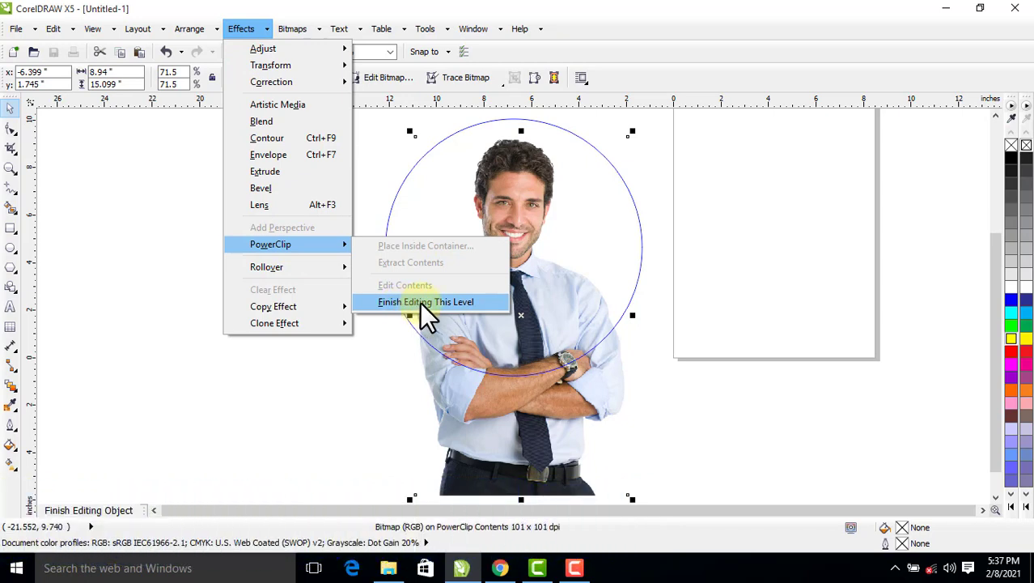
pyautogui.click(419, 301)
pyautogui.moveTo(446, 257); pyautogui.dragTo(359, 283)
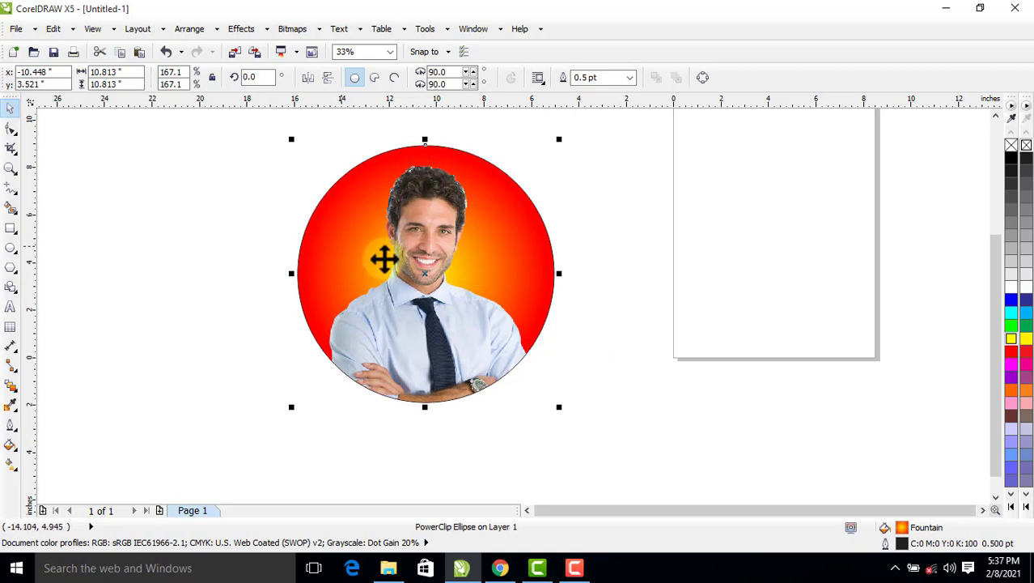
pyautogui.scroll(1, 398, 260)
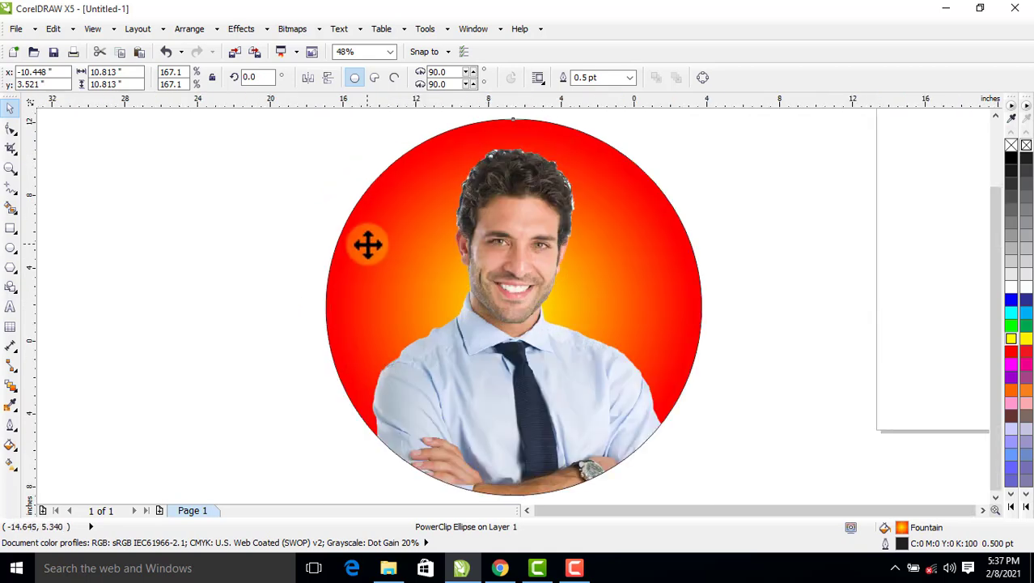
# - Extract the man photo from the circle and delete it
pyautogui.scroll(-2, 366, 244)
pyautogui.moveTo(427, 270); pyautogui.dragTo(349, 270)
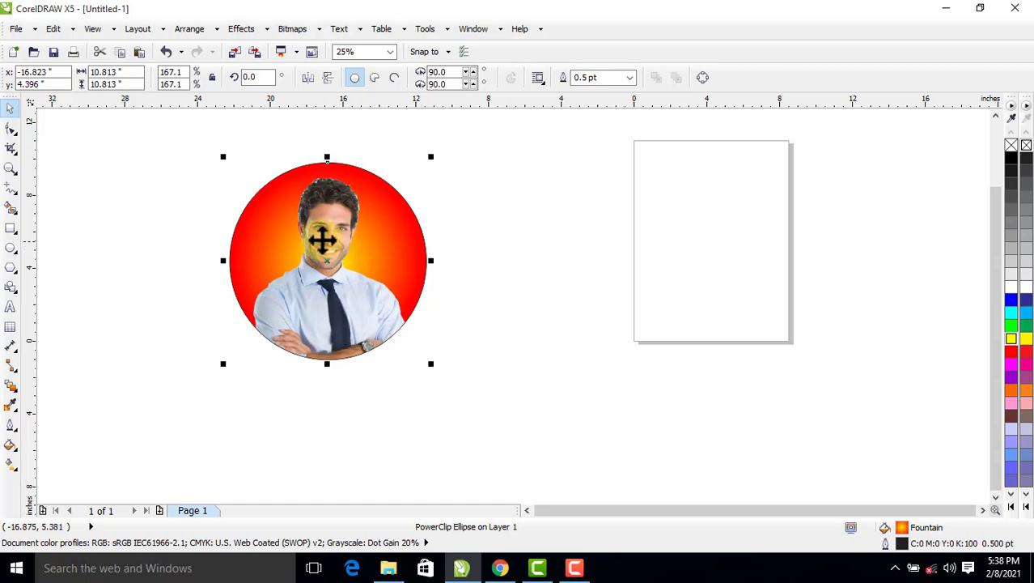
pyautogui.rightClick(321, 236)
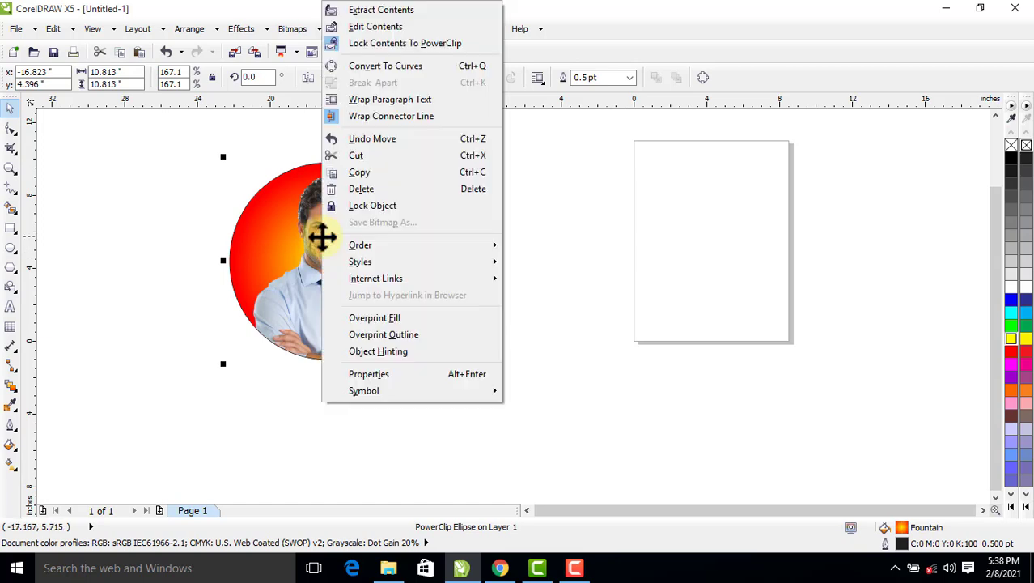
pyautogui.click(387, 11)
pyautogui.moveTo(344, 246); pyautogui.dragTo(453, 295)
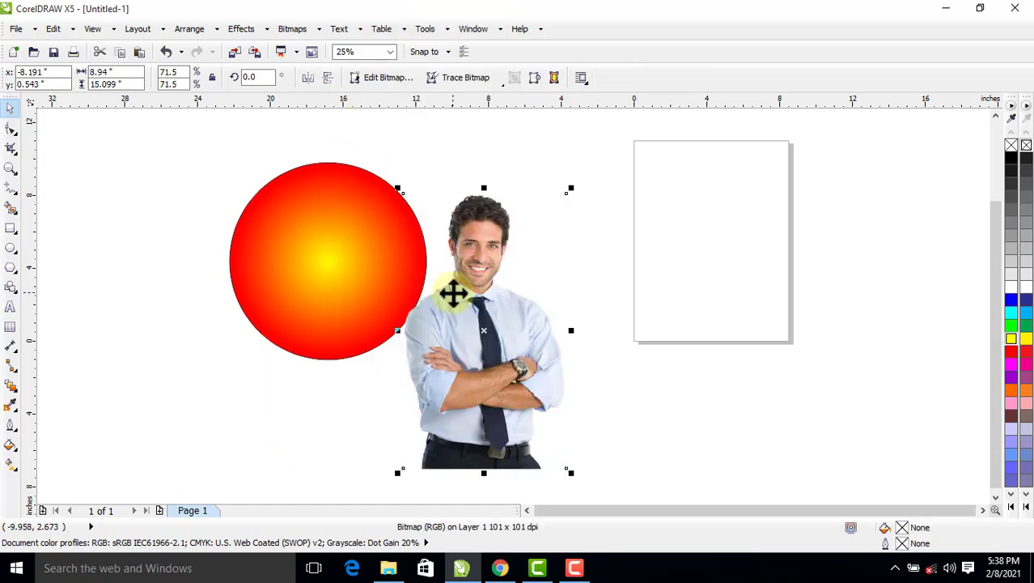
pyautogui.press('Delete')
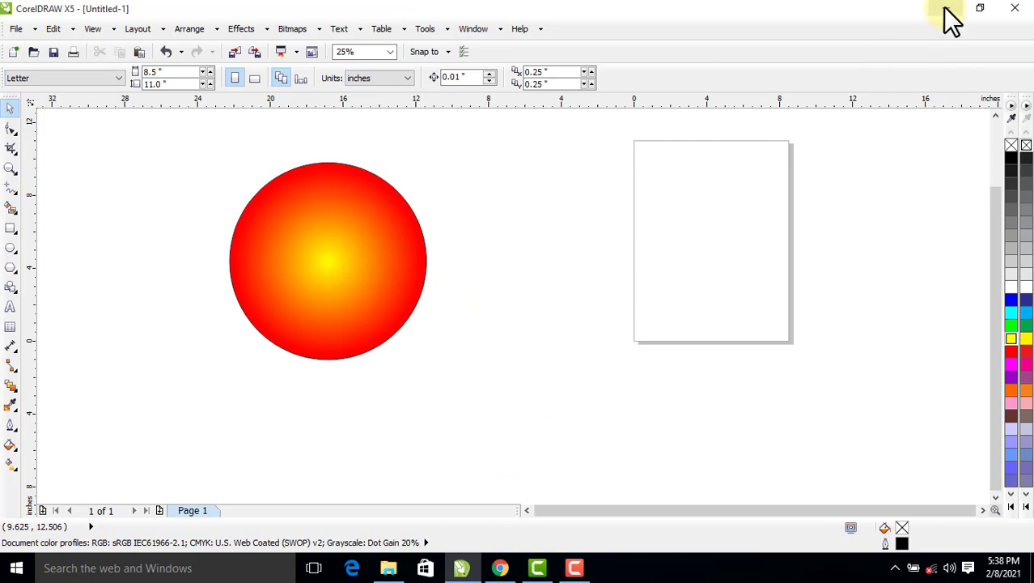
# - Drag the colourful desktop wallpaper image from File Explorer into the drawing, then select the circle
pyautogui.click(944, 8)
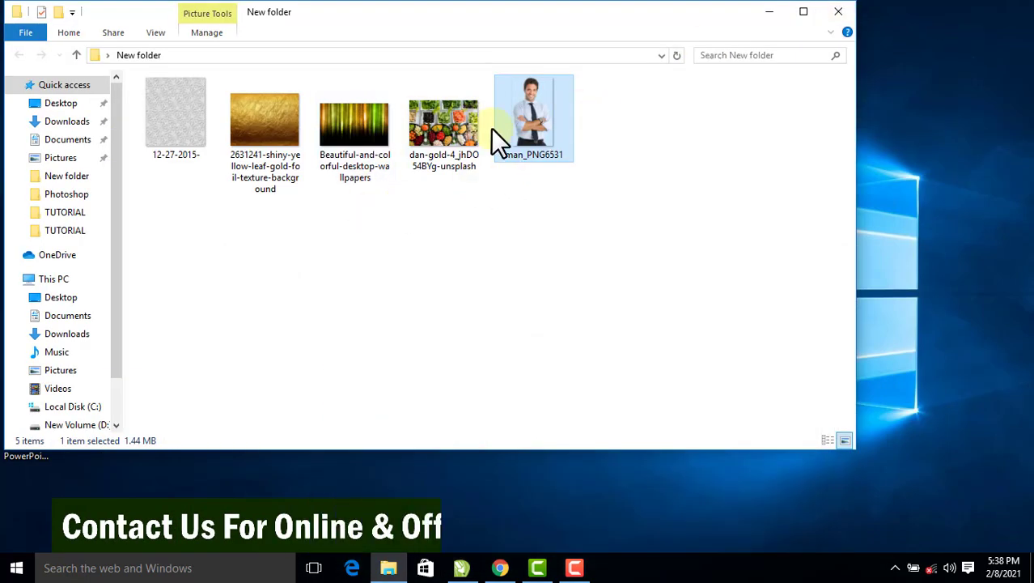
pyautogui.click(381, 134)
pyautogui.moveTo(355, 118)
pyautogui.mouseDown()
pyautogui.moveTo(480, 558)
pyautogui.moveTo(701, 270)
pyautogui.moveTo(723, 267)
pyautogui.mouseUp()
pyautogui.click(325, 283)
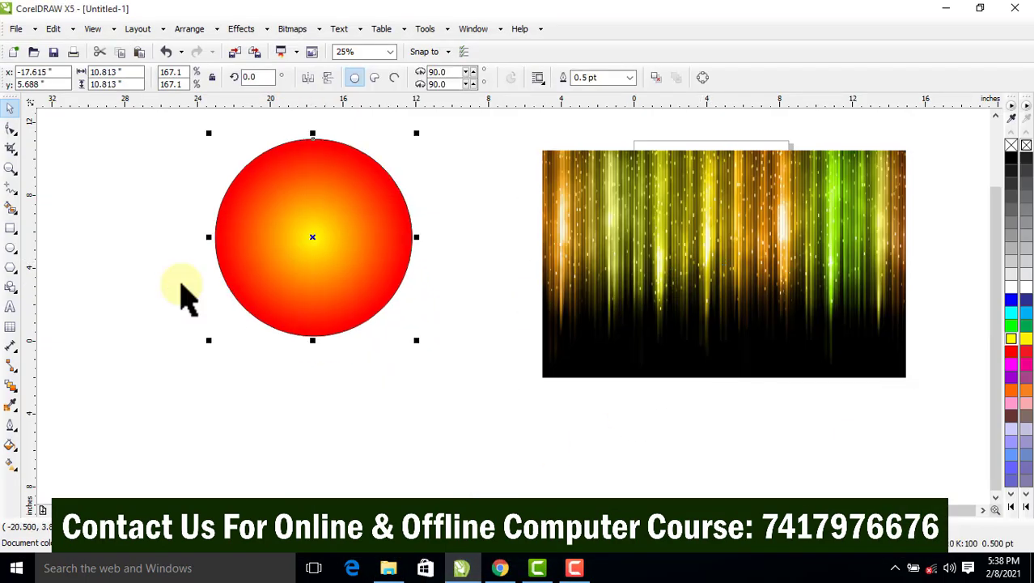
# - Type the author's name as artistic text, enlarge it in Arial Black, and place it below the circle
pyautogui.click(11, 307)
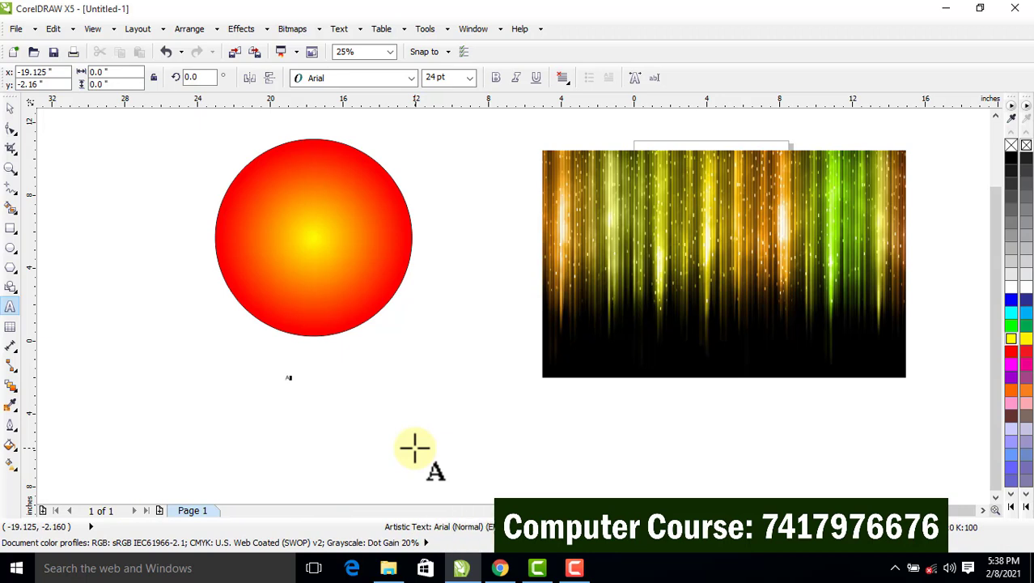
pyautogui.write('AJAZ QASMI')
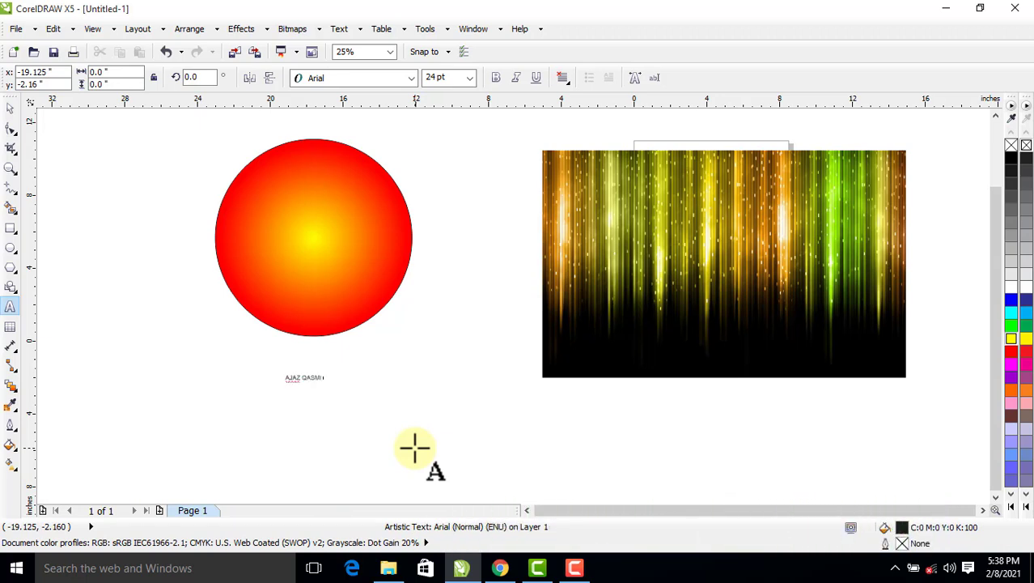
pyautogui.click(10, 107)
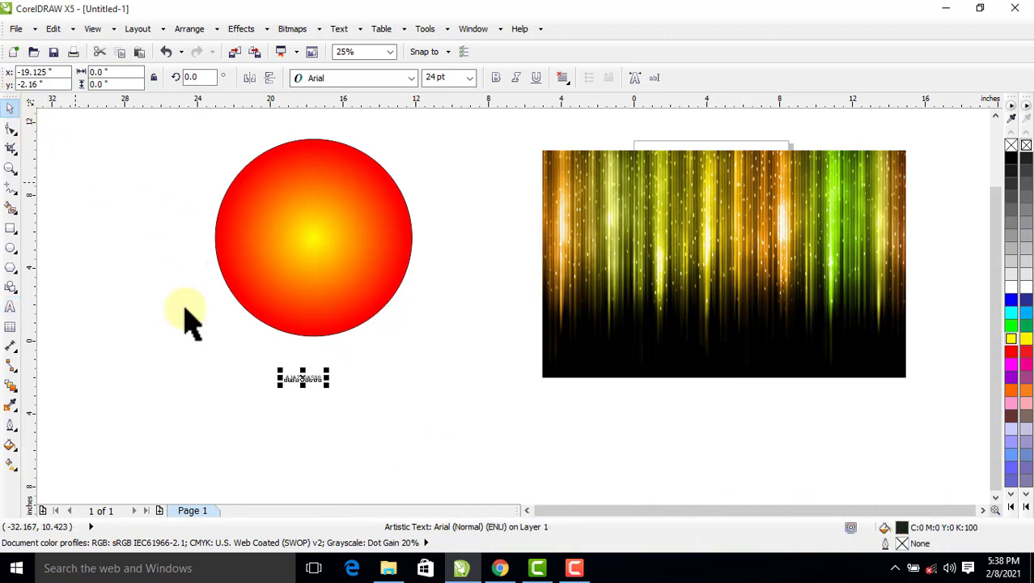
pyautogui.moveTo(326, 384); pyautogui.dragTo(797, 447)
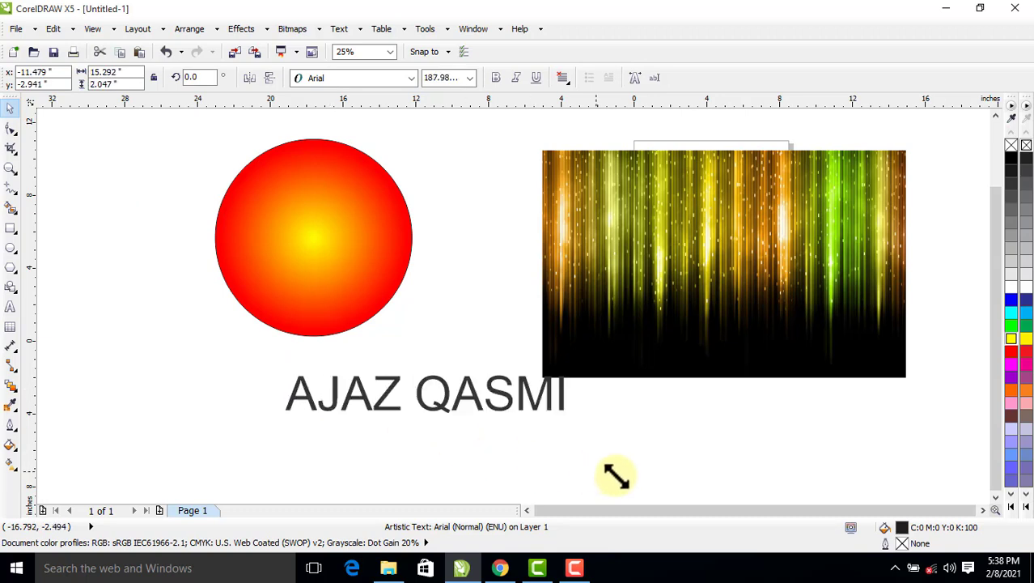
pyautogui.click(358, 77)
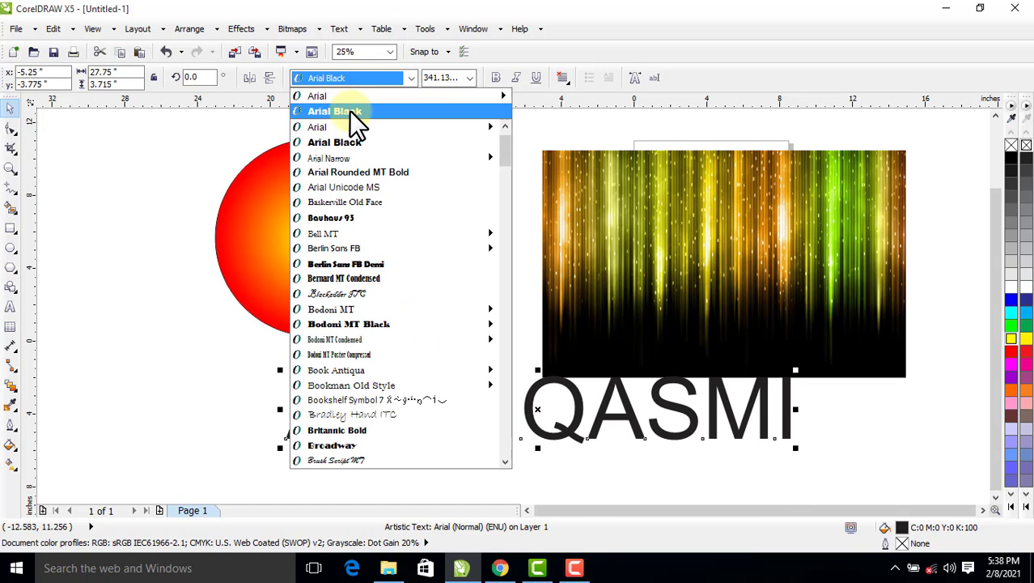
pyautogui.click(349, 110)
pyautogui.moveTo(585, 407); pyautogui.dragTo(415, 423)
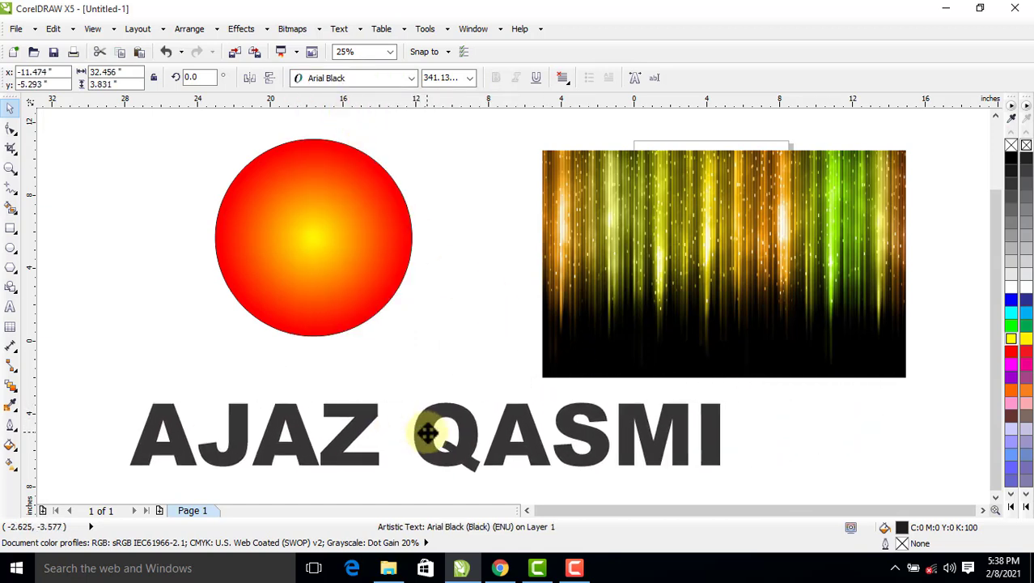
pyautogui.click(609, 262)
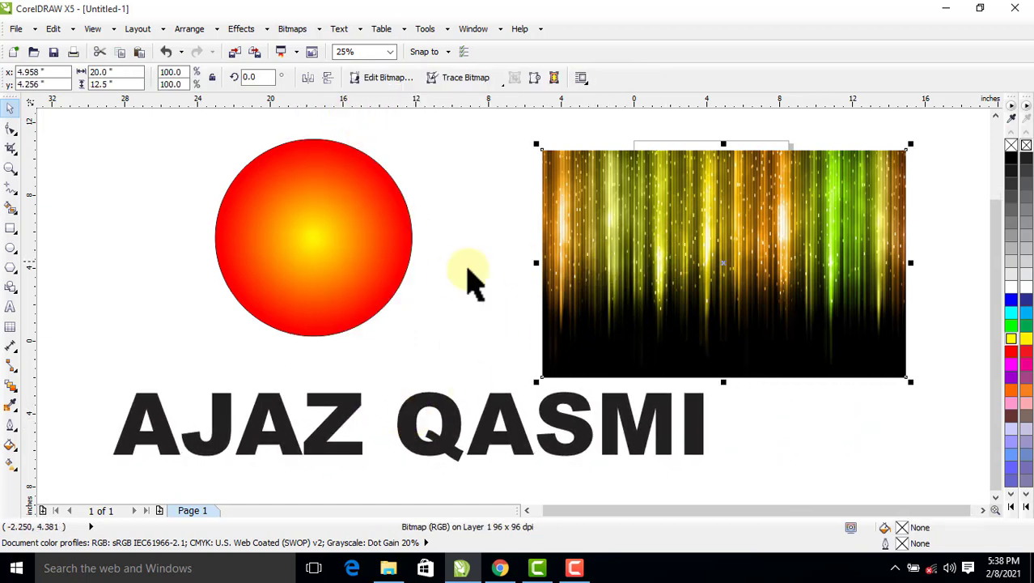
# - Nudge the name text into place, then PowerClip the wallpaper photo inside it
pyautogui.click(486, 417)
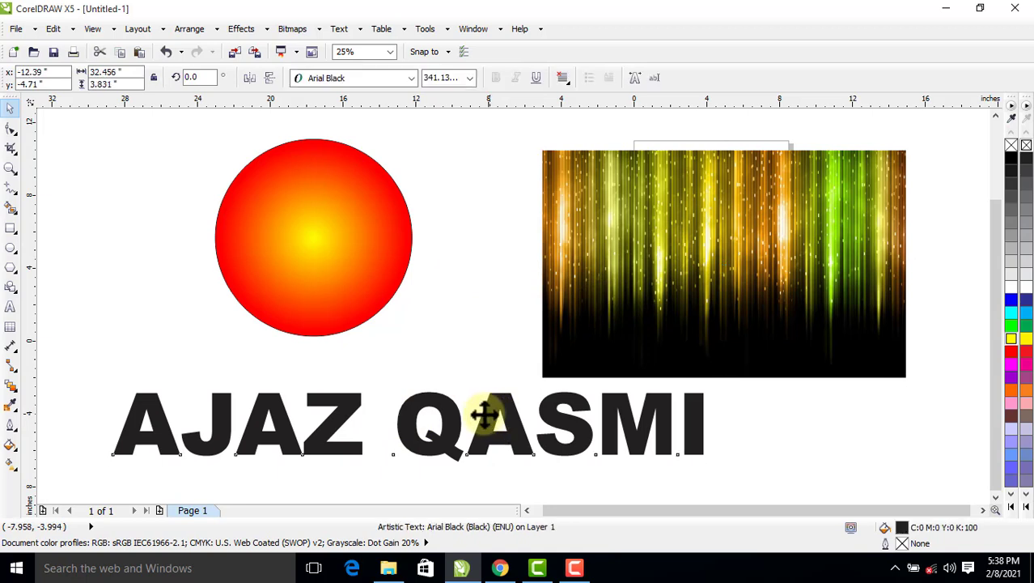
pyautogui.moveTo(484, 416); pyautogui.dragTo(458, 413)
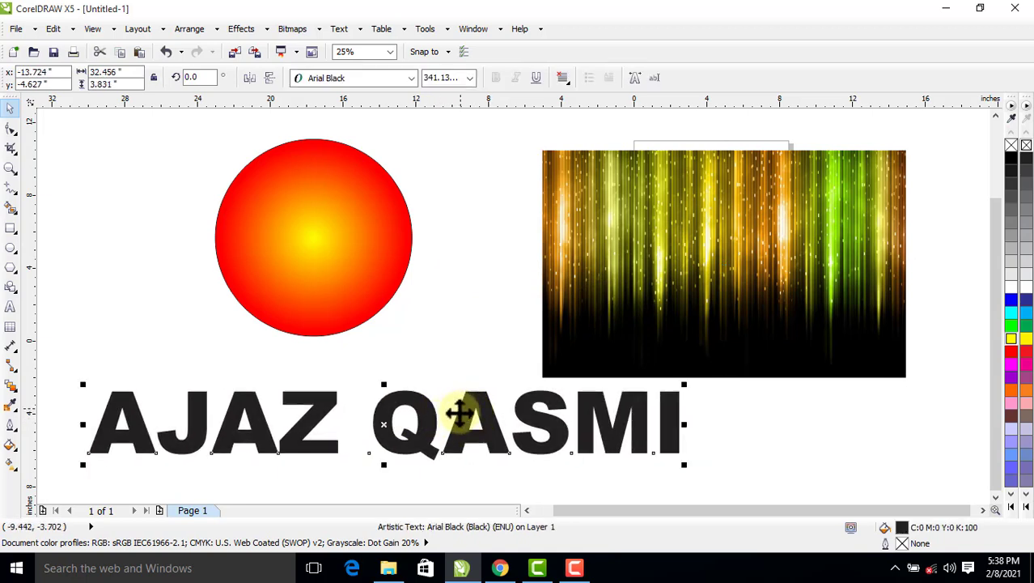
pyautogui.moveTo(468, 416)
pyautogui.mouseDown()
pyautogui.moveTo(479, 409)
pyautogui.moveTo(471, 414)
pyautogui.mouseUp()
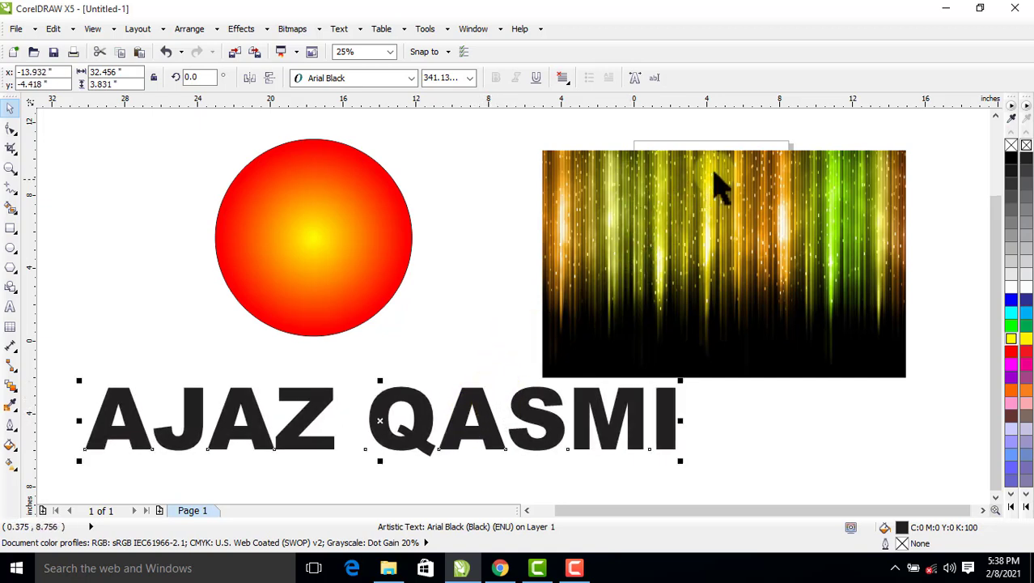
pyautogui.click(709, 209)
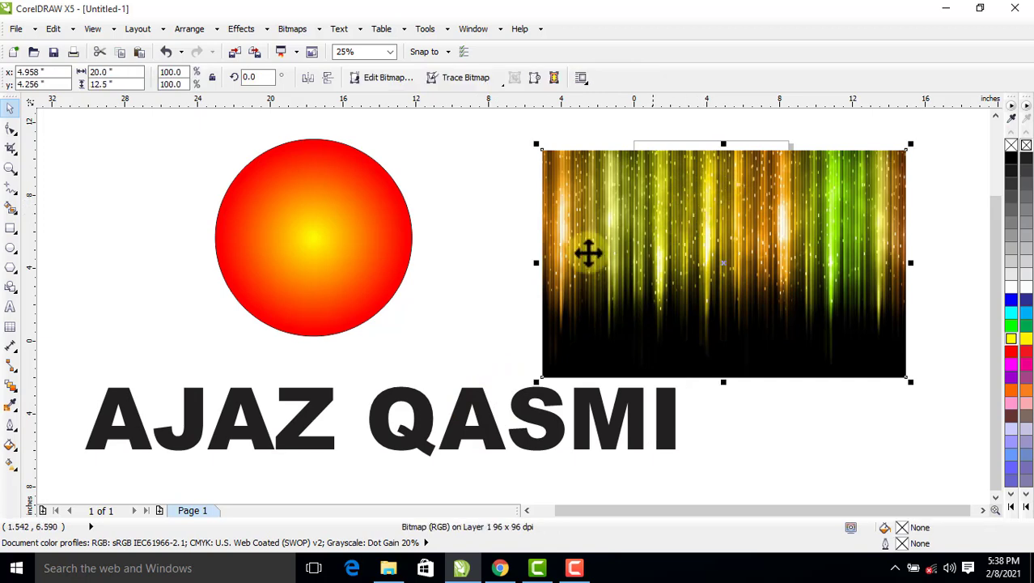
pyautogui.click(243, 29)
pyautogui.moveTo(270, 245)
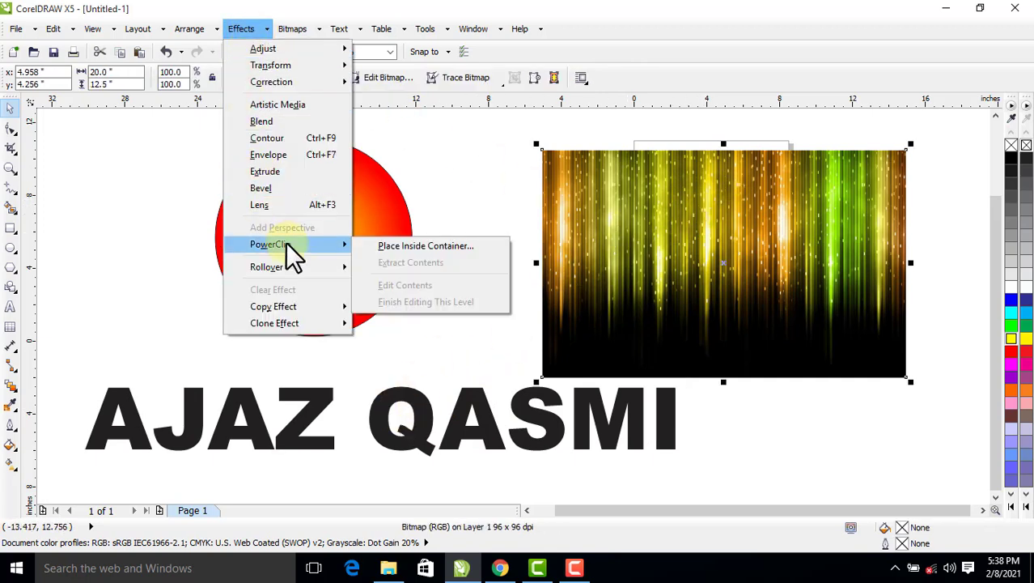
pyautogui.click(387, 246)
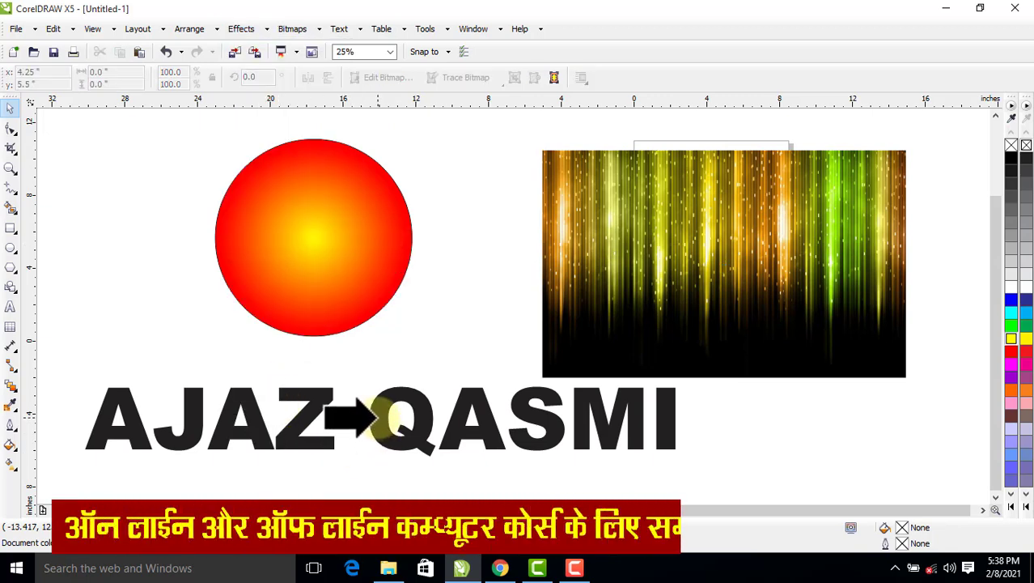
pyautogui.click(377, 417)
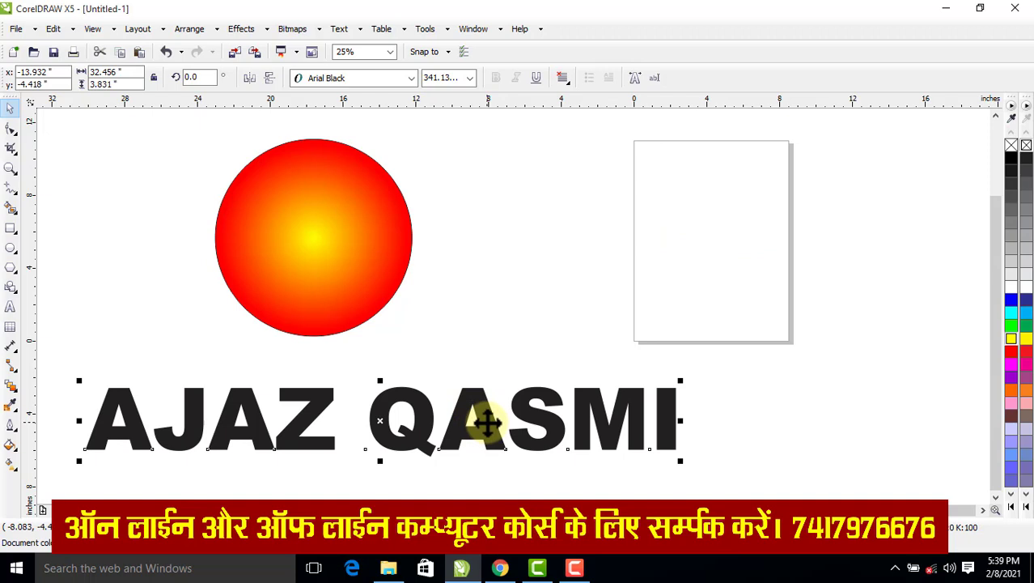
# - Edit the PowerClip contents, moving and enlarging the streak photo to 164.7% over the letters
pyautogui.rightClick(487, 422)
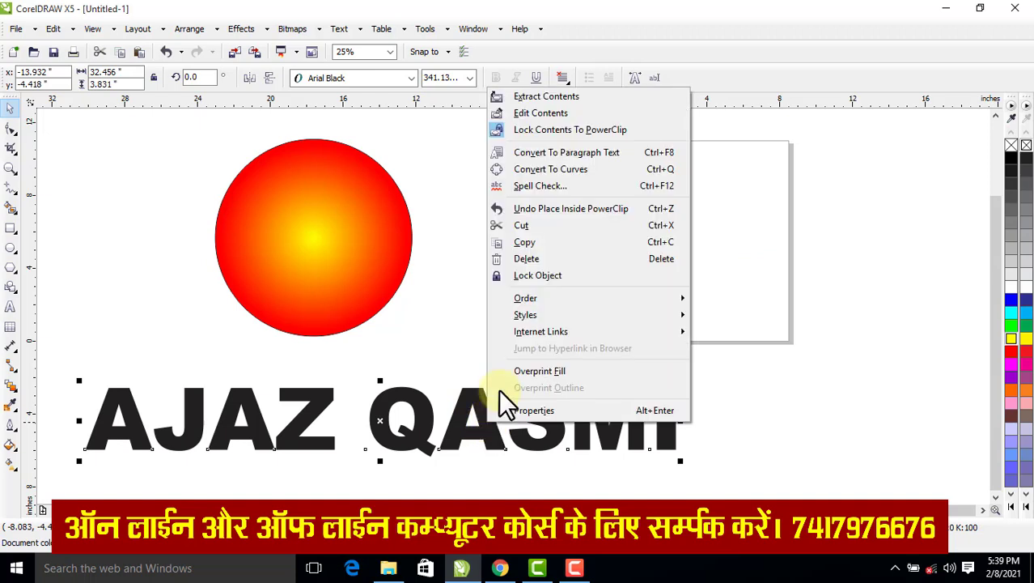
pyautogui.click(554, 113)
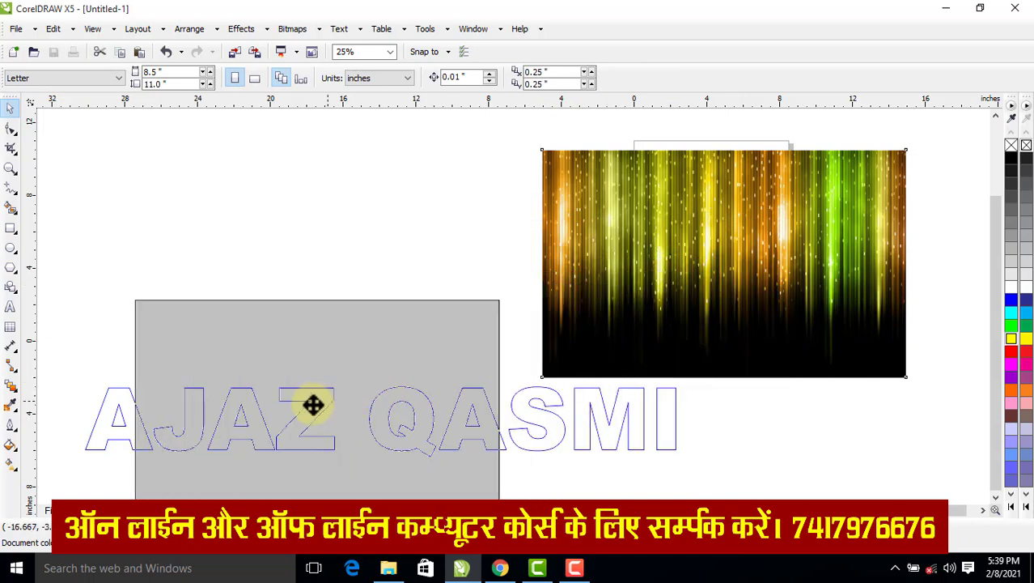
pyautogui.moveTo(739, 263); pyautogui.dragTo(268, 427)
pyautogui.moveTo(438, 308); pyautogui.dragTo(674, 161)
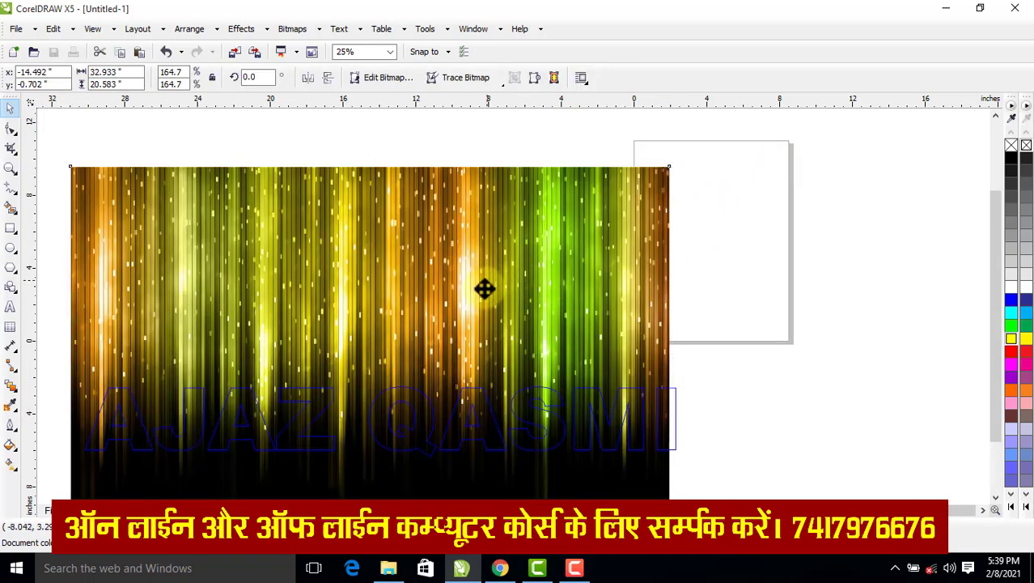
pyautogui.moveTo(484, 286)
pyautogui.mouseDown()
pyautogui.moveTo(496, 359)
pyautogui.moveTo(486, 367)
pyautogui.mouseUp()
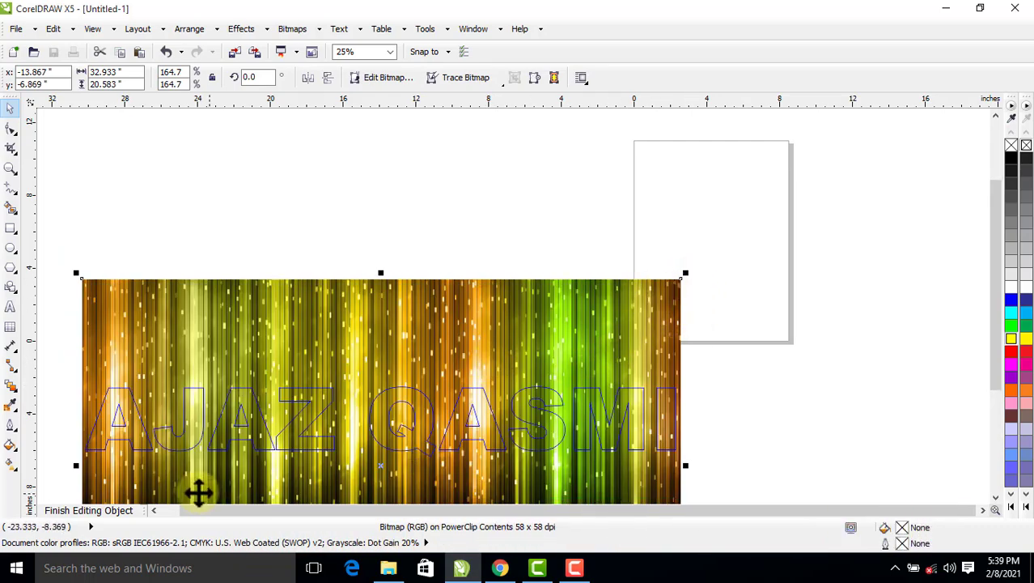
pyautogui.click(100, 512)
pyautogui.click(547, 294)
# - Edit the name's PowerClip contents again, moving the streak photo upward to show darker tones
pyautogui.click(447, 421)
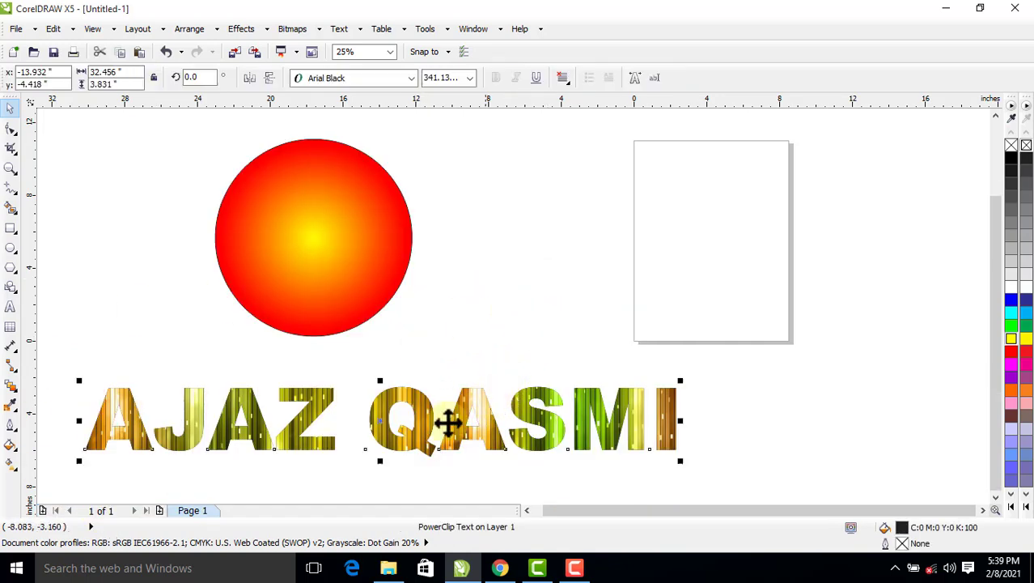
pyautogui.rightClick(476, 415)
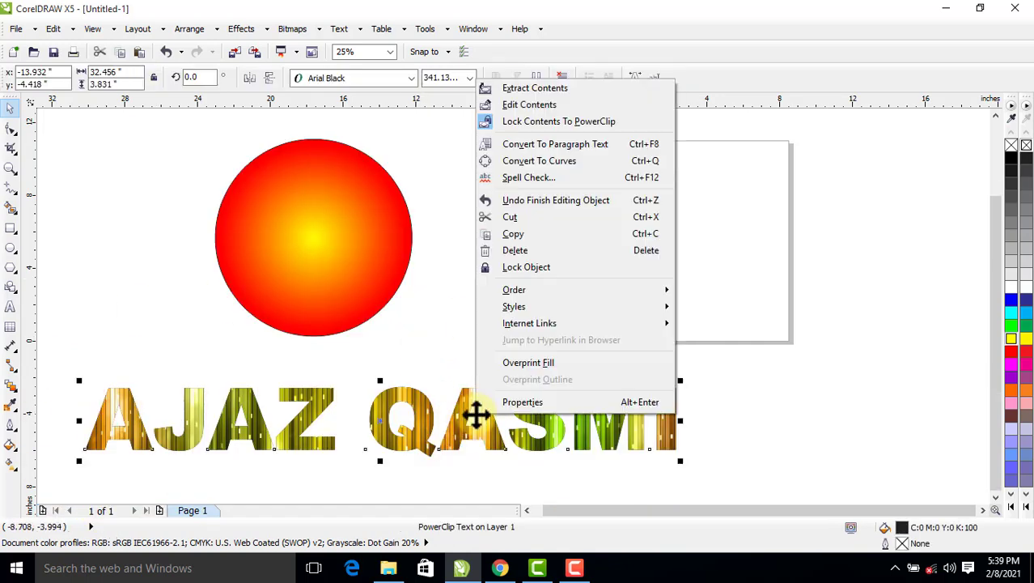
pyautogui.click(526, 108)
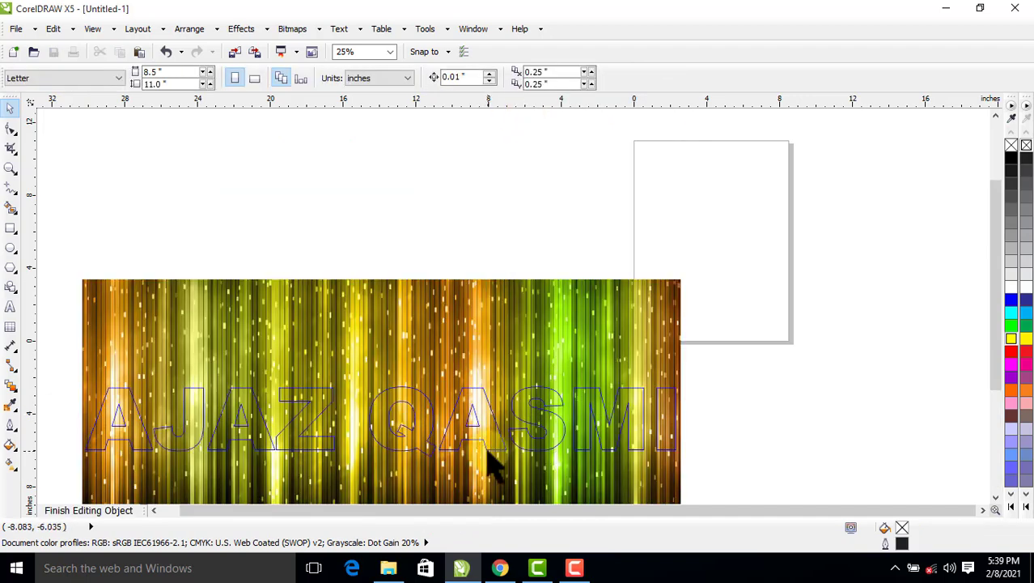
pyautogui.moveTo(486, 462); pyautogui.dragTo(489, 379)
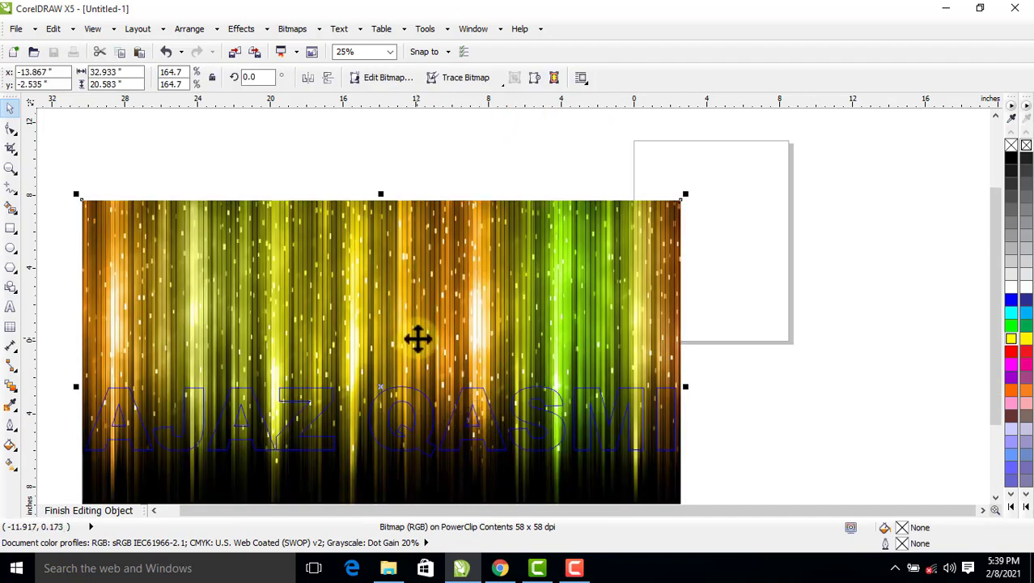
pyautogui.moveTo(415, 337)
pyautogui.mouseDown()
pyautogui.moveTo(416, 349)
pyautogui.moveTo(409, 331)
pyautogui.moveTo(394, 332)
pyautogui.mouseUp()
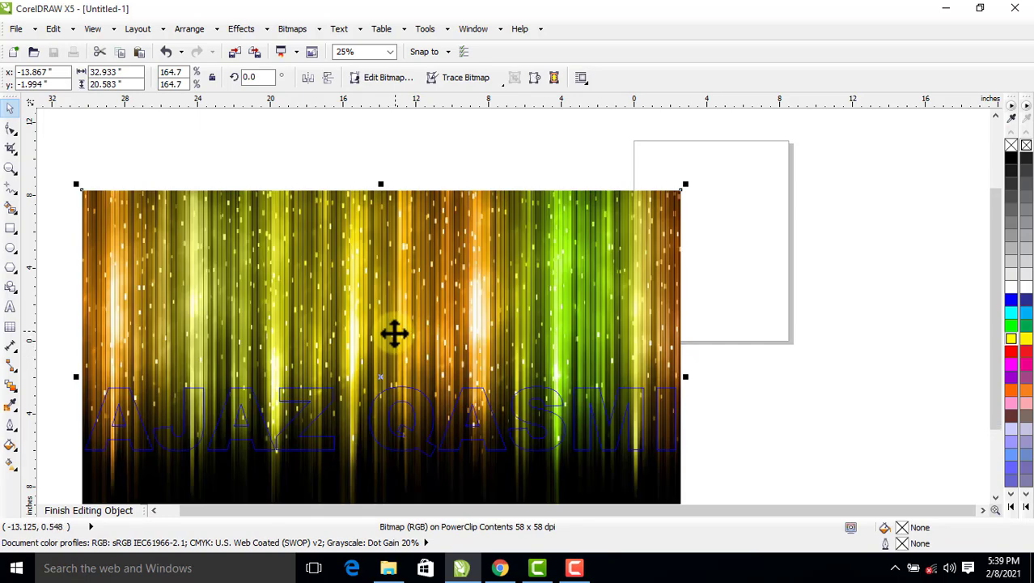
pyautogui.click(68, 510)
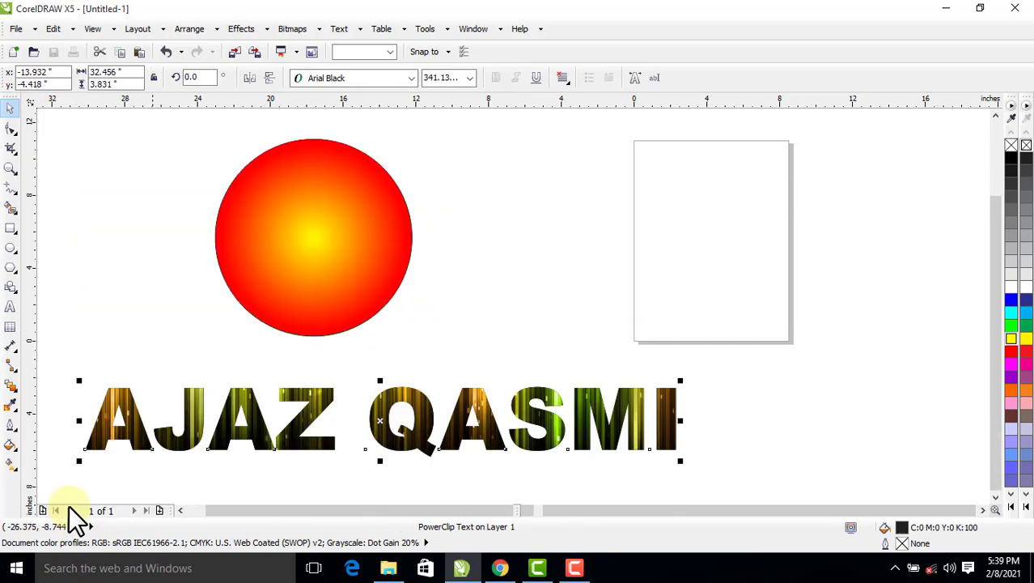
pyautogui.click(277, 272)
# - Move the photo-filled name lettering, zoom in to inspect it, zoom back out, and select it
pyautogui.moveTo(306, 470); pyautogui.dragTo(398, 413)
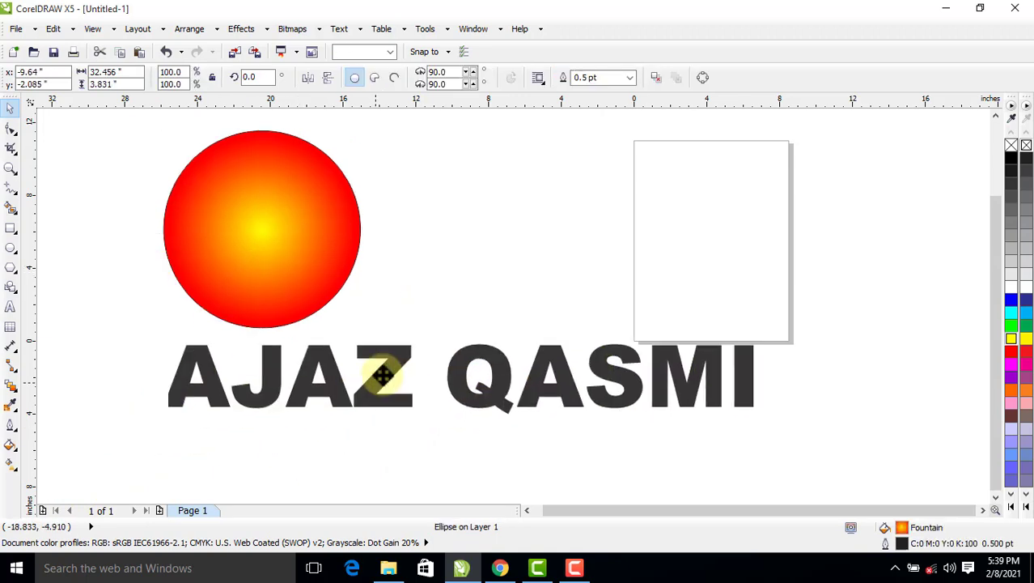
pyautogui.click(8, 152)
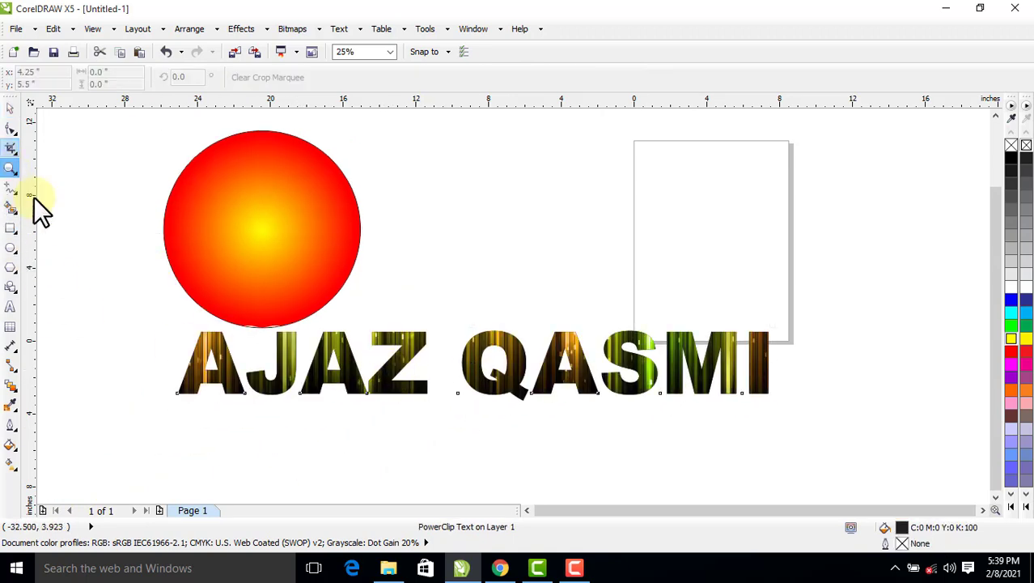
pyautogui.moveTo(138, 301); pyautogui.dragTo(473, 429)
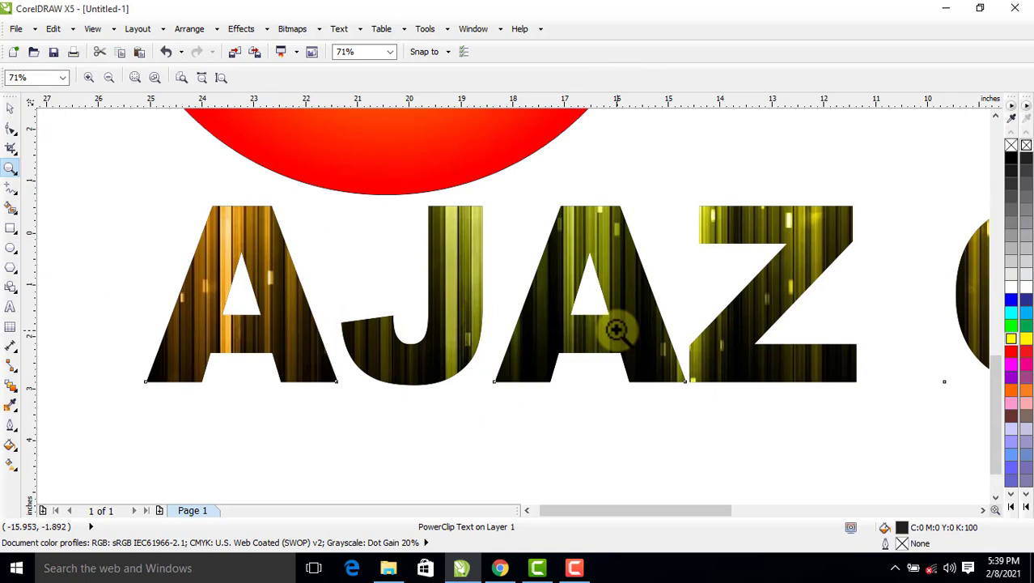
pyautogui.rightClick(609, 302)
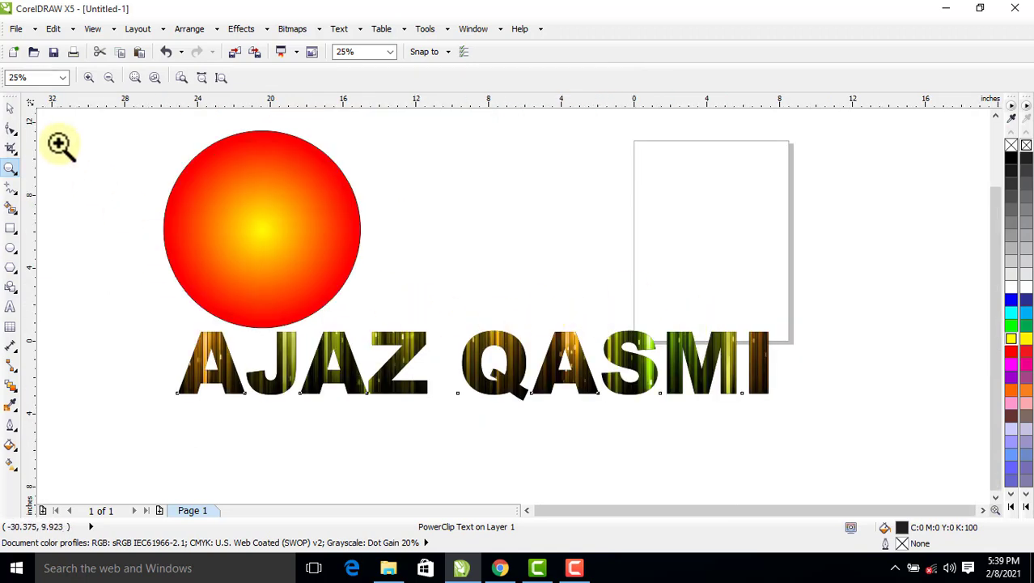
pyautogui.click(10, 107)
pyautogui.click(348, 185)
pyautogui.click(498, 356)
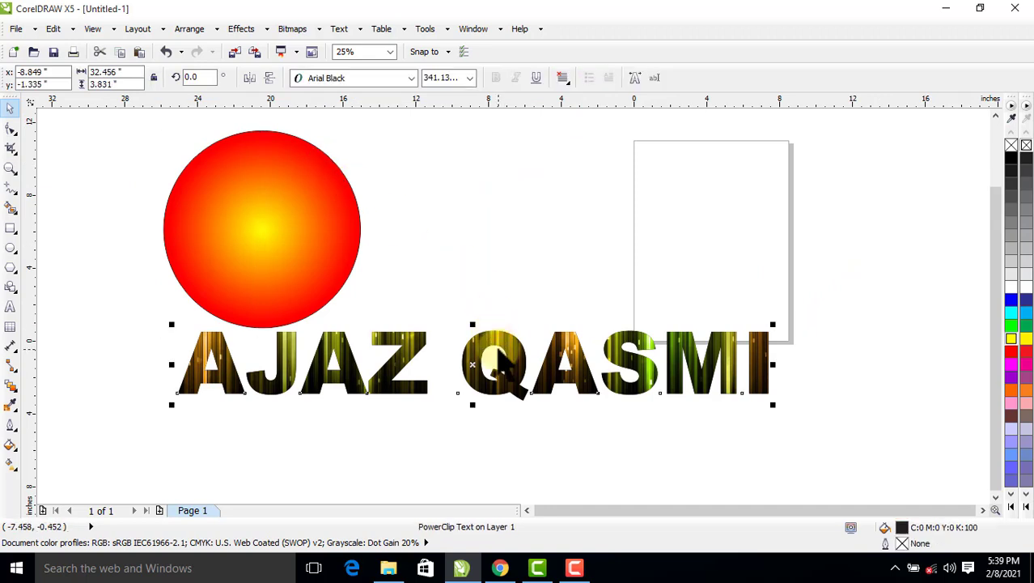
# - Delete the name lettering and reposition the gradient circle slightly down and right
pyautogui.press('Delete')
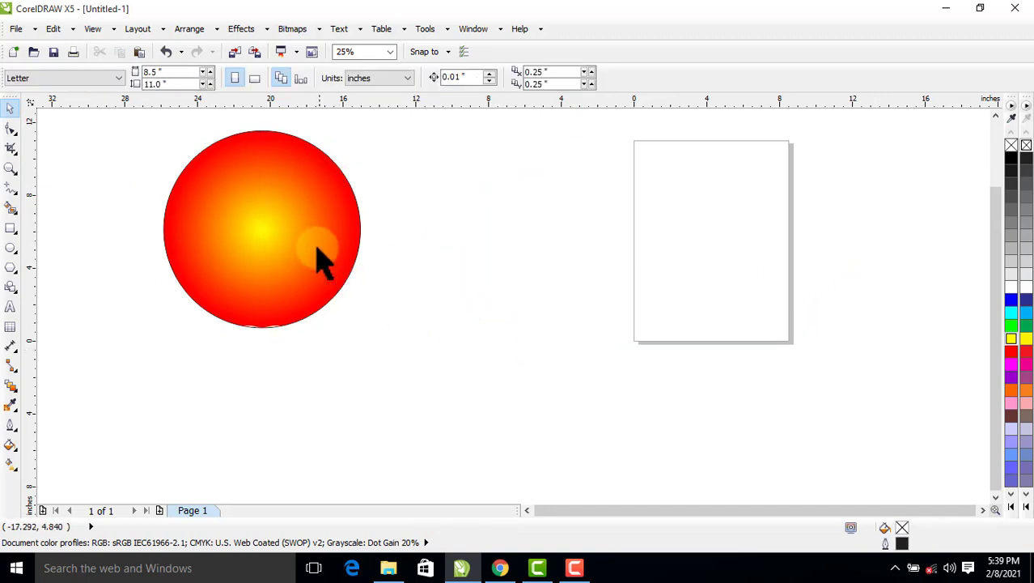
pyautogui.moveTo(326, 254); pyautogui.dragTo(401, 310)
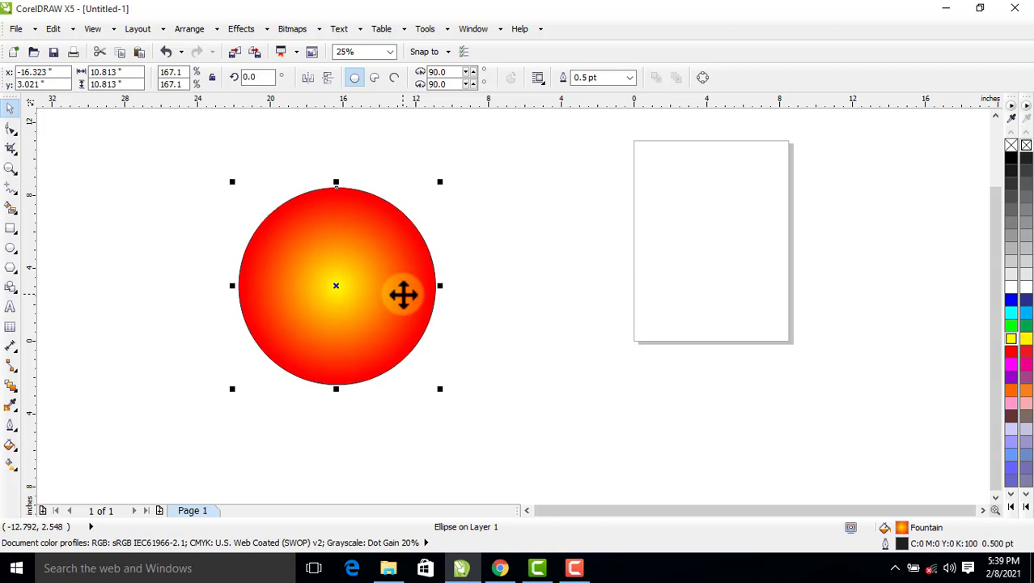
pyautogui.click(239, 30)
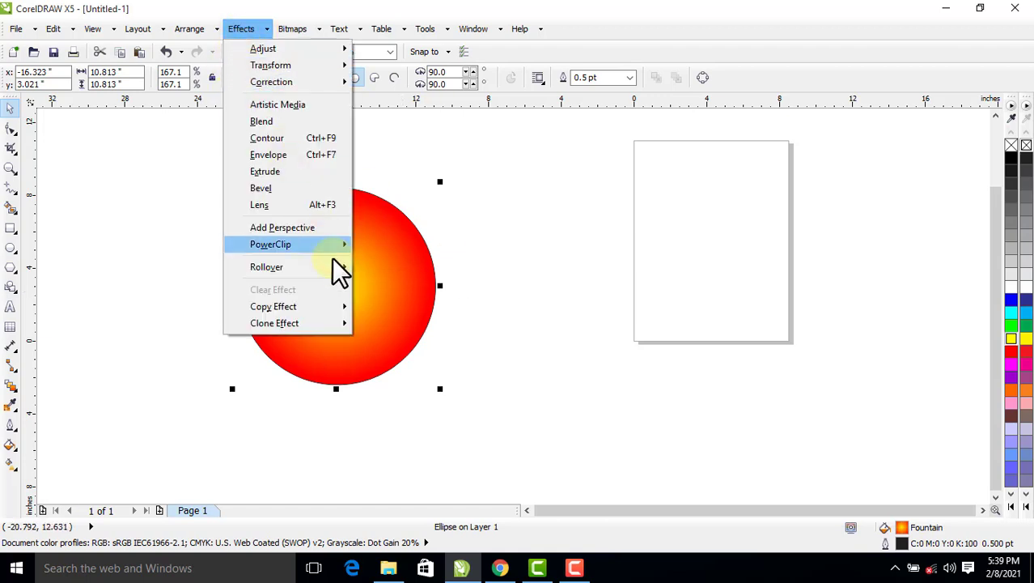
pyautogui.moveTo(271, 245)
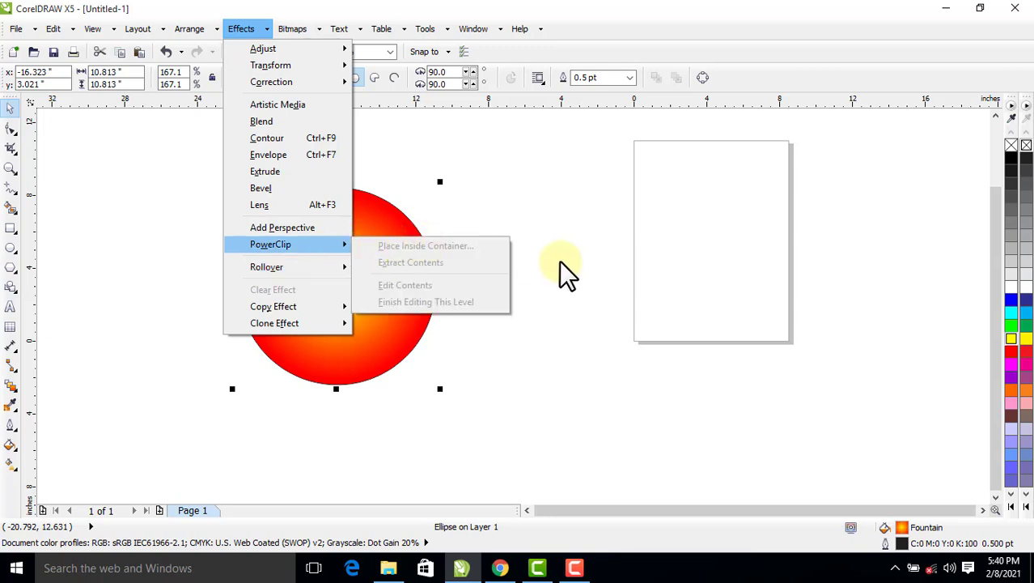
pyautogui.press('Escape')
pyautogui.press('Escape')
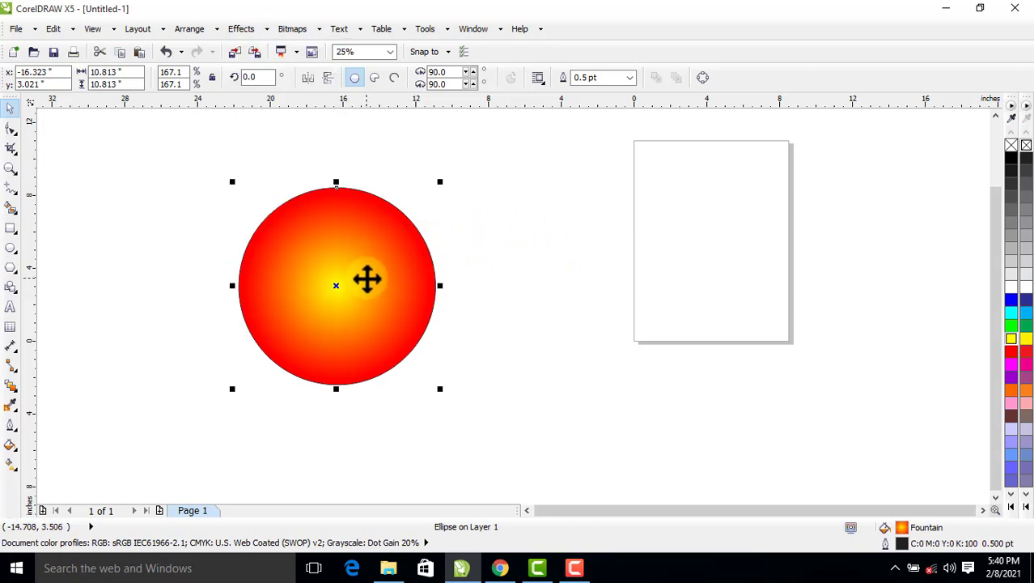
pyautogui.moveTo(384, 277); pyautogui.dragTo(446, 271)
# - Drag the gold foil texture image from the picture folder into the CorelDRAW window
pyautogui.click(389, 567)
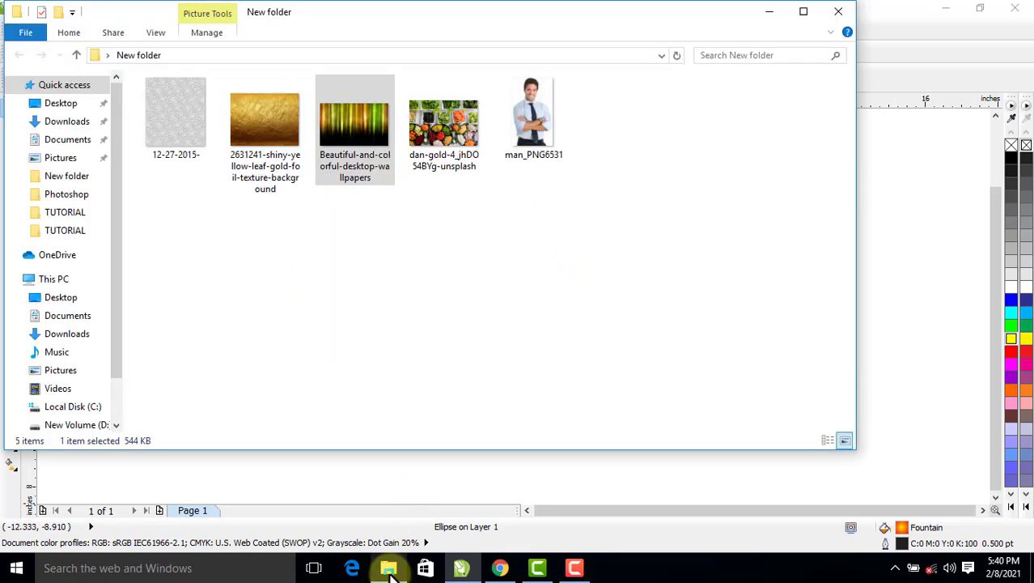
pyautogui.click(347, 238)
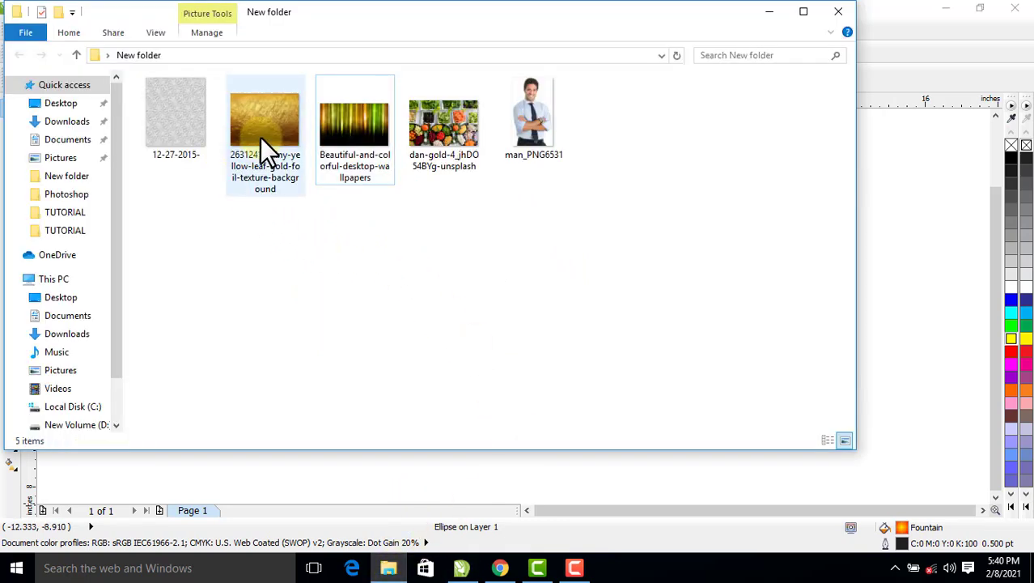
pyautogui.click(257, 139)
pyautogui.moveTo(263, 119)
pyautogui.mouseDown()
pyautogui.moveTo(471, 576)
pyautogui.moveTo(658, 330)
pyautogui.mouseUp()
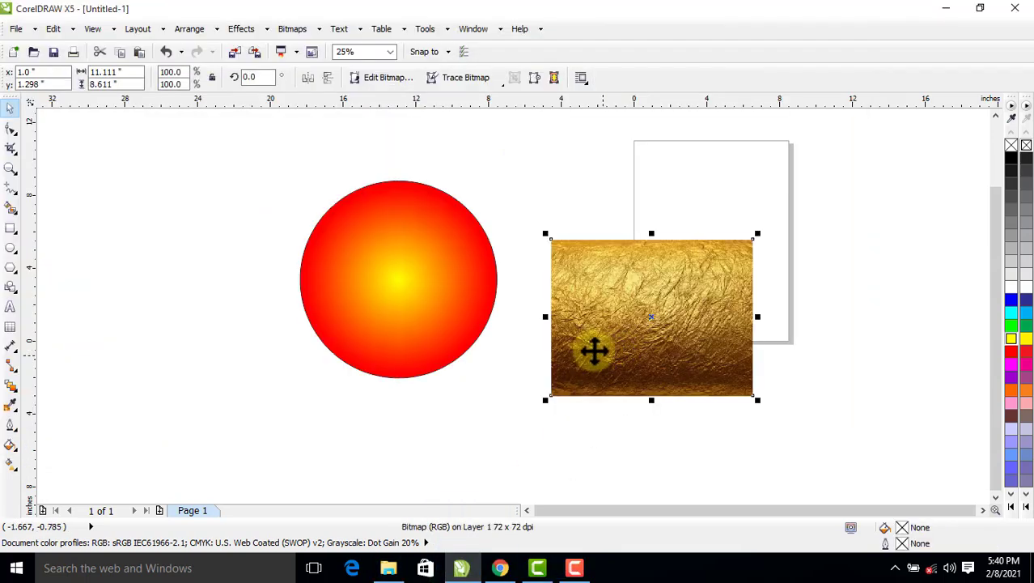
# - Drop and enlarge the gold foil image, then clip it inside the circle
pyautogui.moveTo(593, 349); pyautogui.dragTo(564, 310)
pyautogui.moveTo(731, 360); pyautogui.dragTo(896, 462)
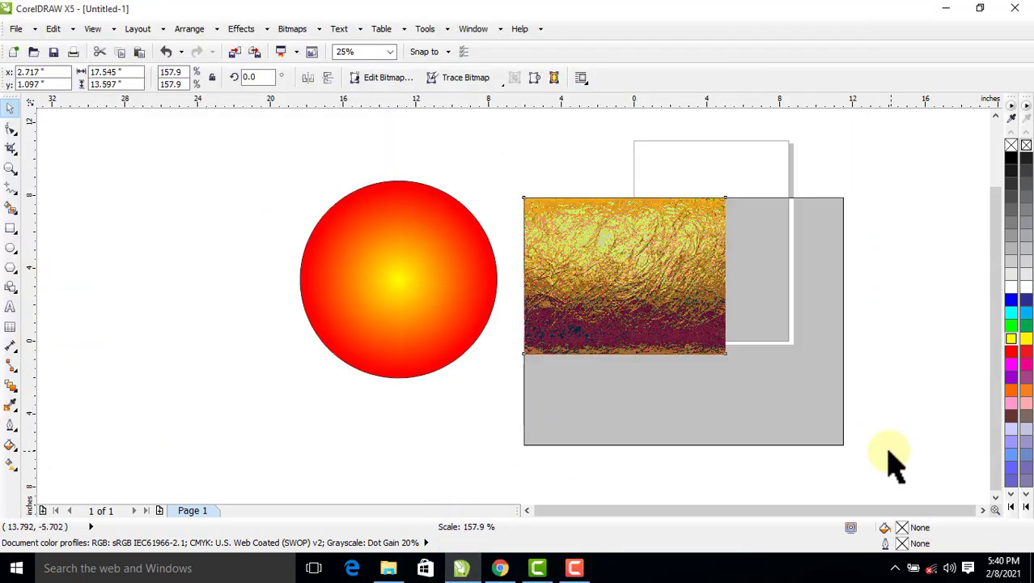
pyautogui.moveTo(377, 281); pyautogui.dragTo(334, 313)
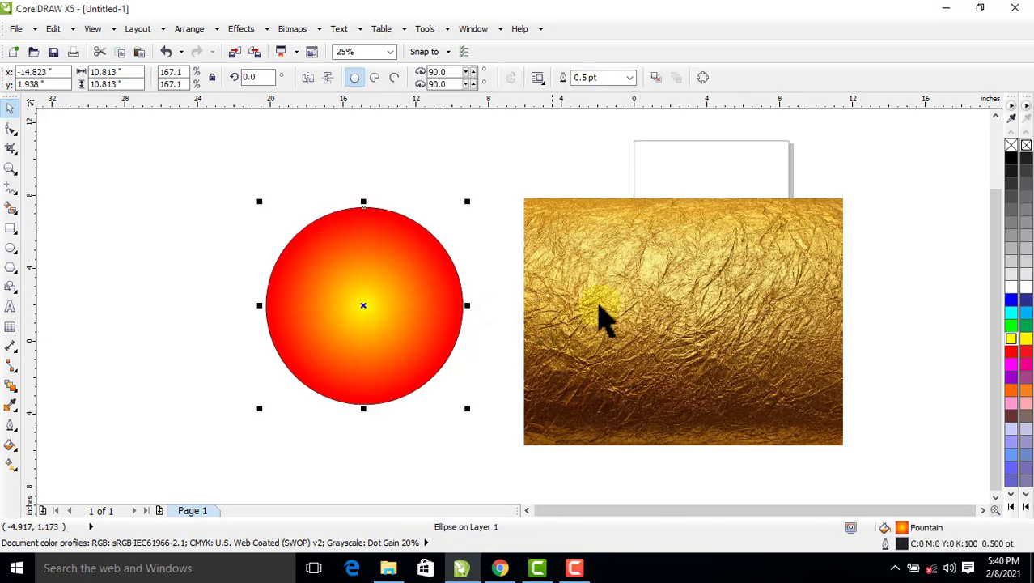
pyautogui.click(664, 308)
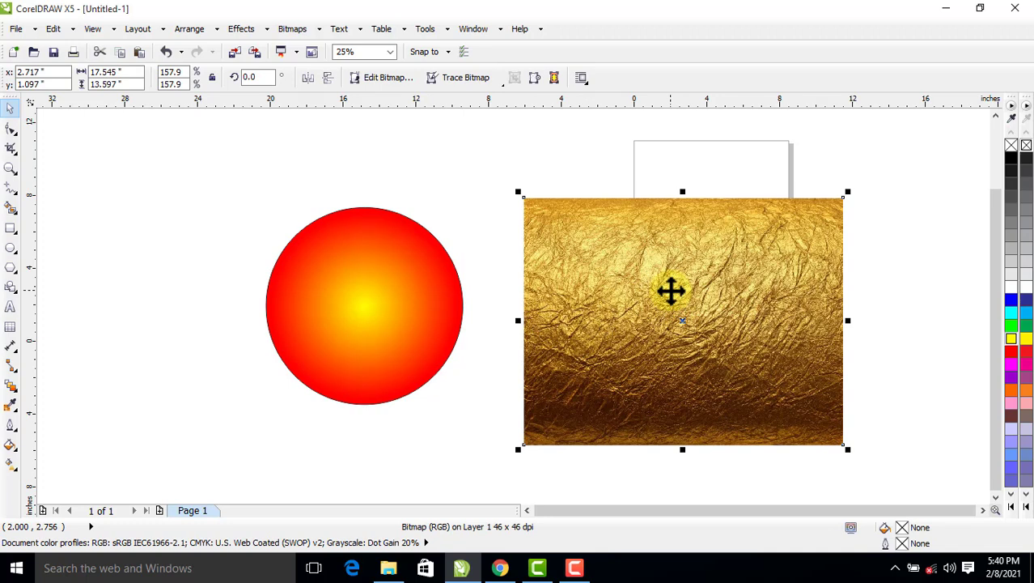
pyautogui.moveTo(671, 292); pyautogui.dragTo(351, 291)
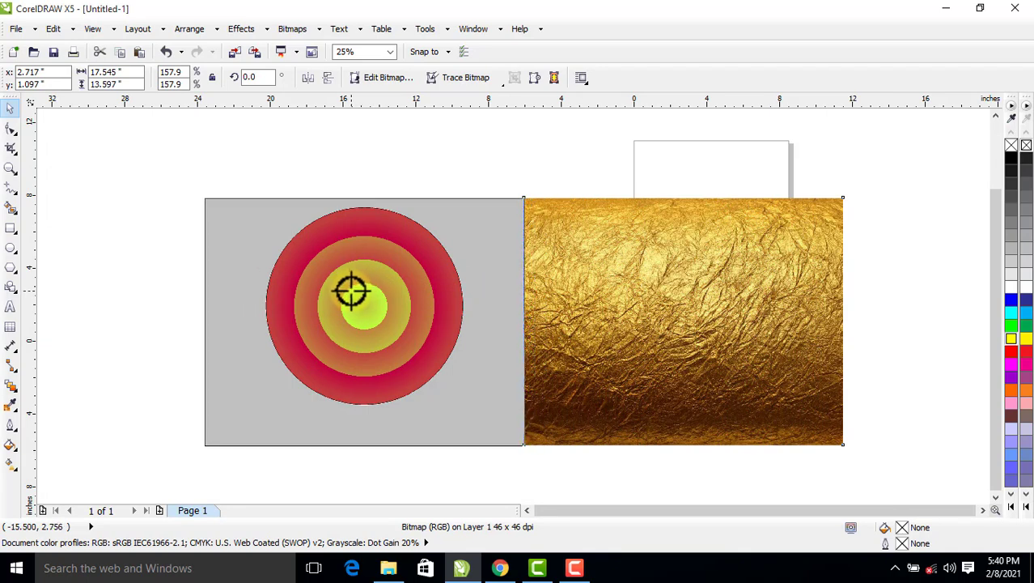
pyautogui.moveTo(351, 291); pyautogui.dragTo(351, 292)
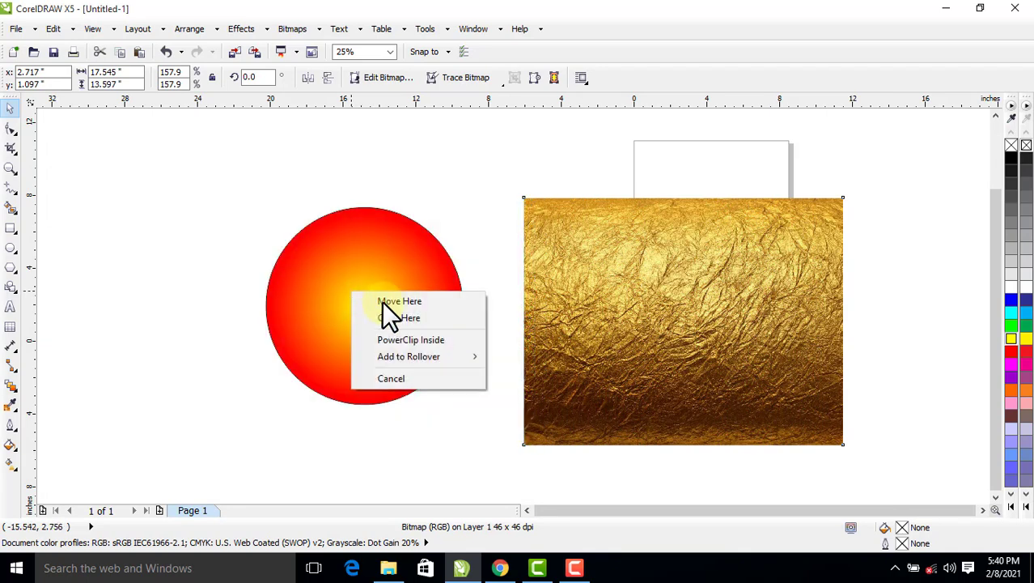
pyautogui.click(402, 340)
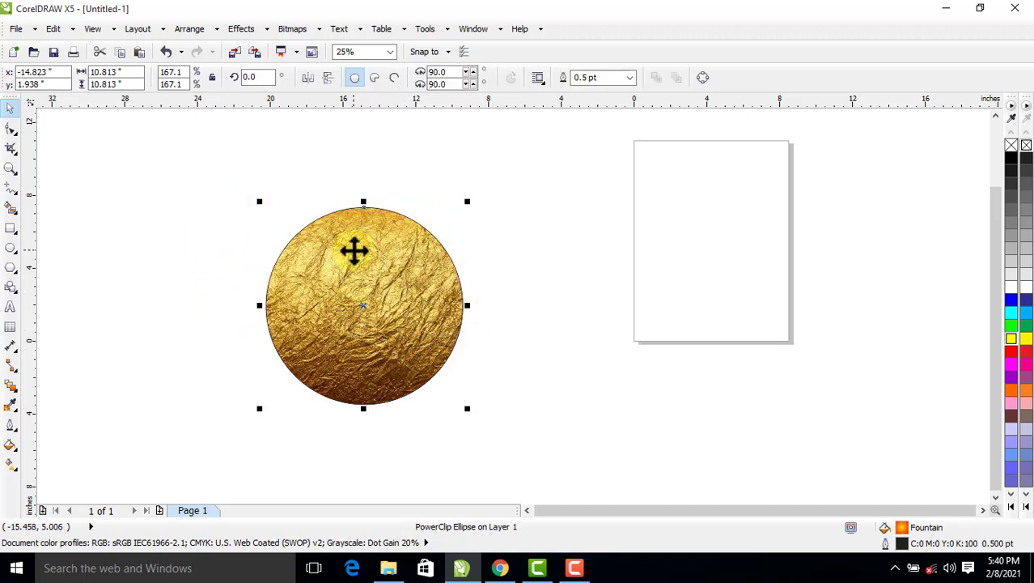
# - Adjust the gold texture within the circle's PowerClip contents, finish editing, and zoom to fit
pyautogui.rightClick(354, 251)
pyautogui.click(405, 27)
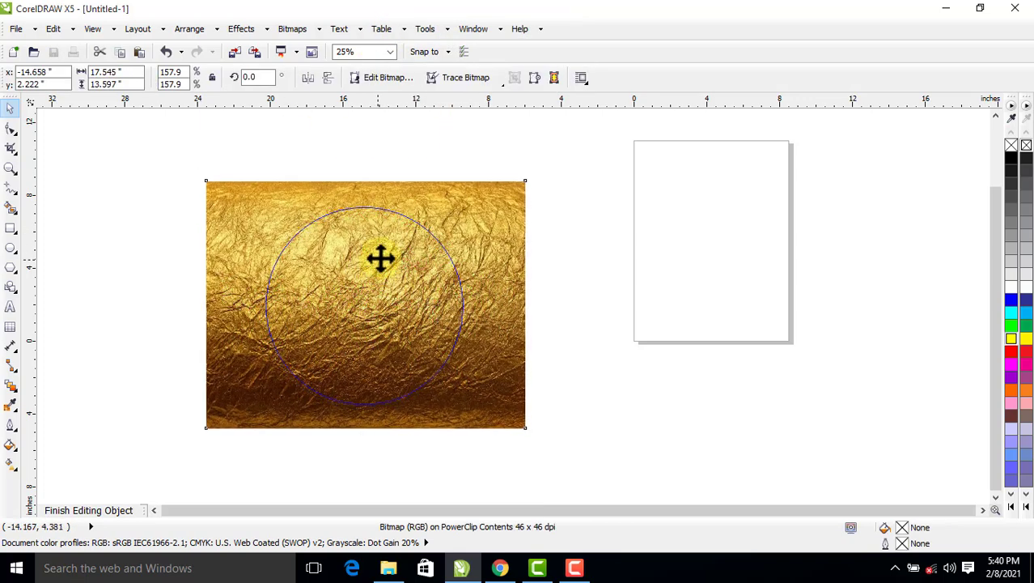
pyautogui.click(372, 273)
pyautogui.moveTo(375, 277); pyautogui.dragTo(378, 282)
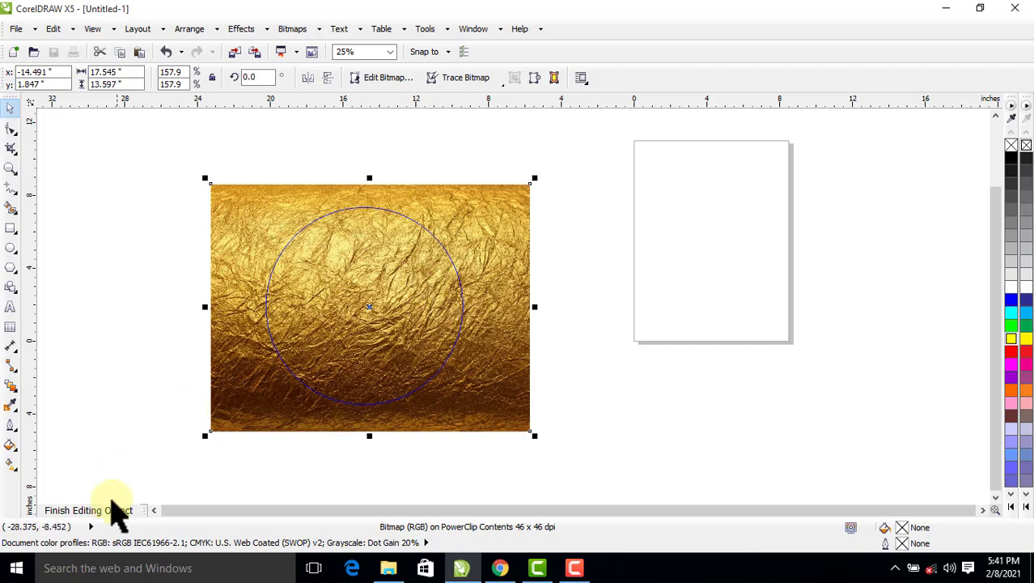
pyautogui.click(113, 518)
pyautogui.click(236, 185)
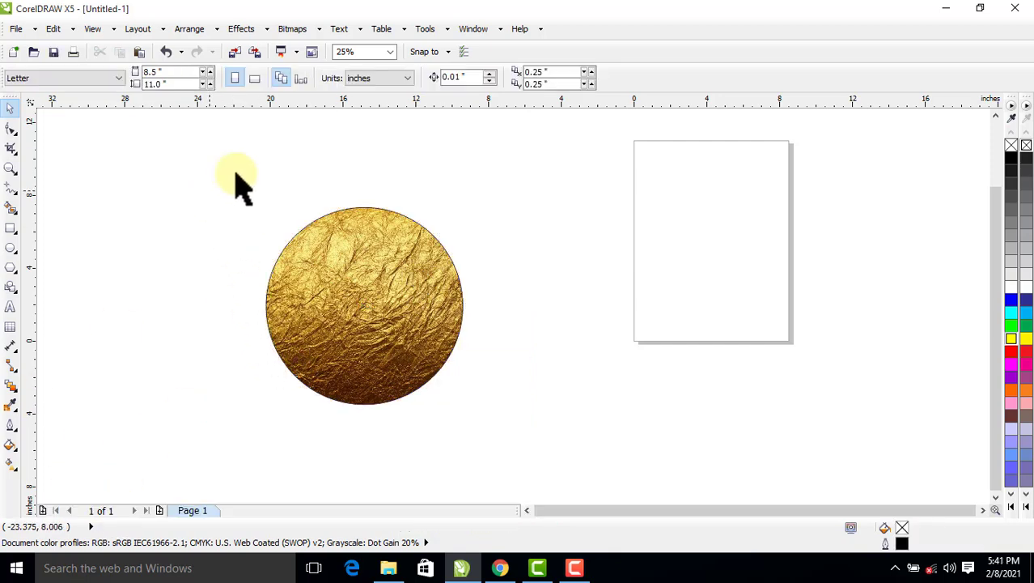
pyautogui.press('F4')
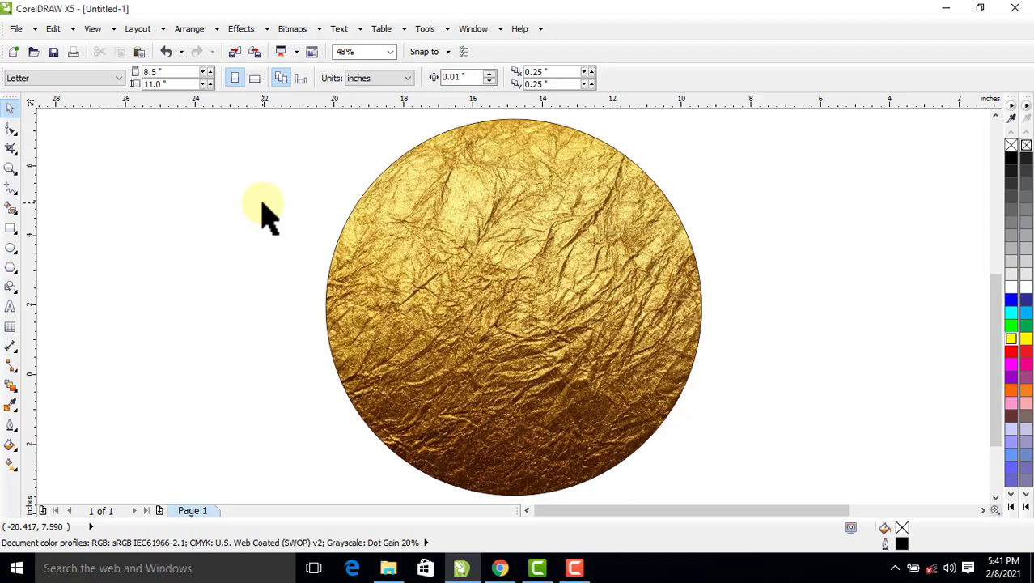
pyautogui.click(406, 246)
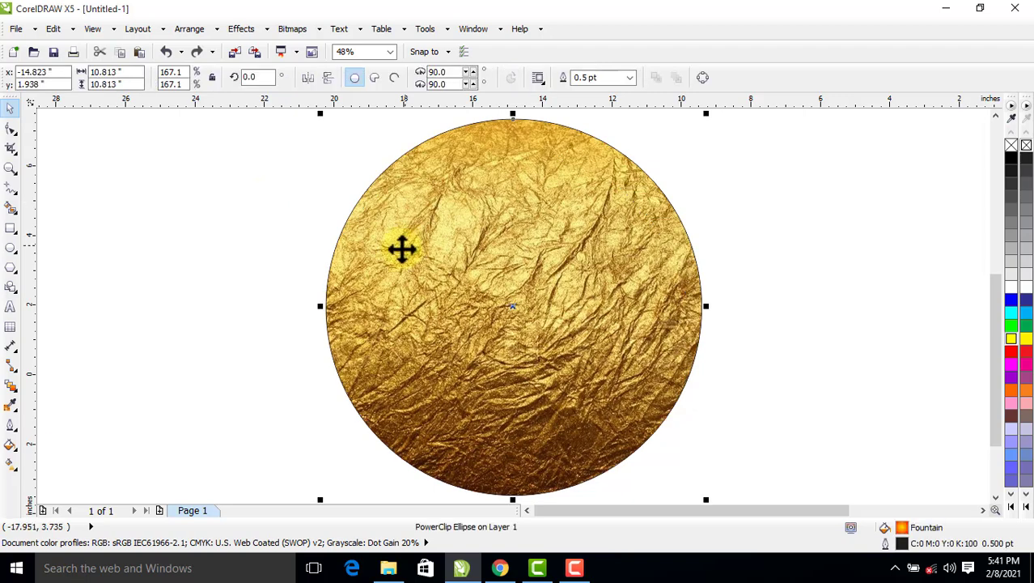
# - Drag the vegetable platter photo from the image folder and place it right of the gold circle
pyautogui.click(388, 571)
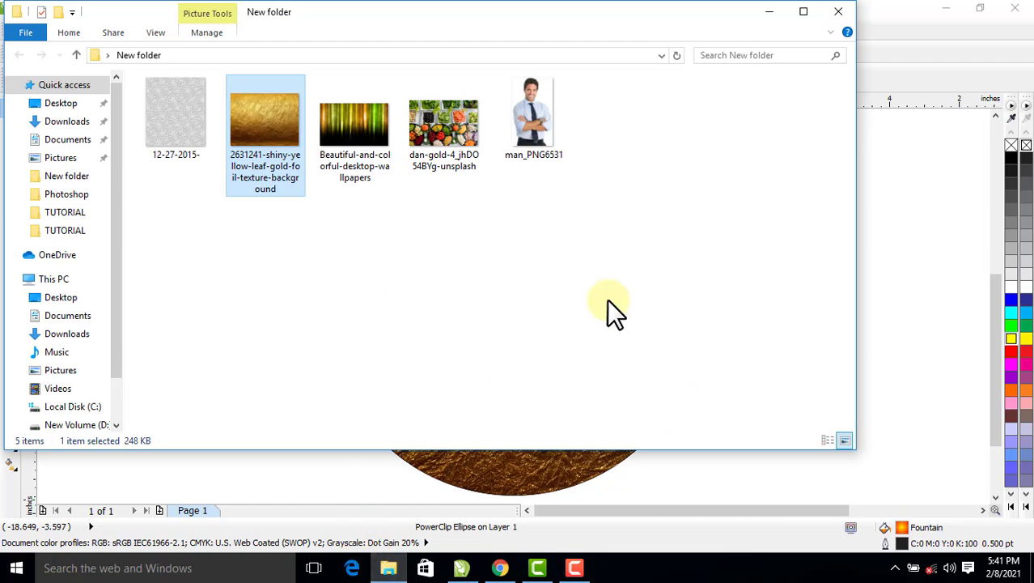
pyautogui.click(448, 143)
pyautogui.moveTo(445, 139)
pyautogui.mouseDown()
pyautogui.moveTo(761, 357)
pyautogui.moveTo(793, 292)
pyautogui.mouseUp()
pyautogui.scroll(-2, 793, 292)
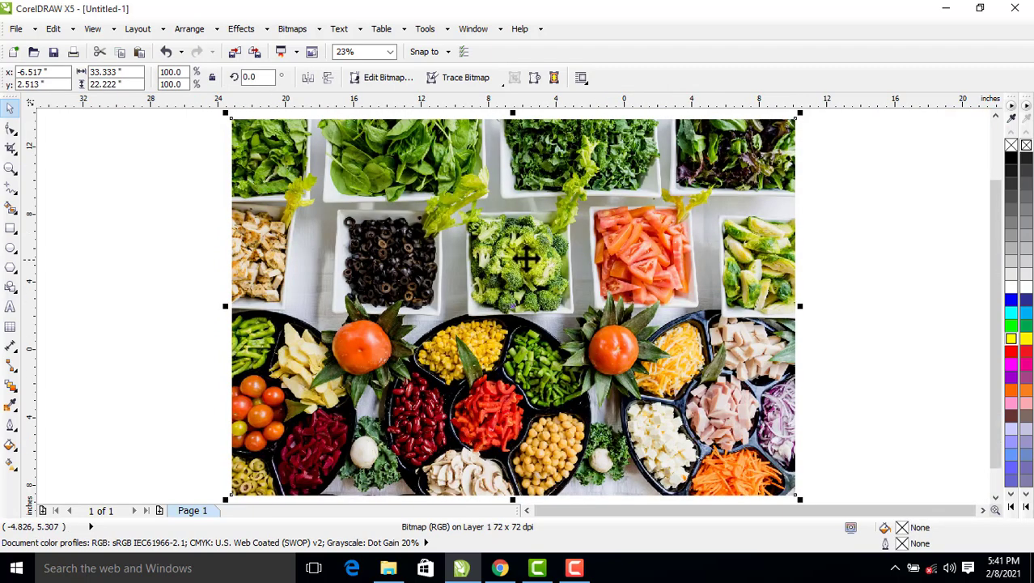
pyautogui.moveTo(409, 251); pyautogui.dragTo(797, 258)
pyautogui.moveTo(432, 291); pyautogui.dragTo(425, 296)
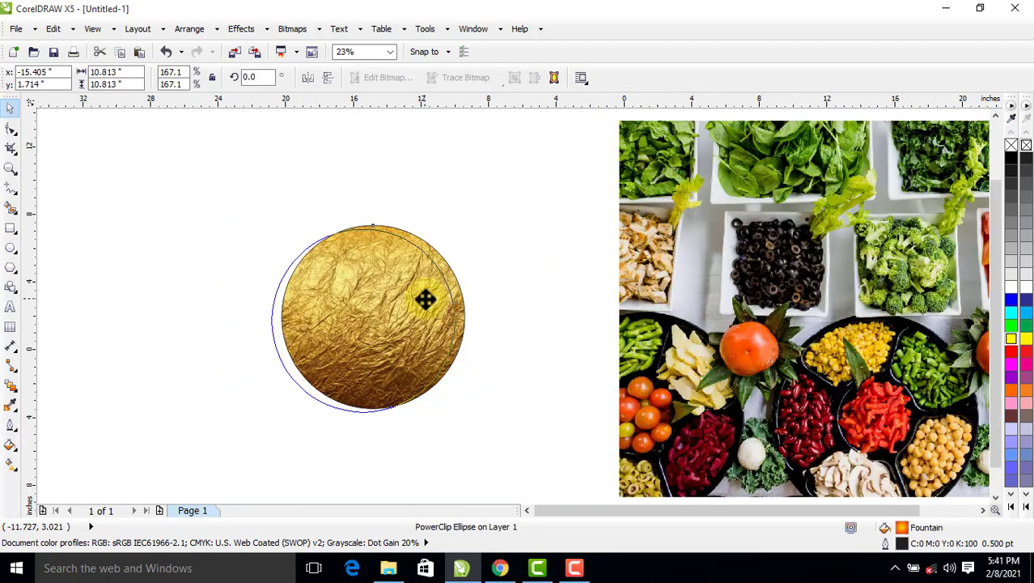
pyautogui.click(761, 276)
pyautogui.moveTo(686, 279); pyautogui.dragTo(628, 290)
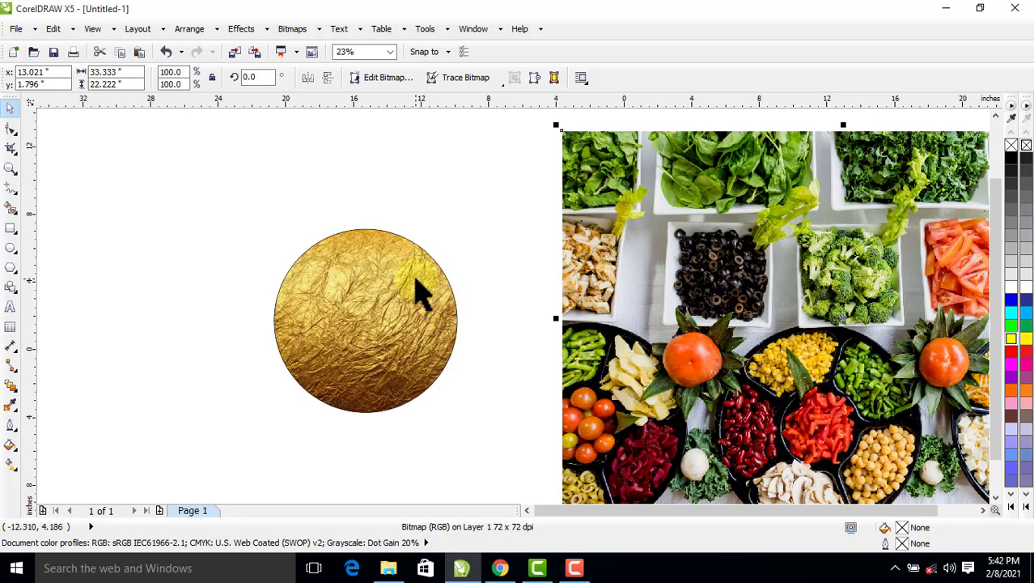
pyautogui.click(444, 182)
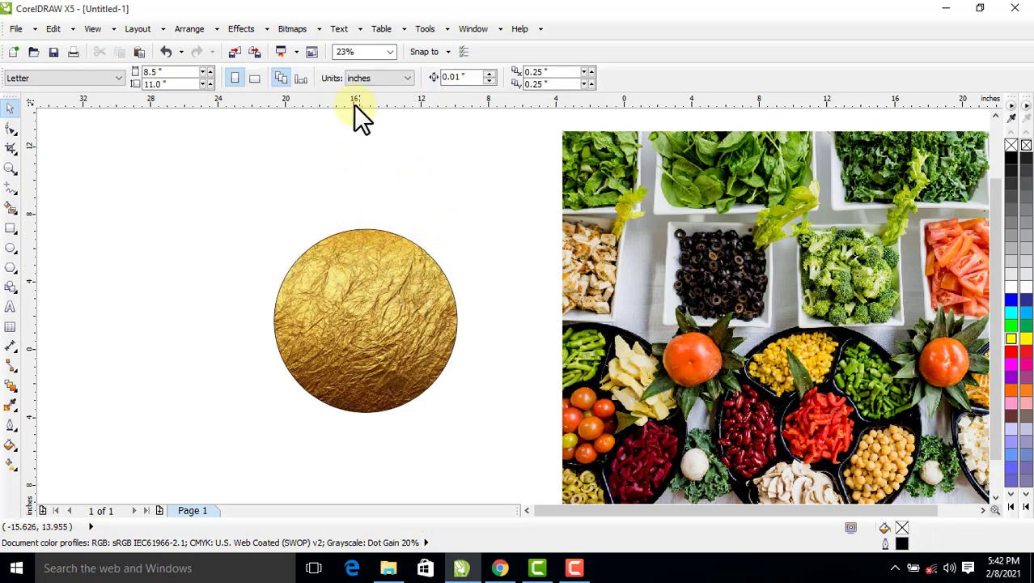
# - Enable Auto-center new PowerClip contents under Options > Workspace > Edit and confirm
pyautogui.click(423, 28)
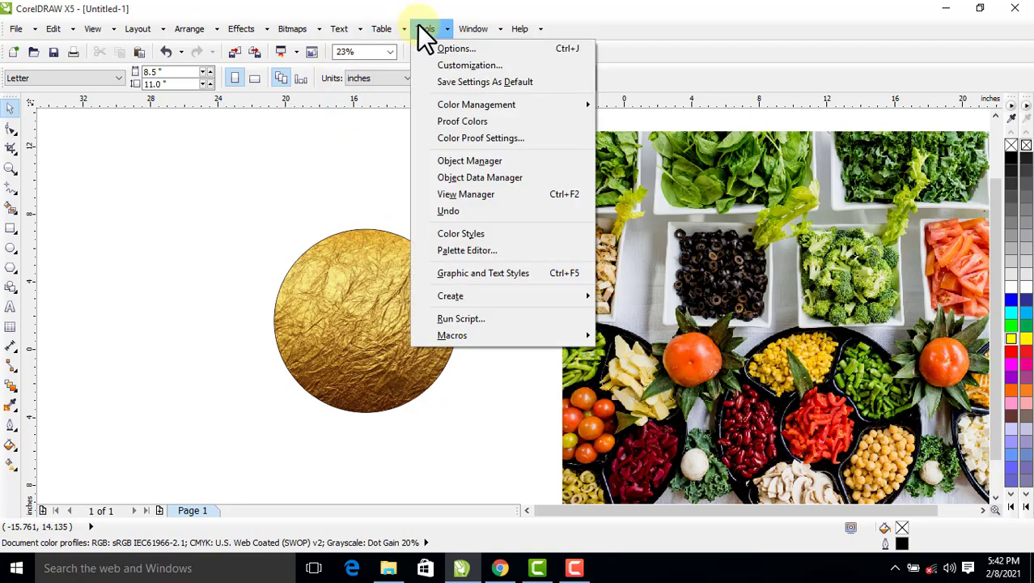
pyautogui.click(462, 48)
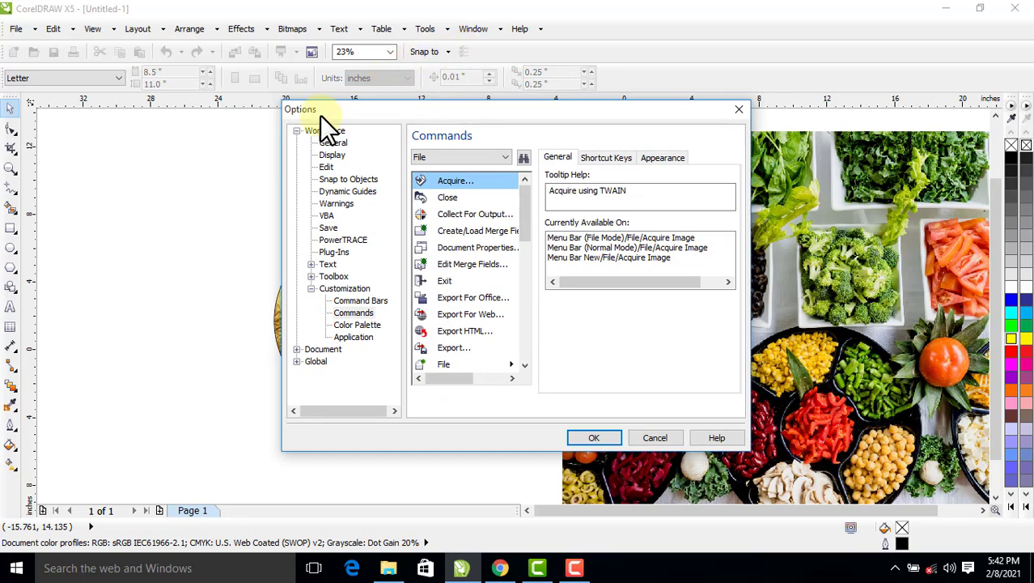
pyautogui.click(320, 132)
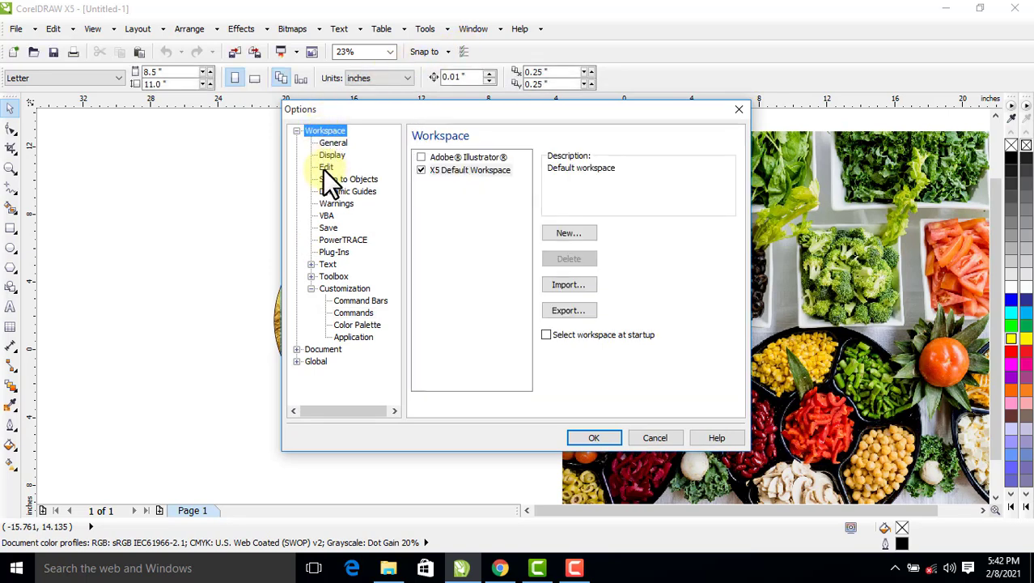
pyautogui.click(322, 168)
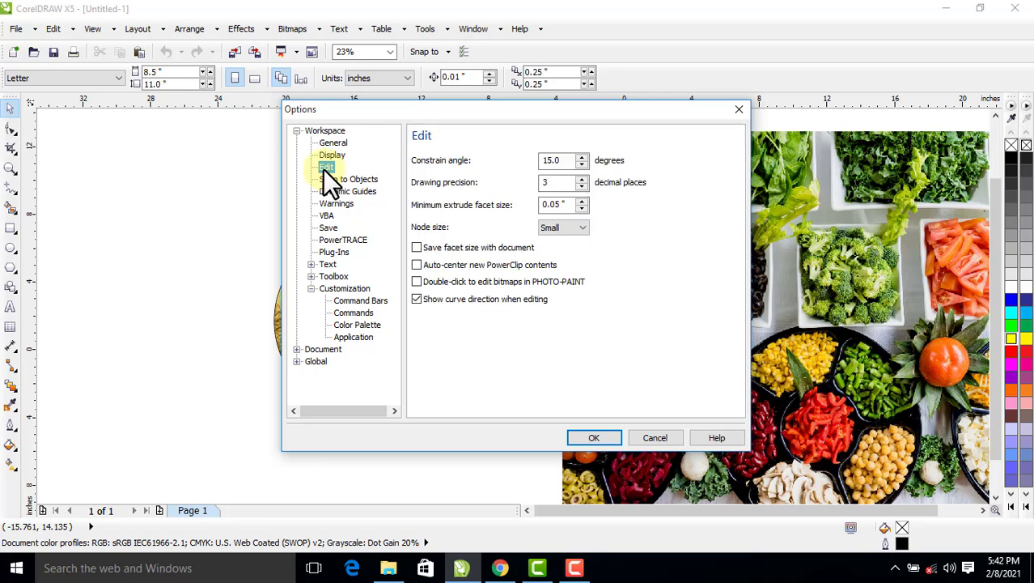
pyautogui.click(417, 265)
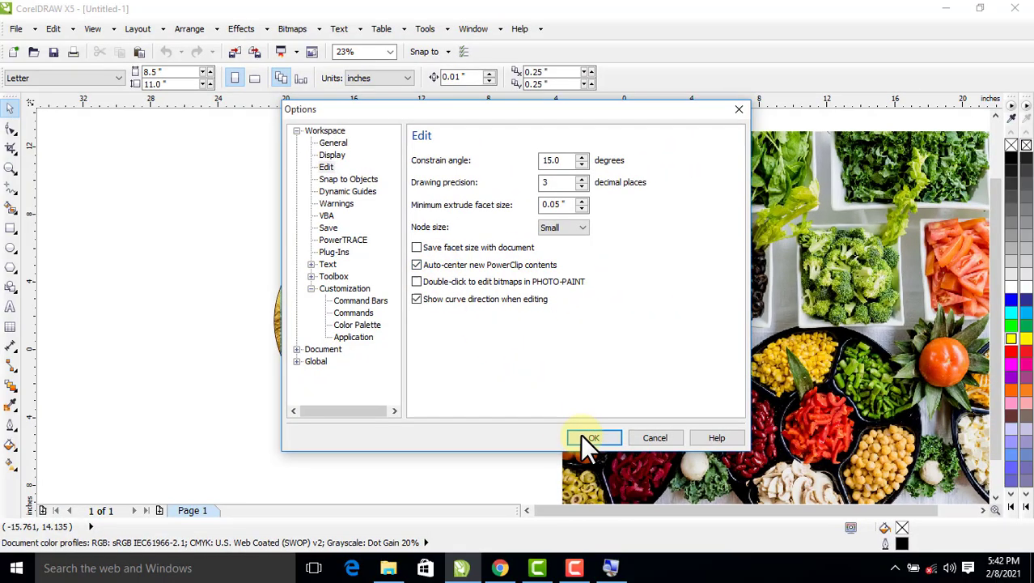
pyautogui.click(581, 434)
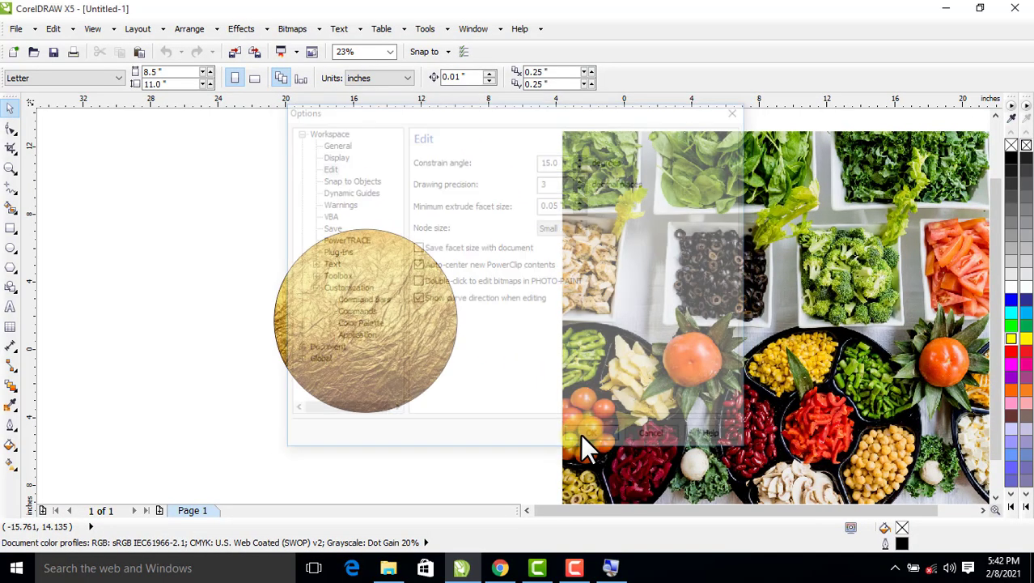
pyautogui.click(635, 326)
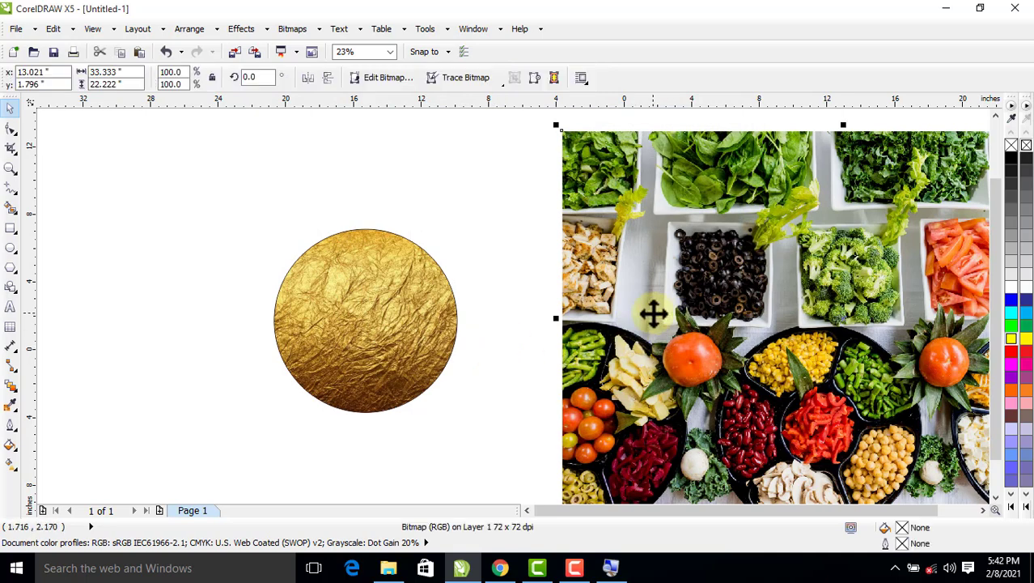
# - PowerClip the vegetable photo into the gold circle and enter its contents for editing
pyautogui.click(243, 31)
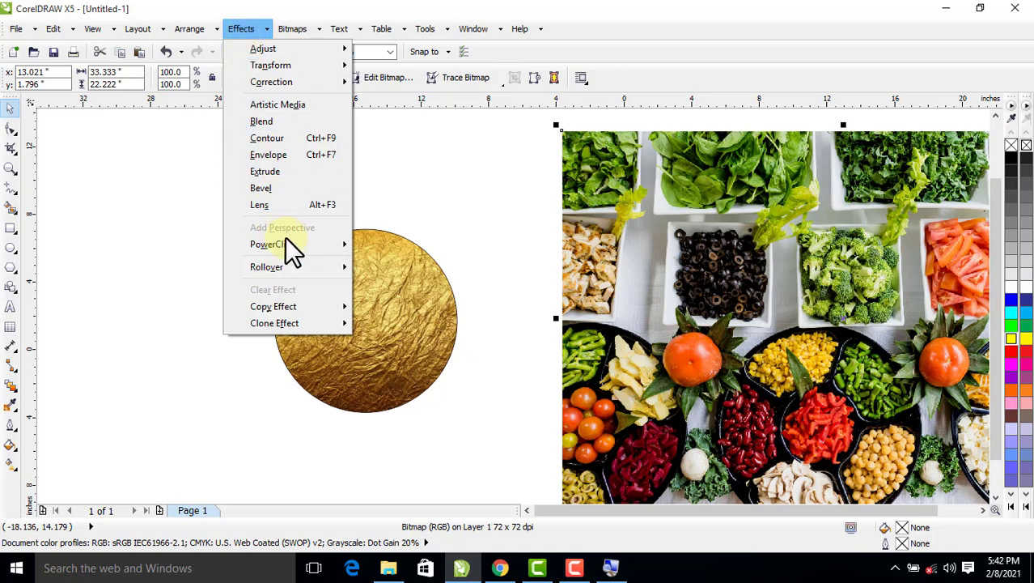
pyautogui.moveTo(271, 244)
pyautogui.click(386, 243)
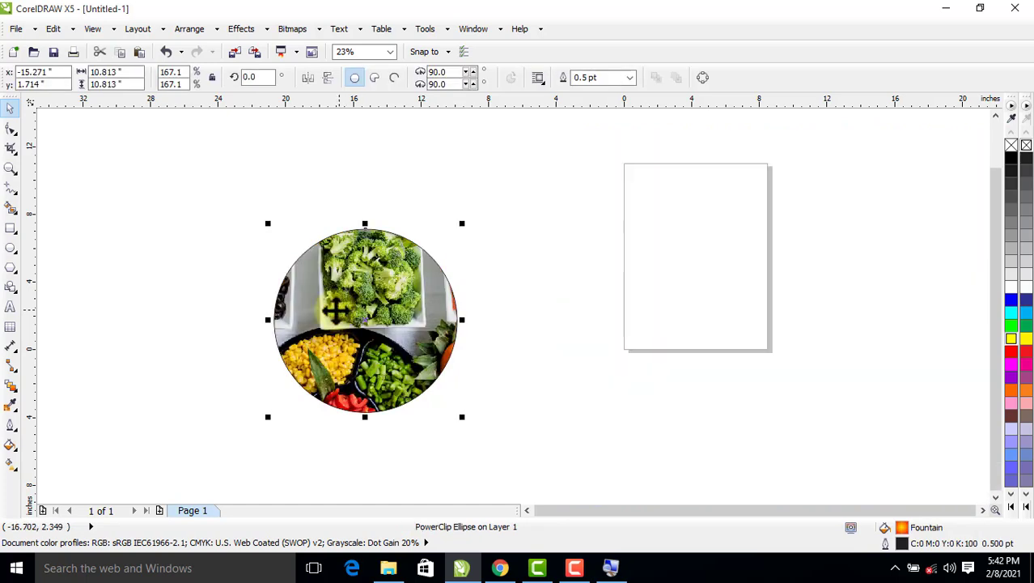
pyautogui.click(341, 305)
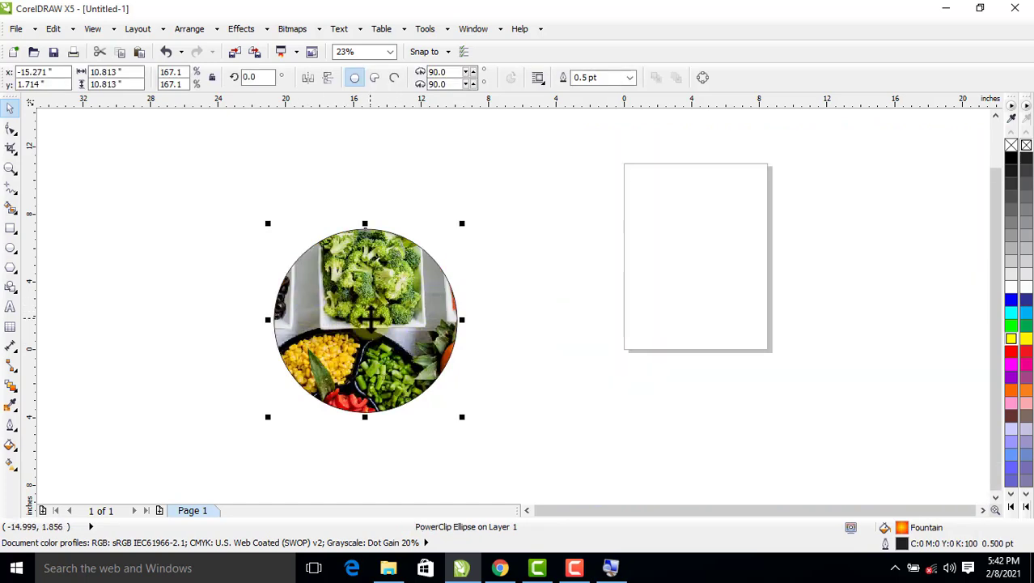
pyautogui.rightClick(369, 318)
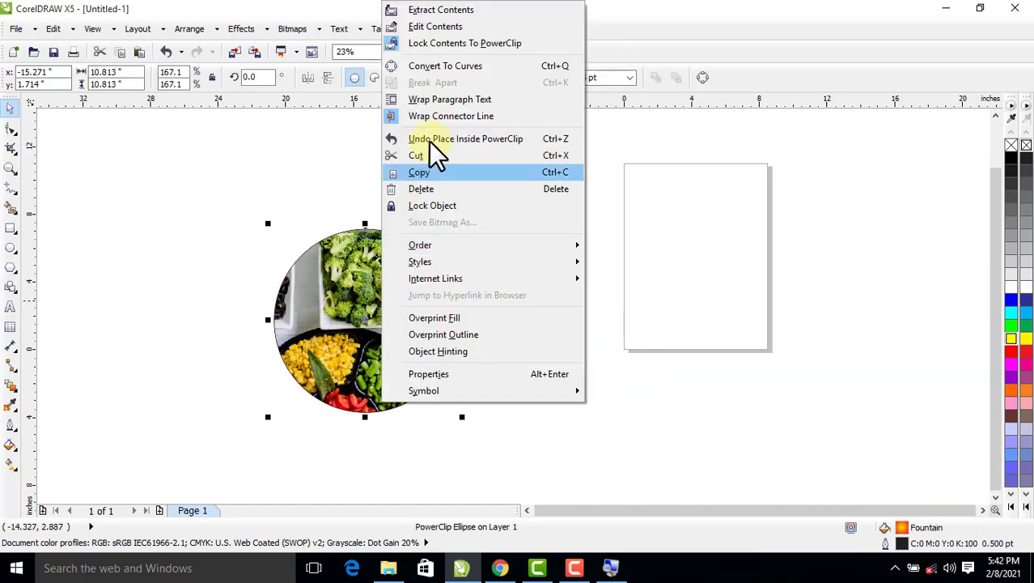
pyautogui.click(429, 29)
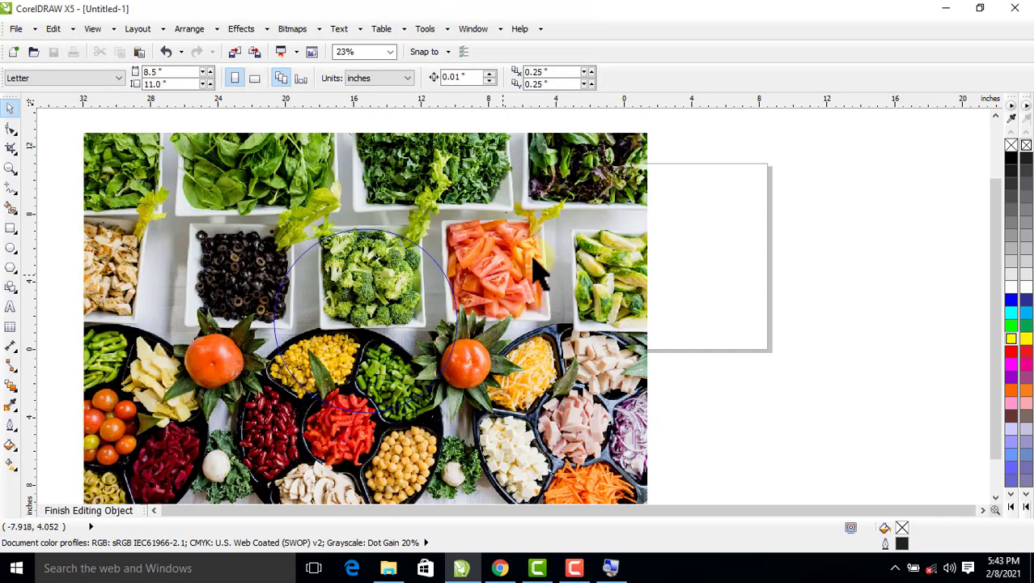
# - Scale the vegetable photo to about 60.4%, delete the leftover wood texture, and finish editing
pyautogui.click(638, 156)
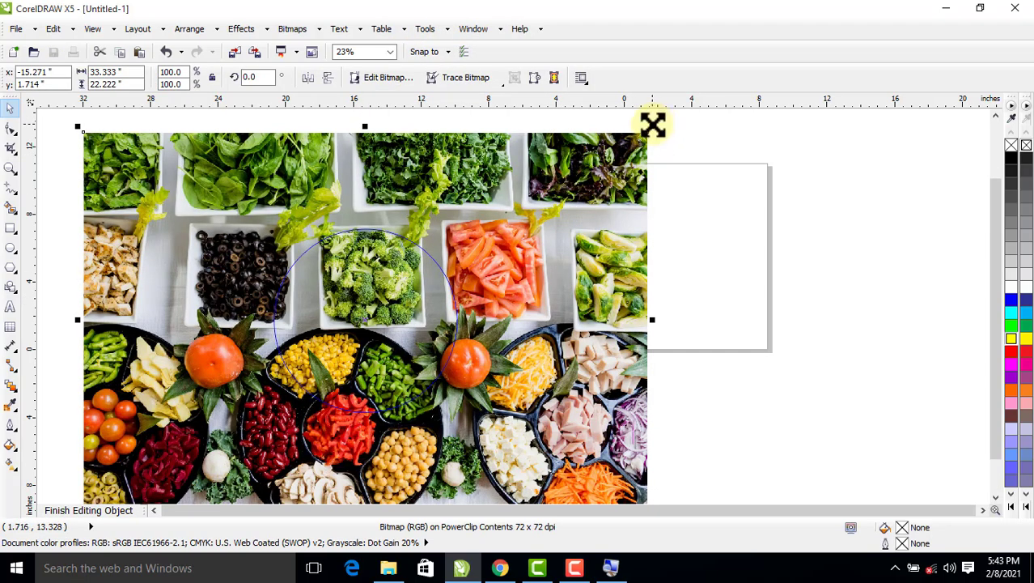
pyautogui.moveTo(652, 126); pyautogui.dragTo(531, 208)
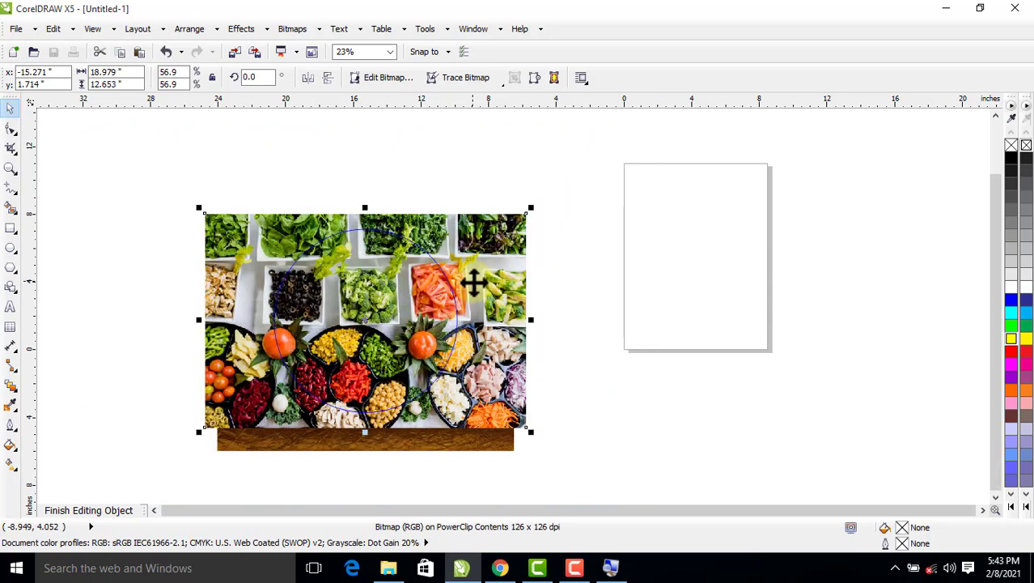
pyautogui.click(477, 450)
pyautogui.press('Delete')
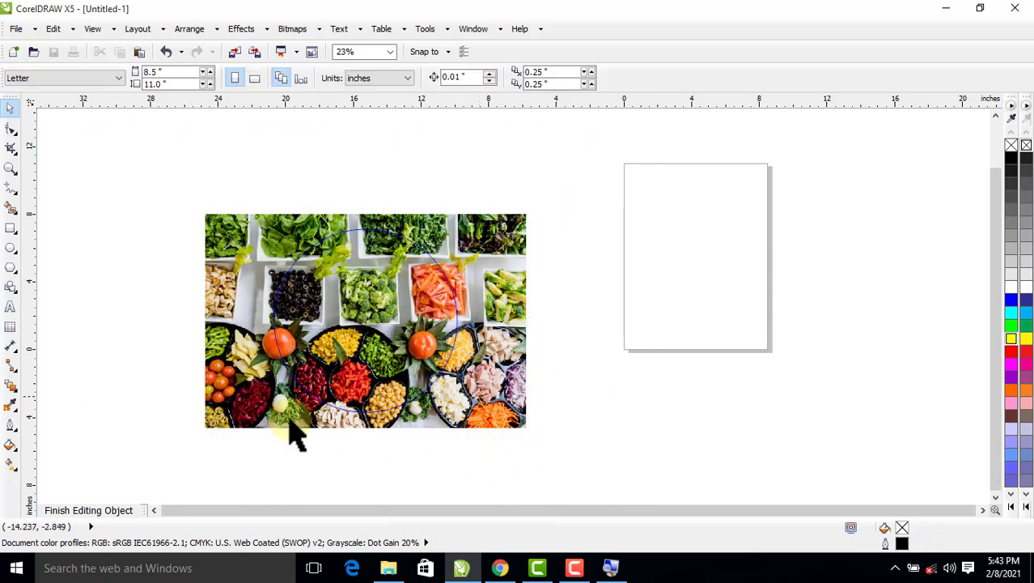
pyautogui.click(276, 388)
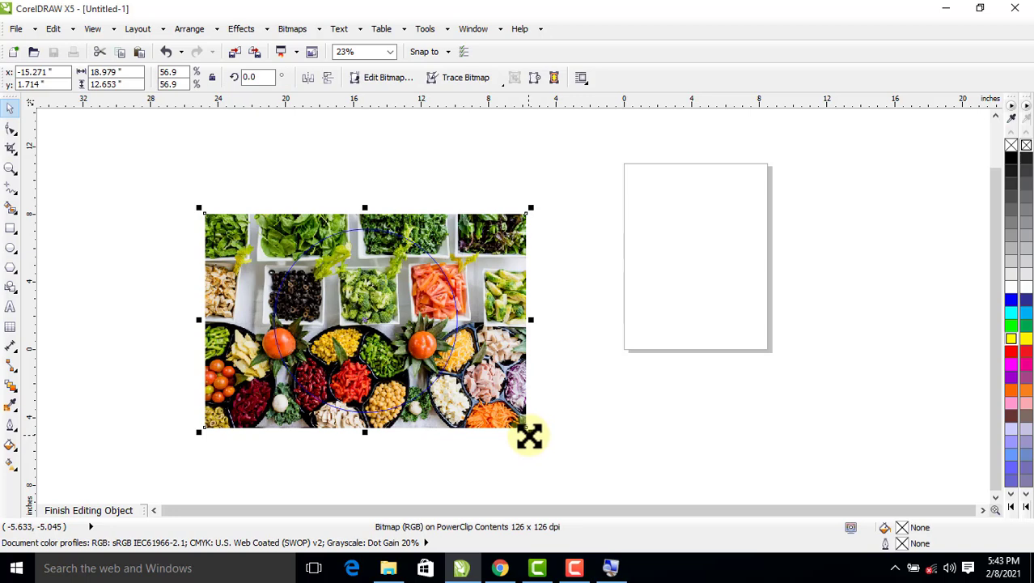
pyautogui.moveTo(531, 432); pyautogui.dragTo(541, 438)
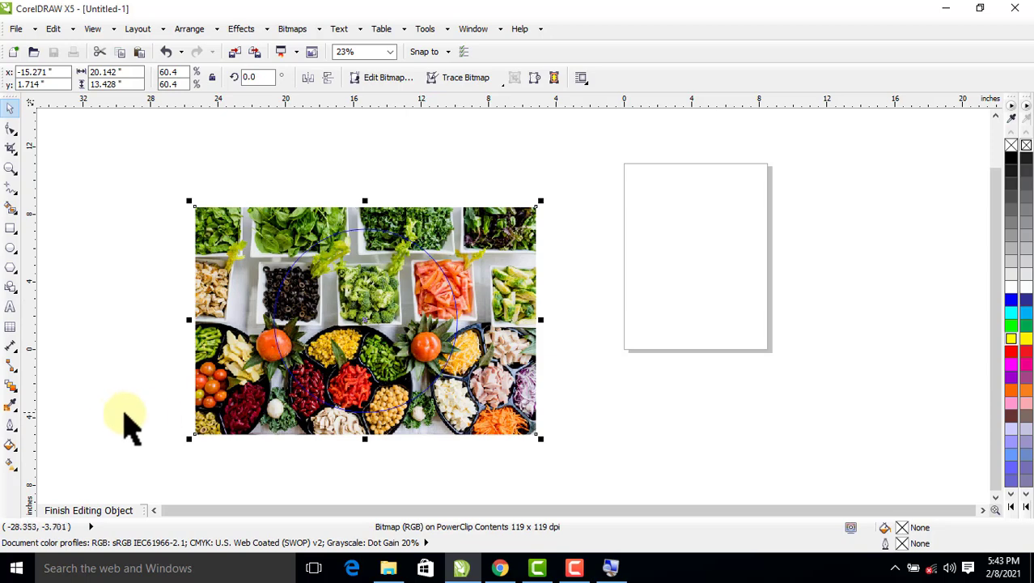
pyautogui.click(96, 512)
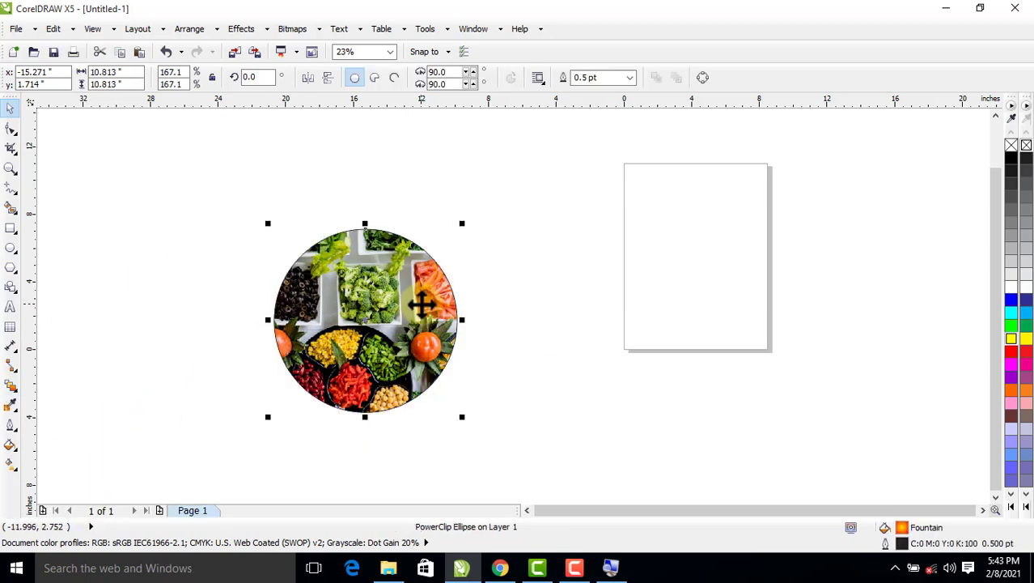
# - Centre the food circle and drag the man_PNG6531 photo from the folder into CorelDRAW
pyautogui.moveTo(424, 313); pyautogui.dragTo(485, 305)
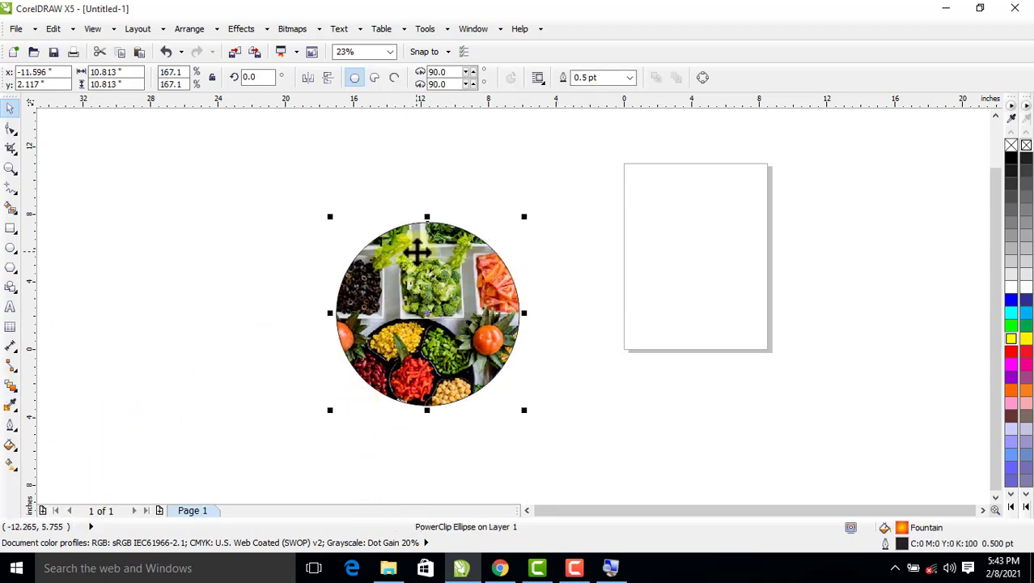
pyautogui.hotkey('shift', 'F2')
pyautogui.click(388, 566)
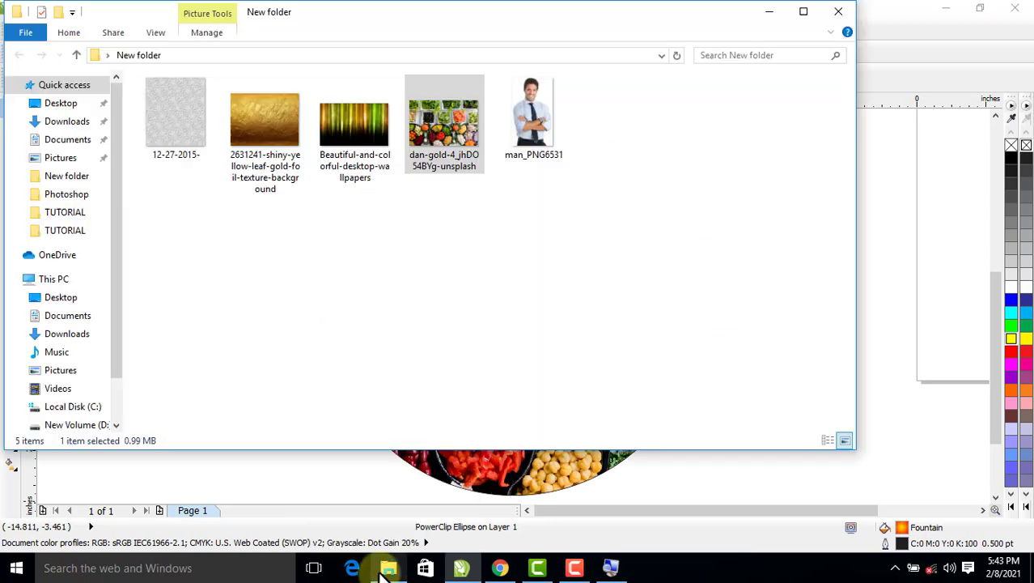
pyautogui.click(537, 121)
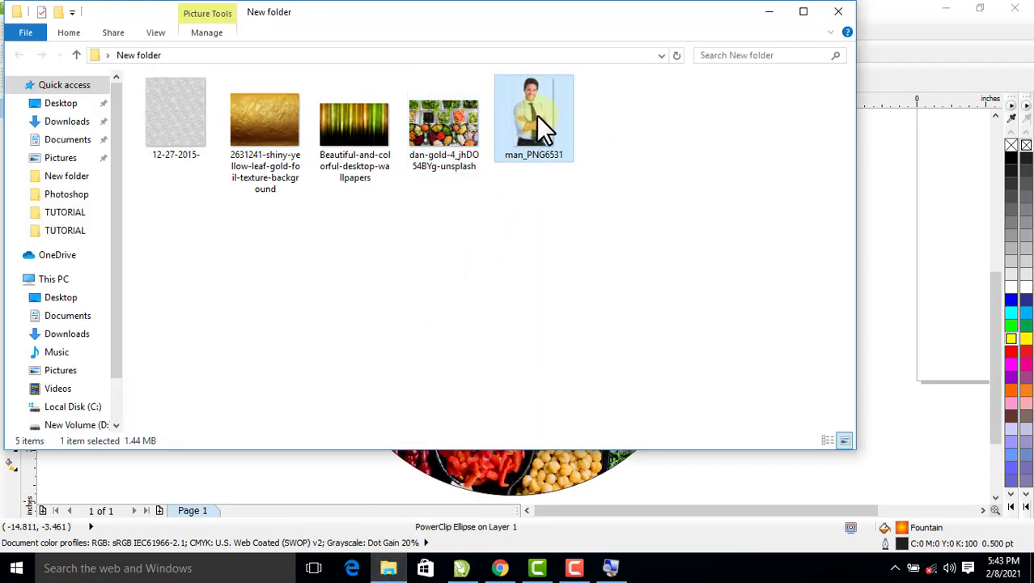
pyautogui.moveTo(535, 102)
pyautogui.mouseDown()
pyautogui.moveTo(461, 559)
pyautogui.moveTo(623, 344)
pyautogui.mouseUp()
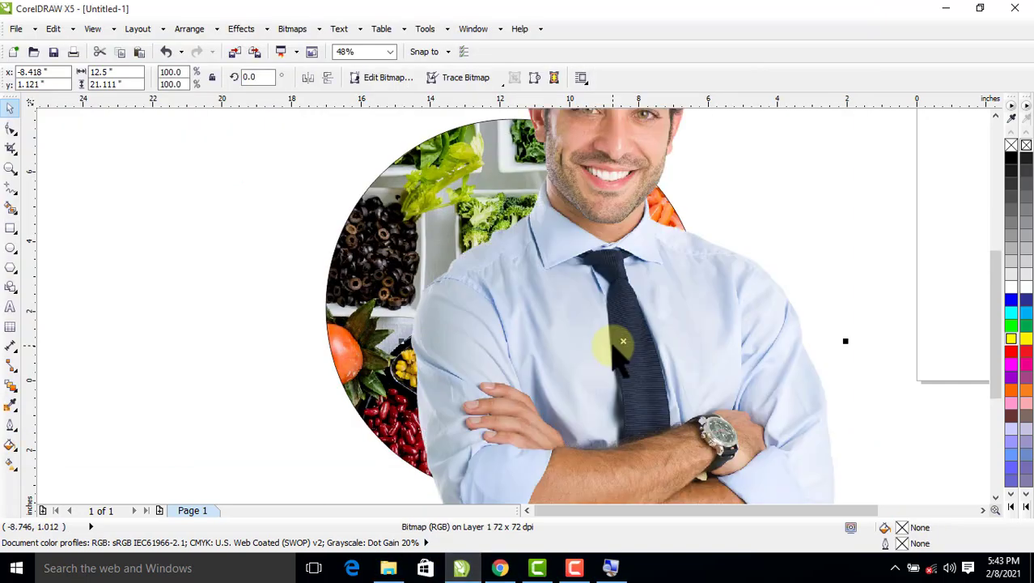
pyautogui.scroll(-1, 504, 280)
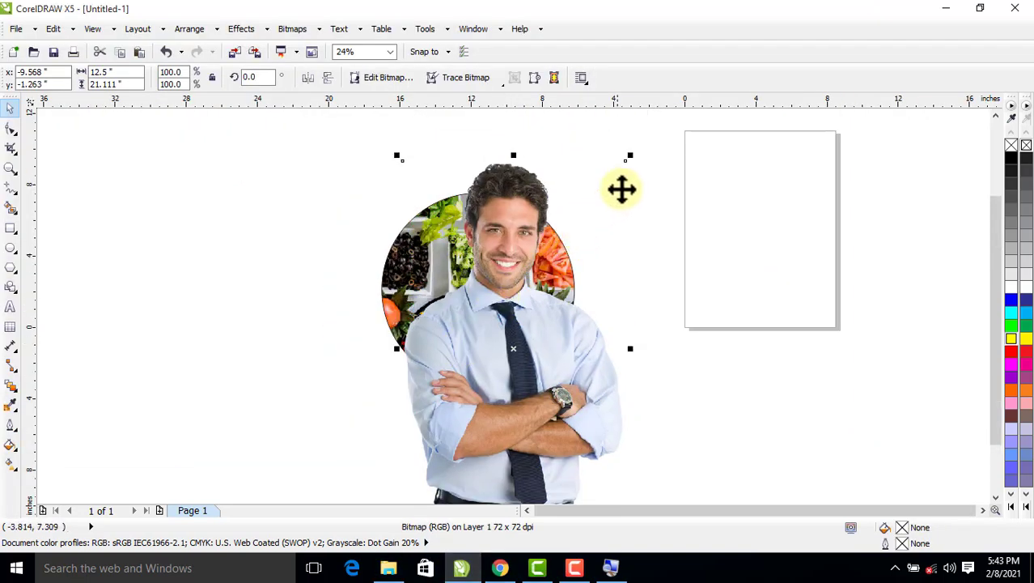
# - Scale the man photo to about 70.9% and position him over the circle's lower half
pyautogui.moveTo(626, 160); pyautogui.dragTo(596, 213)
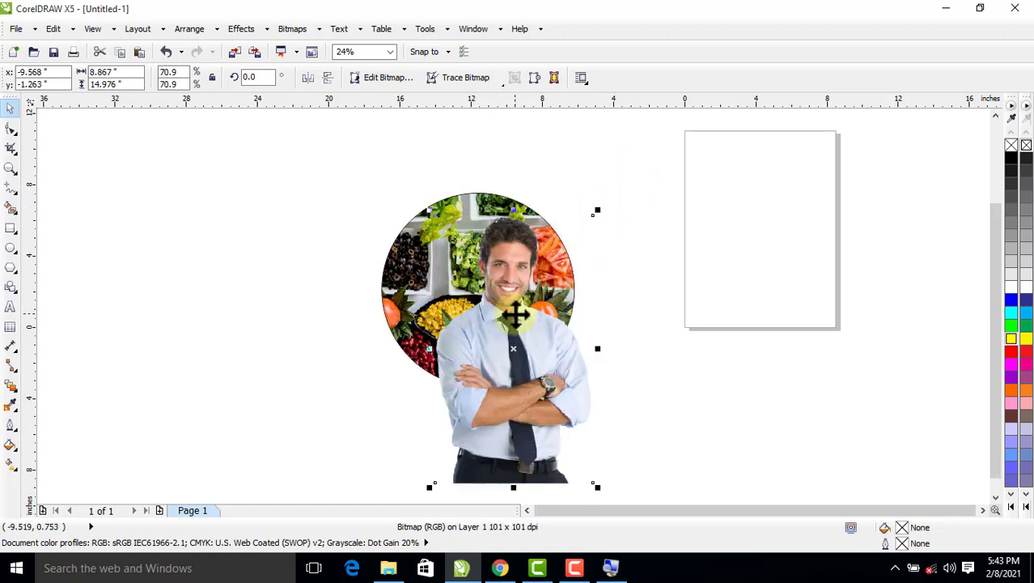
pyautogui.moveTo(488, 314); pyautogui.dragTo(498, 341)
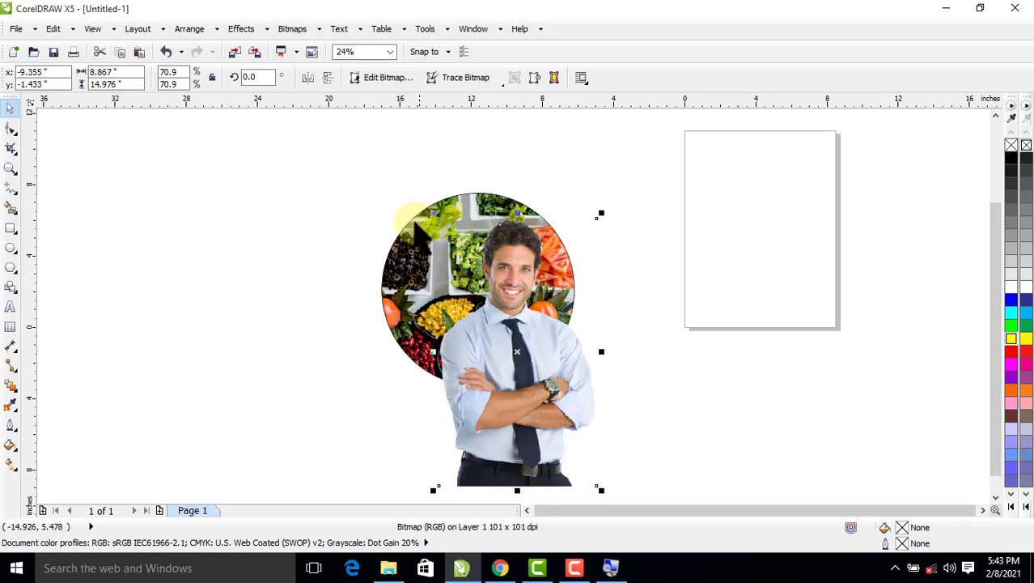
pyautogui.moveTo(486, 285); pyautogui.dragTo(429, 275)
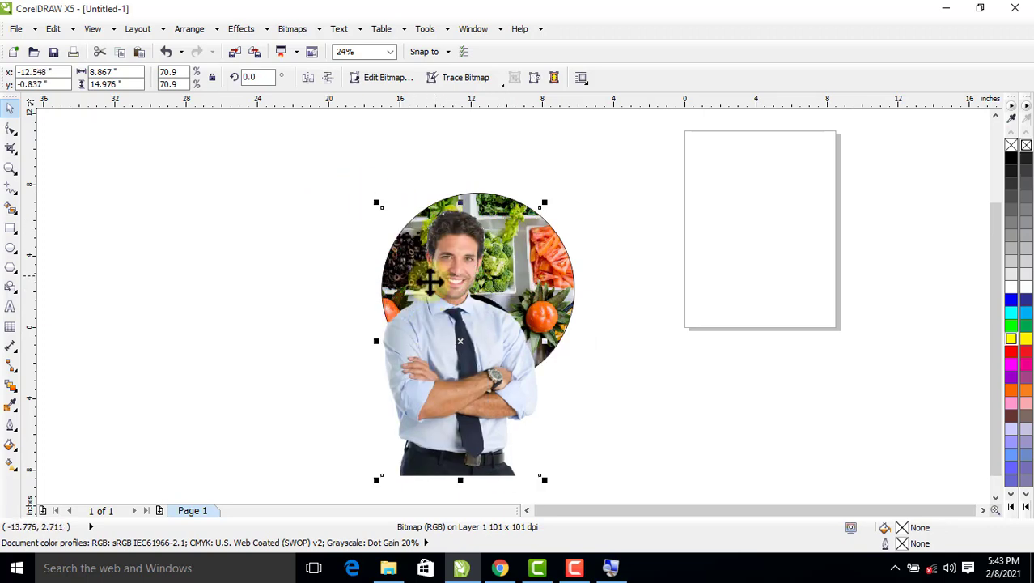
pyautogui.moveTo(440, 318); pyautogui.dragTo(488, 331)
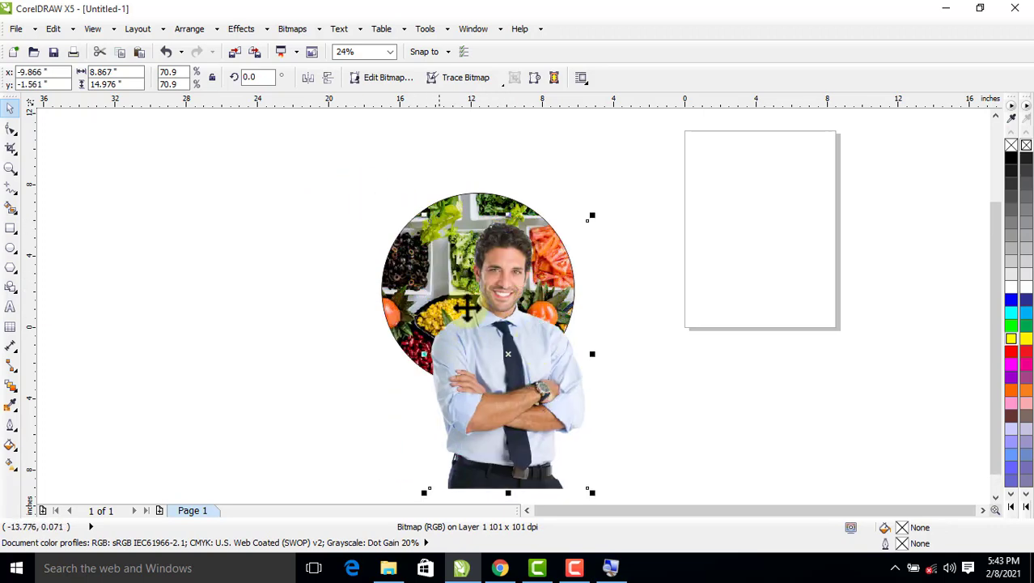
# - Try placing the man photo inside the circle with PowerClip, undo it, and reposition him
pyautogui.click(242, 30)
pyautogui.moveTo(270, 244)
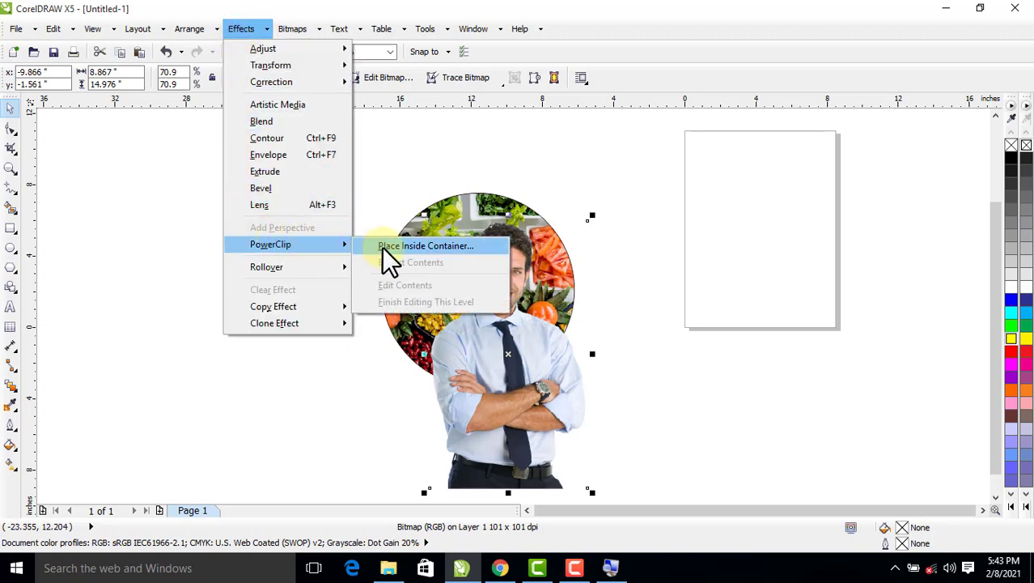
pyautogui.click(384, 246)
pyautogui.click(396, 247)
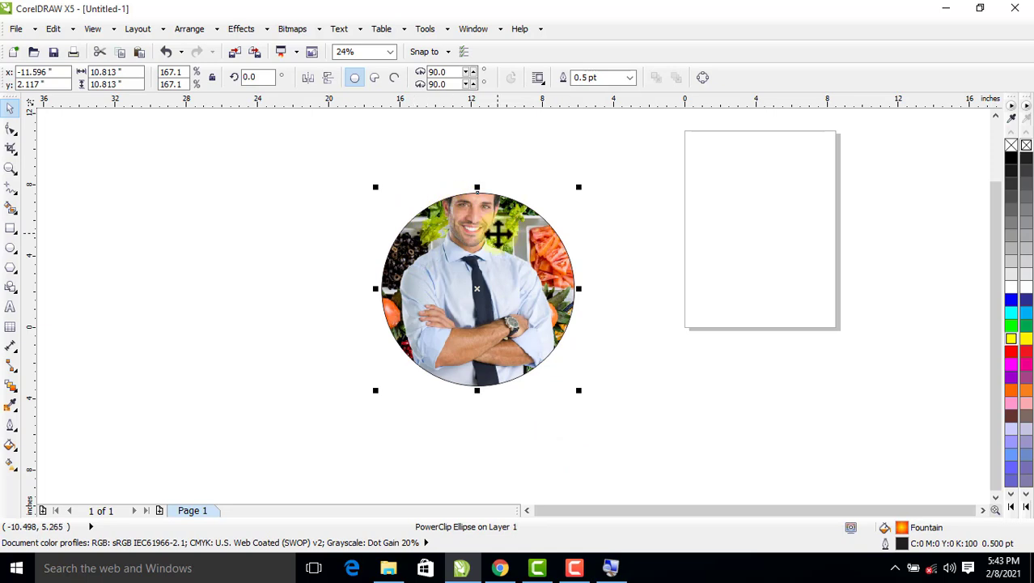
pyautogui.hotkey('ctrl', 'z')
pyautogui.click(623, 271)
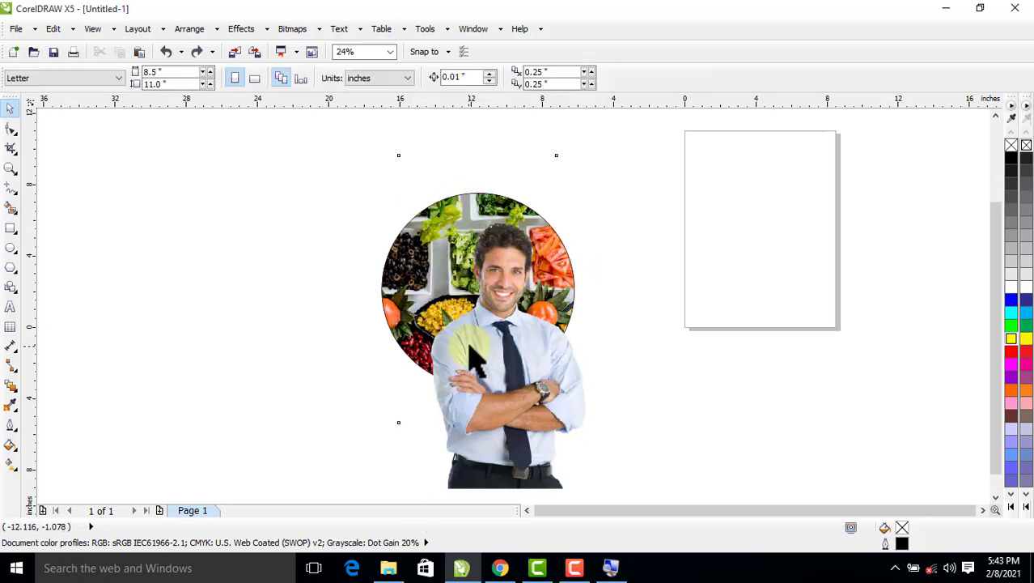
pyautogui.moveTo(476, 362); pyautogui.dragTo(447, 349)
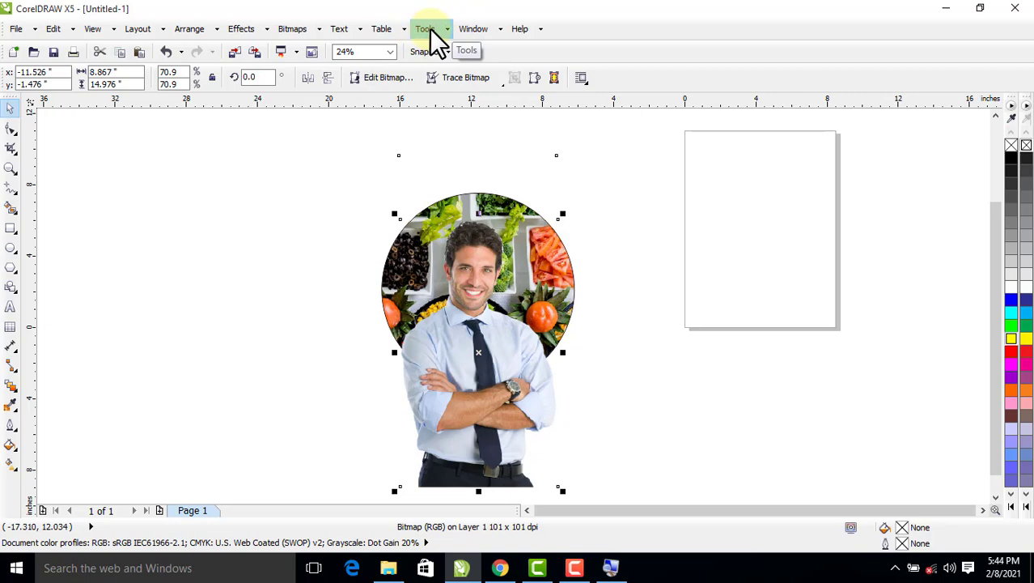
# - Untick Auto-center new PowerClip contents in Options > Workspace > Edit and confirm
pyautogui.click(429, 31)
pyautogui.click(438, 46)
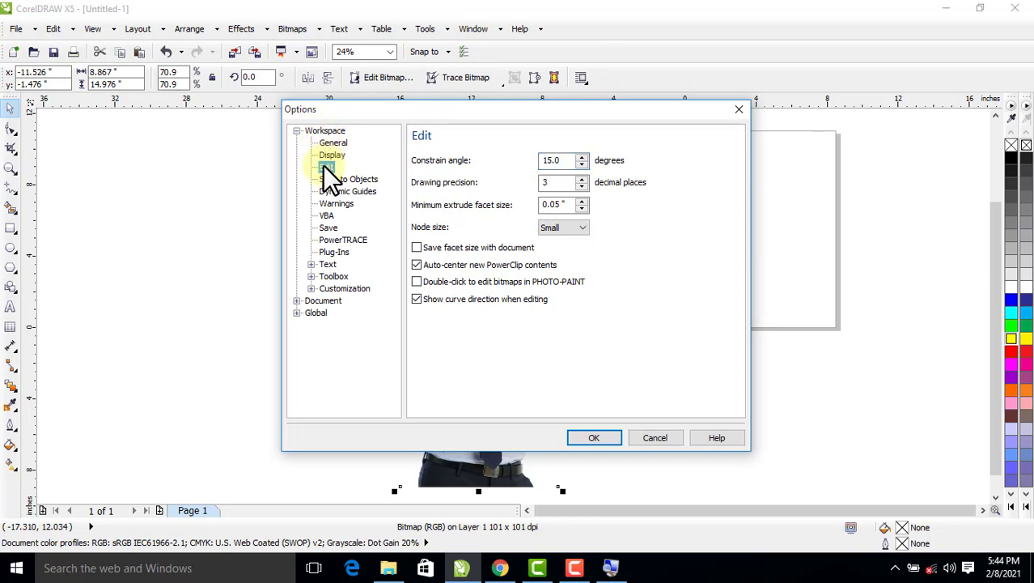
pyautogui.click(417, 266)
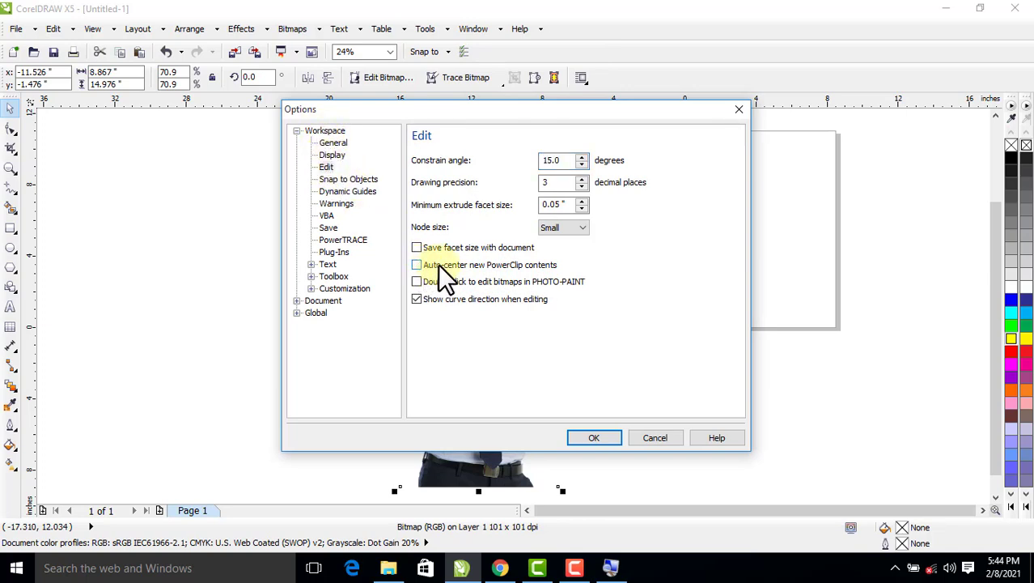
pyautogui.click(605, 439)
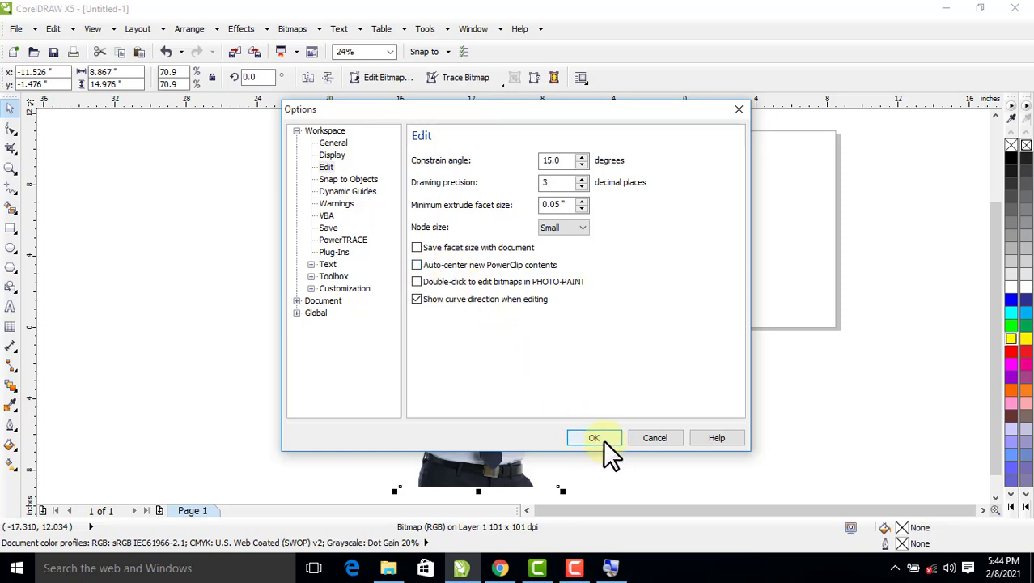
pyautogui.click(602, 438)
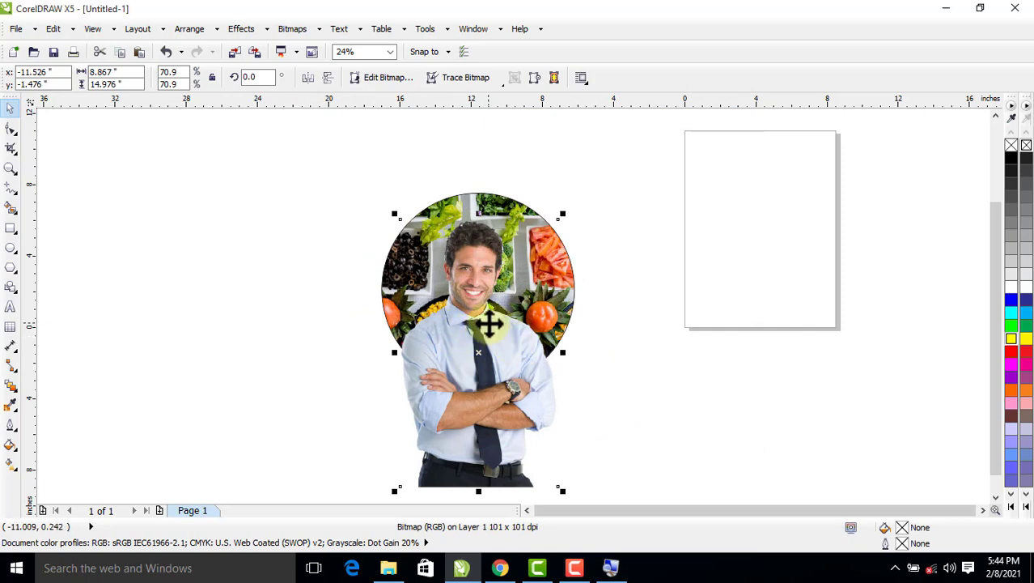
# - Place the man photo inside the food circle with Place Inside Container, then zoom to fit
pyautogui.moveTo(483, 308); pyautogui.dragTo(485, 308)
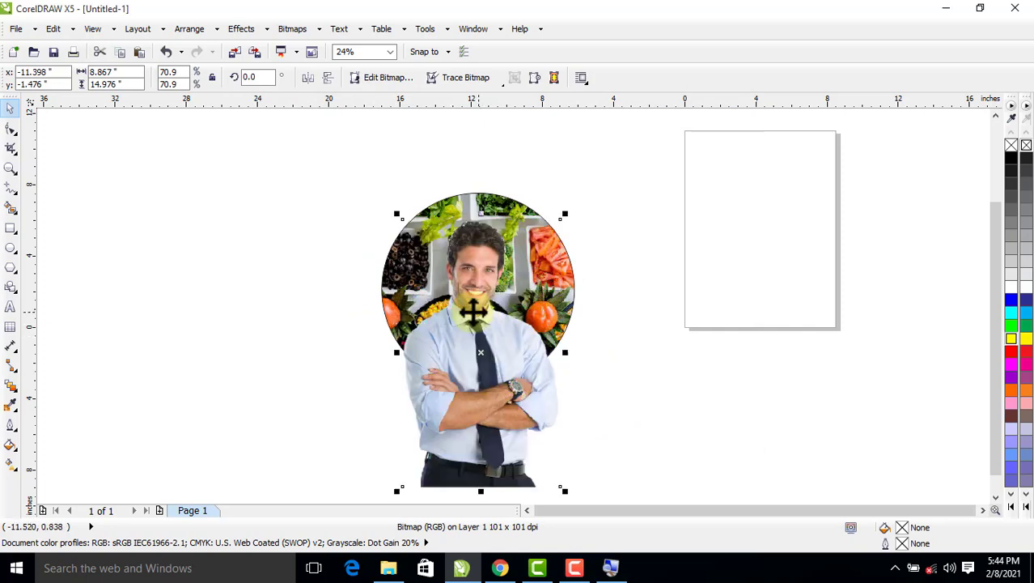
pyautogui.click(253, 36)
pyautogui.moveTo(271, 245)
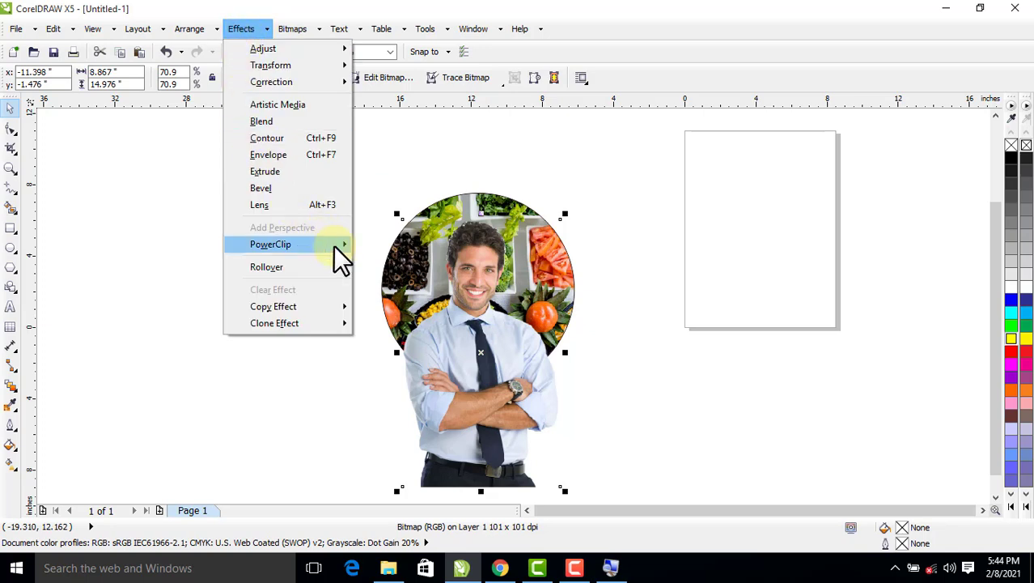
pyautogui.click(369, 245)
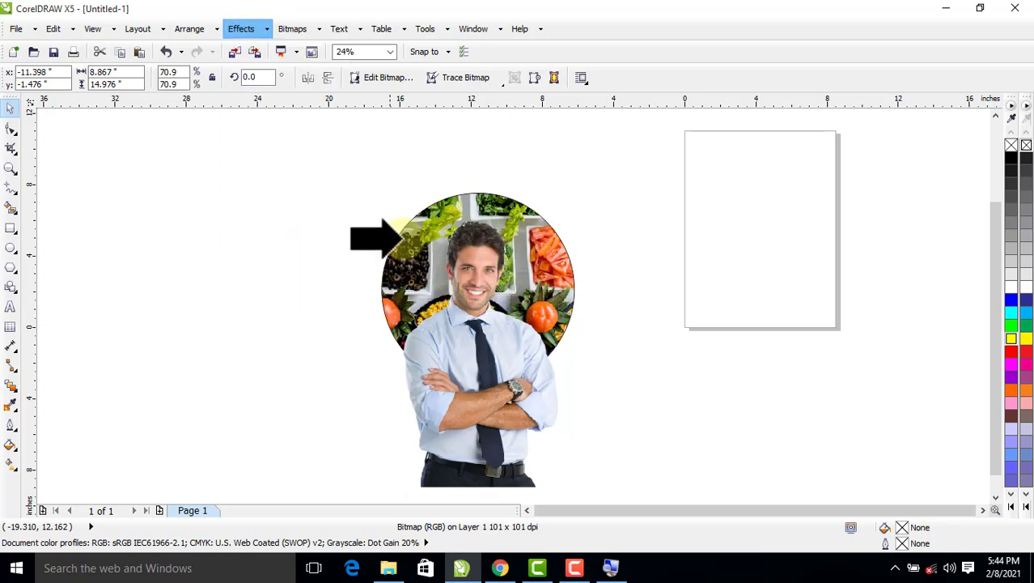
pyautogui.click(471, 190)
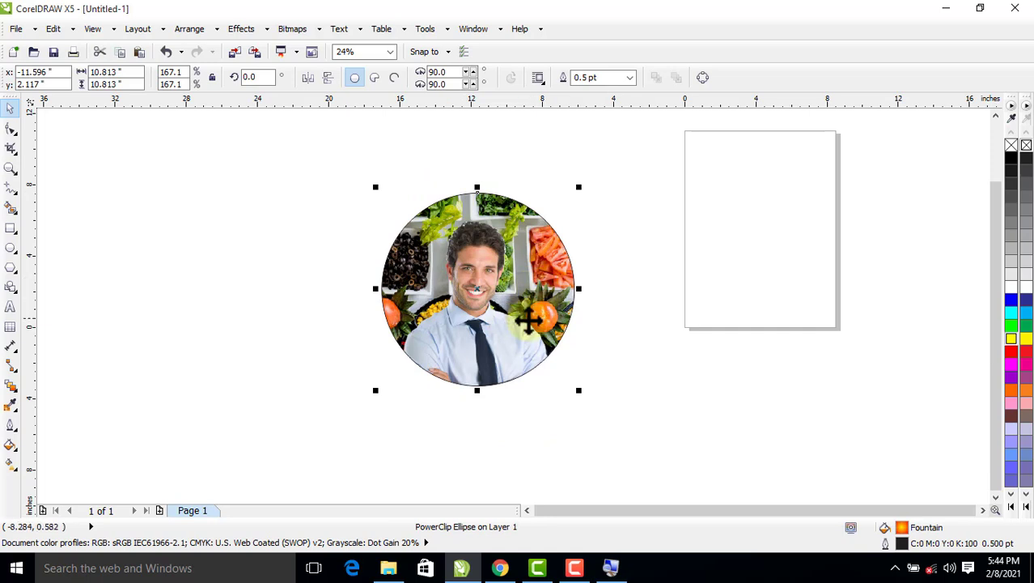
pyautogui.hotkey('shift', 'F2')
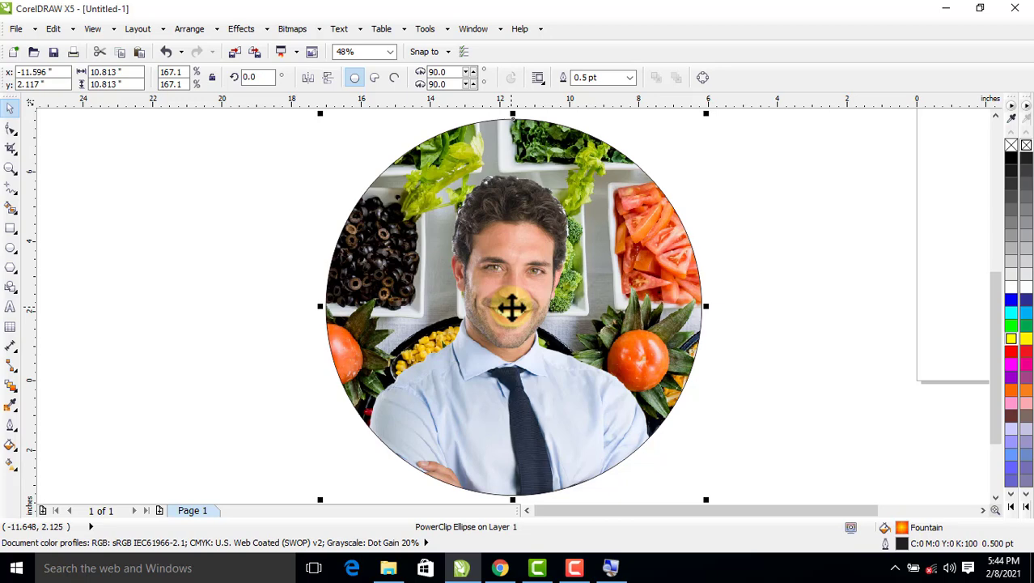
# - Extract the photos from the clipped circle and delete them, leaving the gradient circle
pyautogui.moveTo(512, 306); pyautogui.dragTo(431, 305)
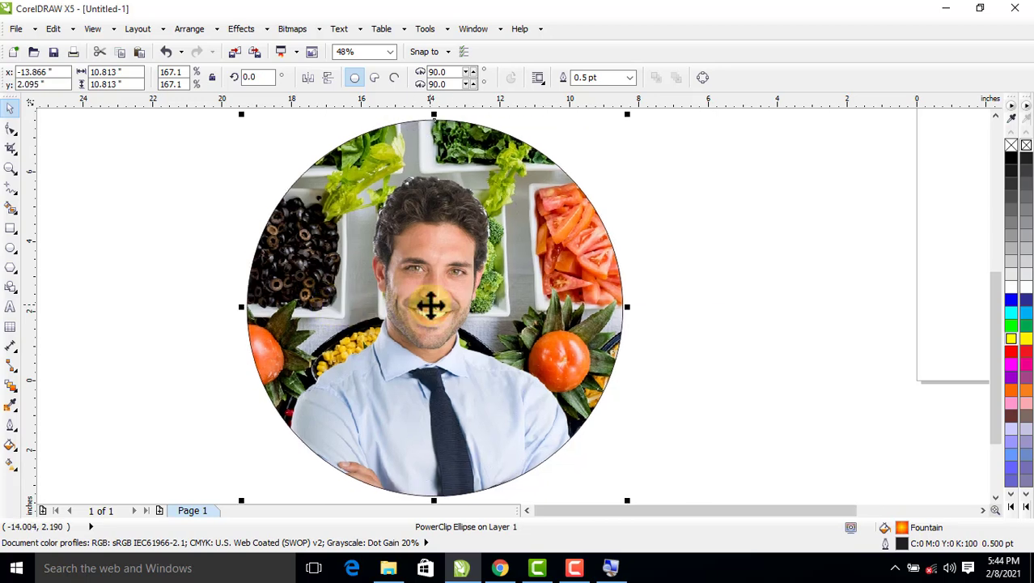
pyautogui.rightClick(431, 305)
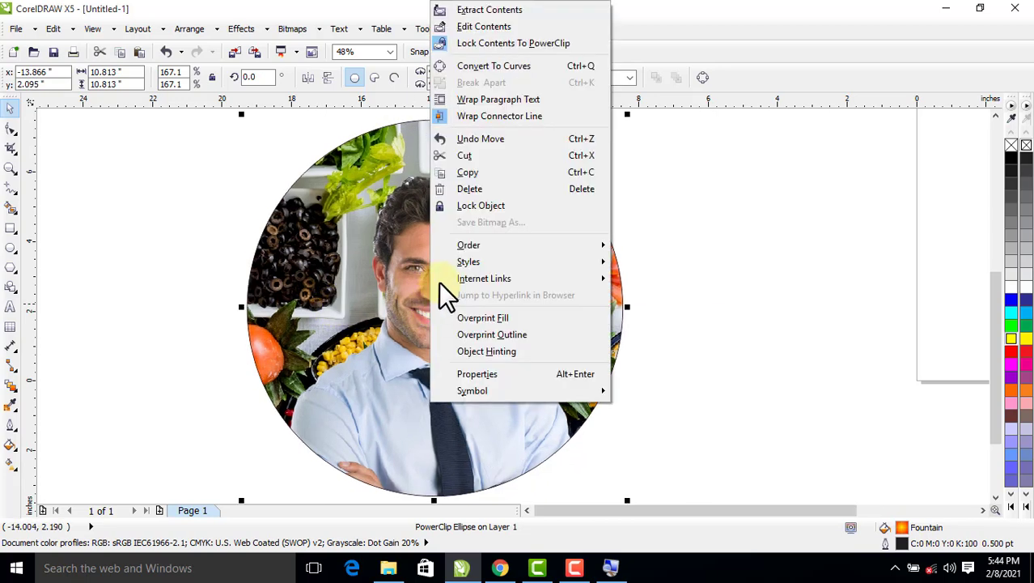
pyautogui.click(465, 10)
pyautogui.moveTo(376, 268)
pyautogui.mouseDown()
pyautogui.moveTo(493, 314)
pyautogui.moveTo(438, 374)
pyautogui.mouseUp()
pyautogui.press('Delete')
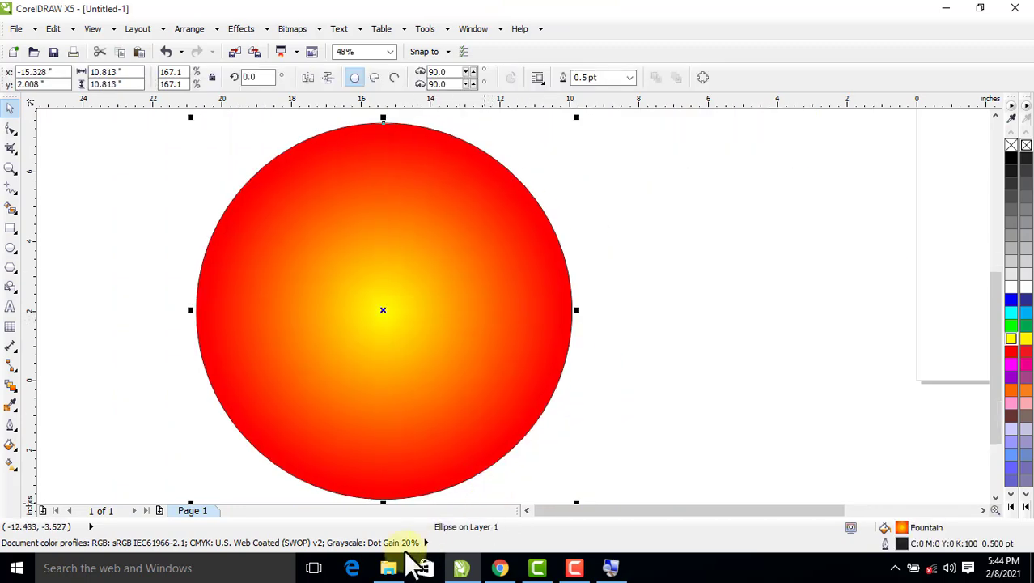
# - Import the 12-27-2015 geometric pattern image beside the gradient circle and select it
pyautogui.click(389, 569)
pyautogui.moveTo(162, 101)
pyautogui.mouseDown()
pyautogui.moveTo(210, 218)
pyautogui.moveTo(680, 352)
pyautogui.mouseUp()
pyautogui.moveTo(452, 322); pyautogui.dragTo(441, 325)
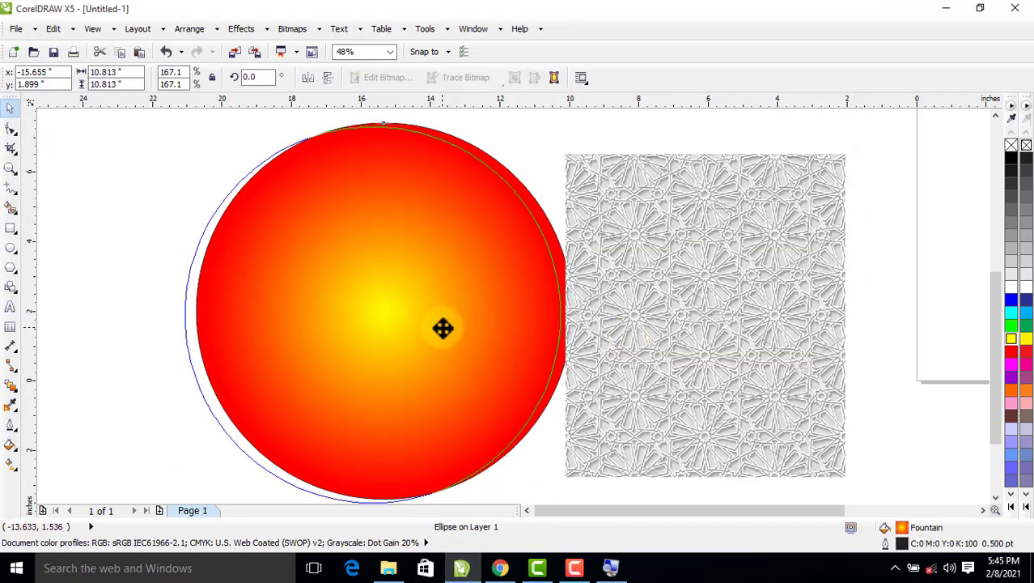
pyautogui.click(646, 336)
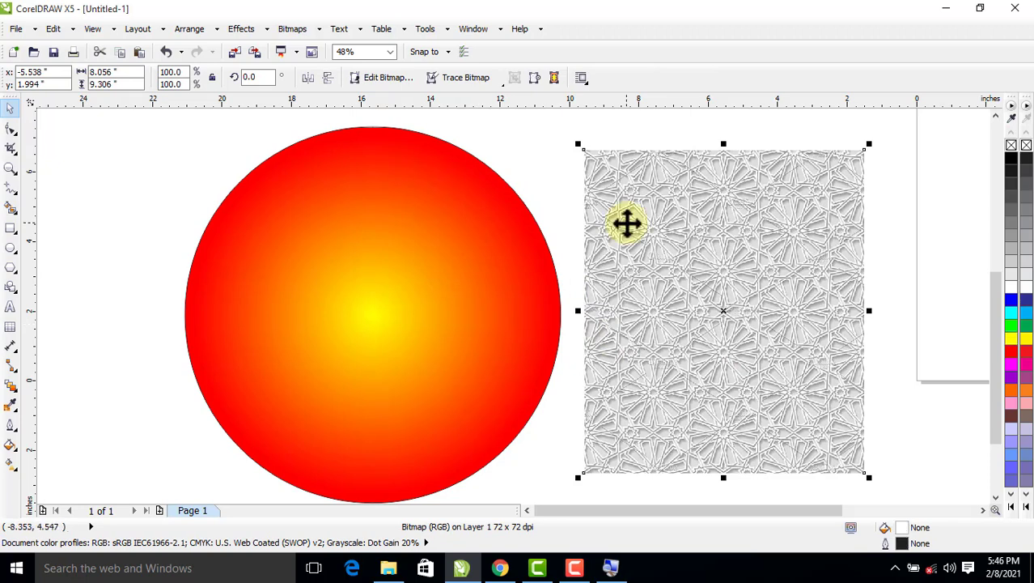
pyautogui.click(428, 30)
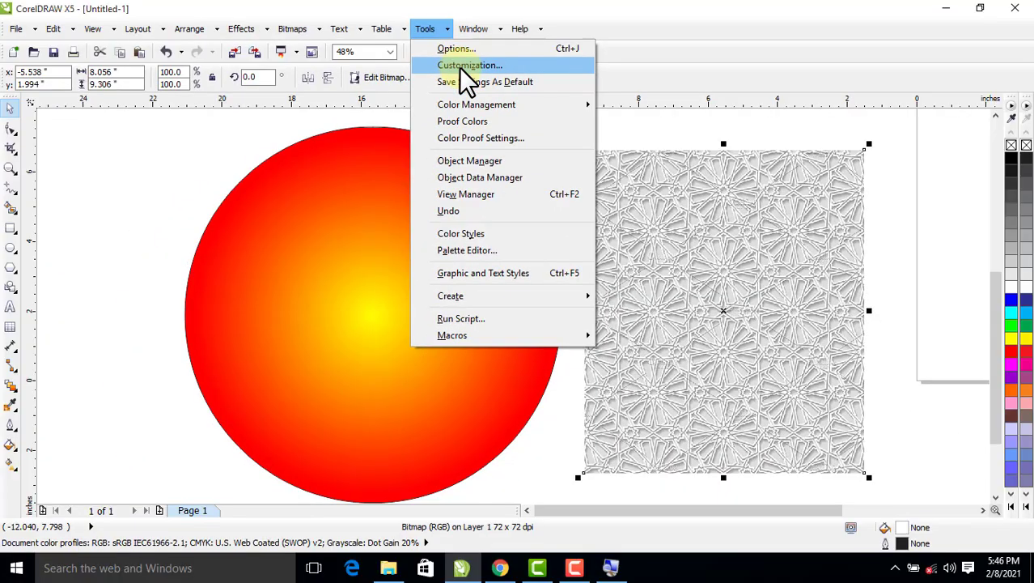
# - Find the Effects > Place Inside Container command in Options > Customization > Commands
pyautogui.click(459, 68)
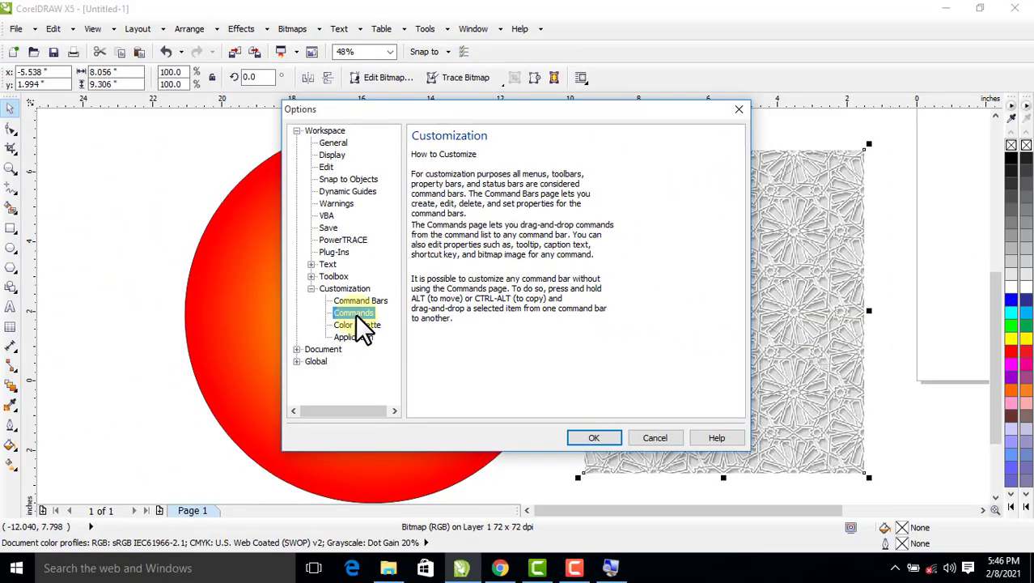
pyautogui.click(355, 314)
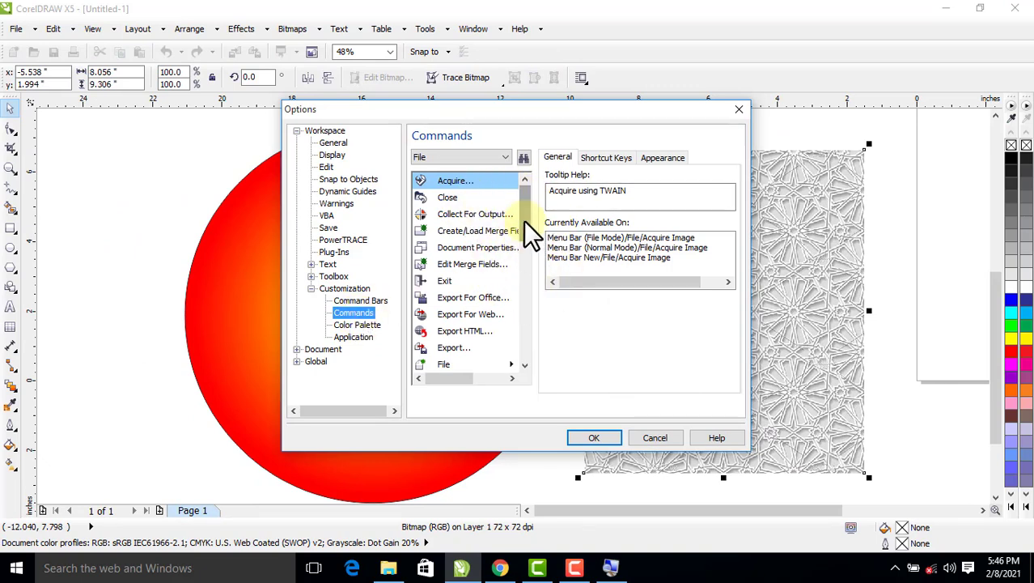
pyautogui.click(475, 159)
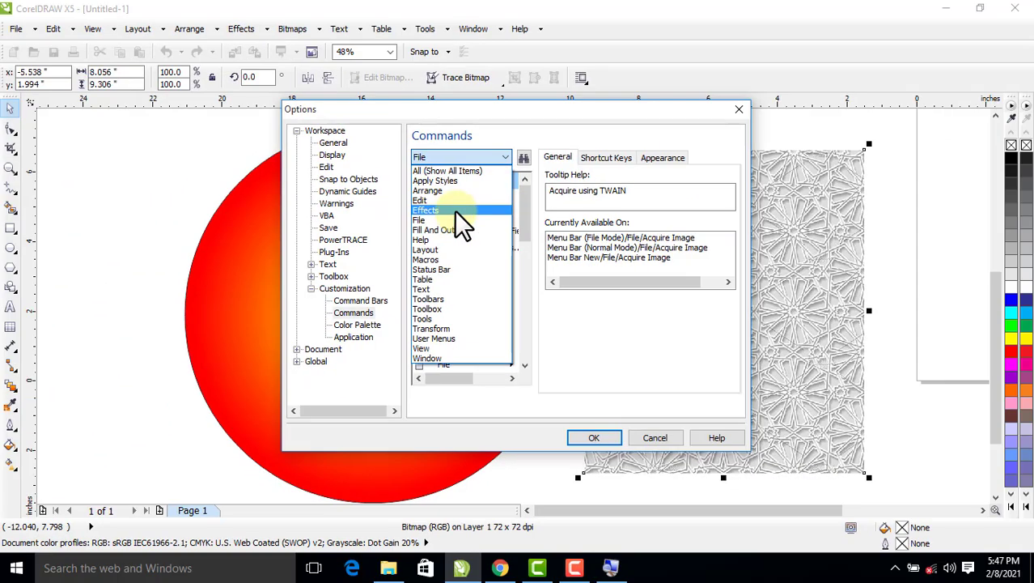
pyautogui.click(456, 212)
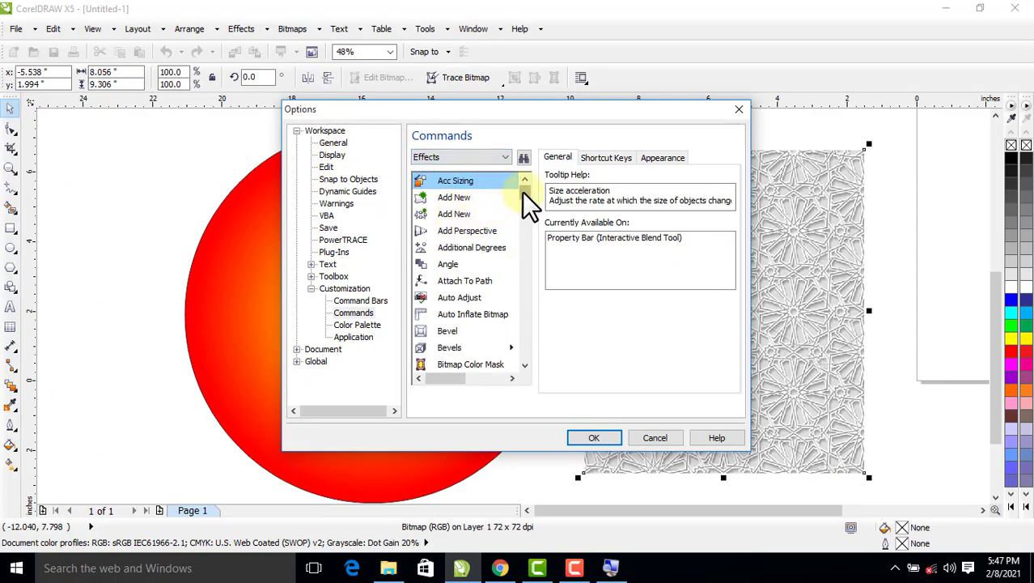
pyautogui.moveTo(523, 192); pyautogui.dragTo(529, 285)
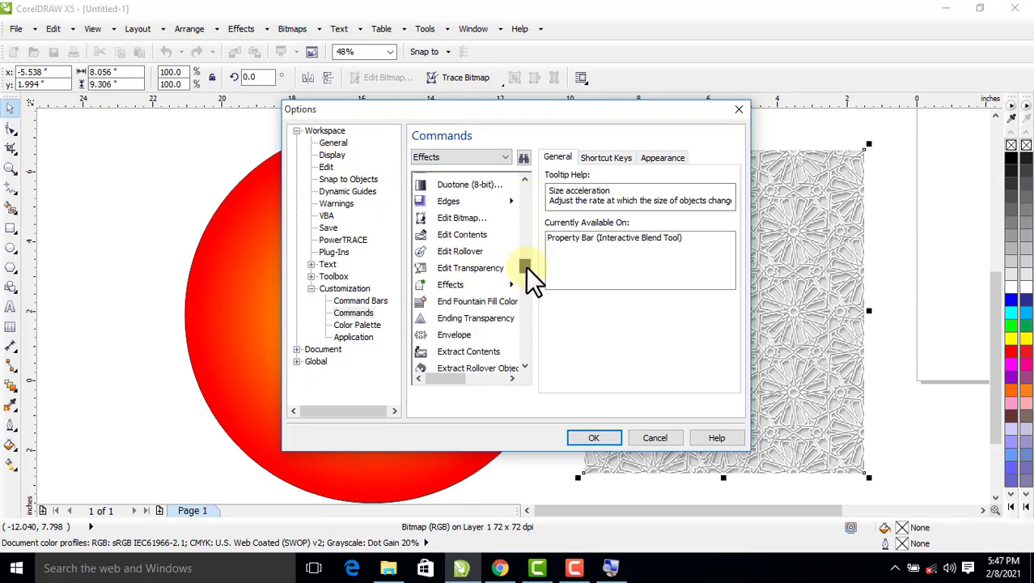
pyautogui.moveTo(528, 285); pyautogui.dragTo(528, 319)
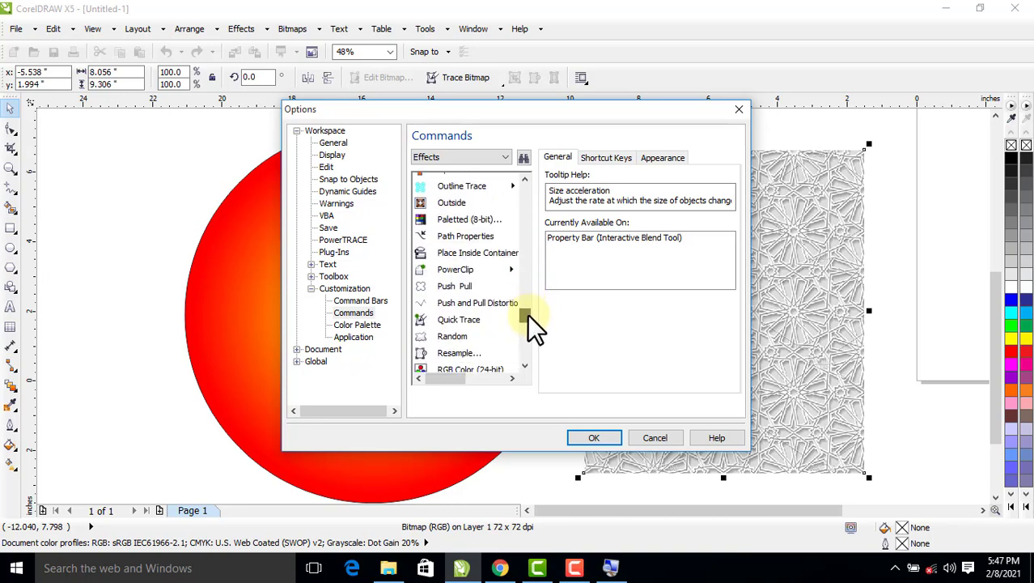
pyautogui.click(462, 258)
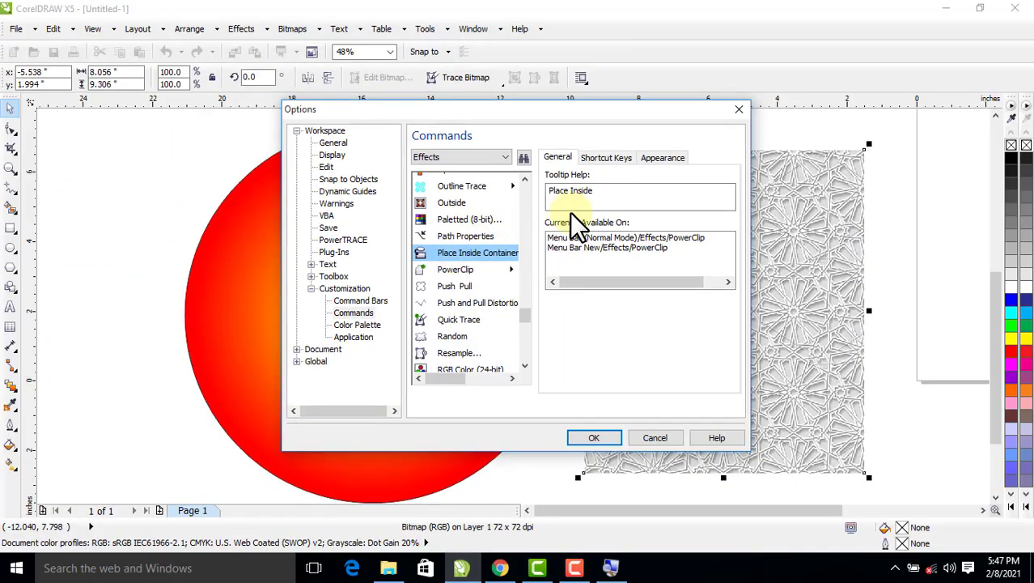
# - Assign W as the Place Inside Container shortcut key and confirm the options
pyautogui.click(612, 159)
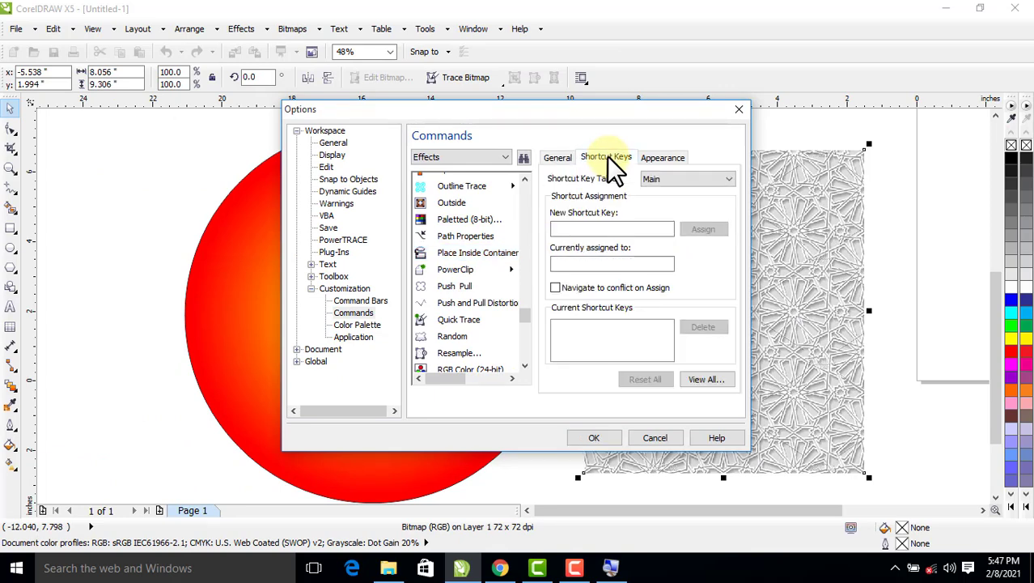
pyautogui.click(493, 258)
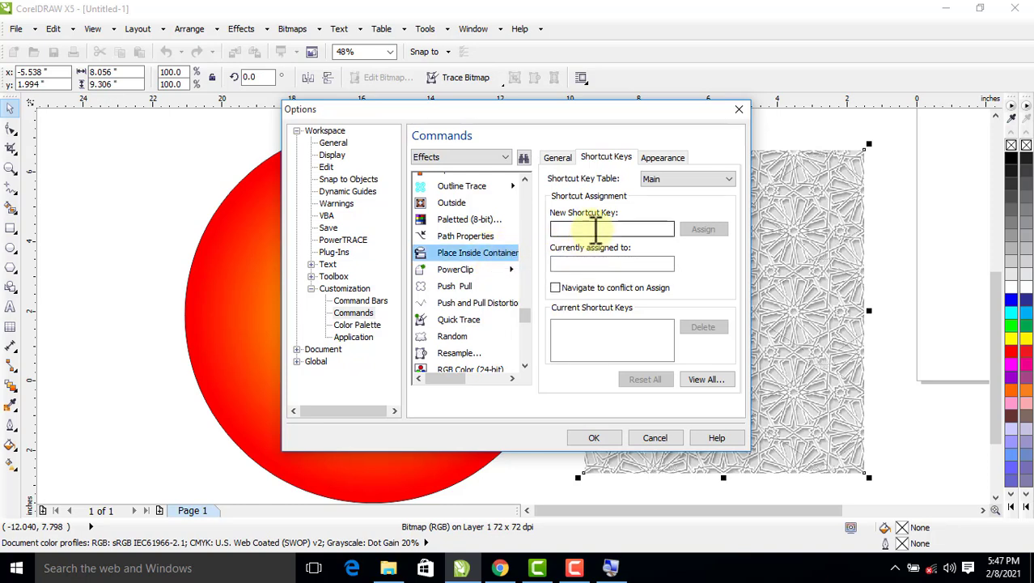
pyautogui.click(595, 229)
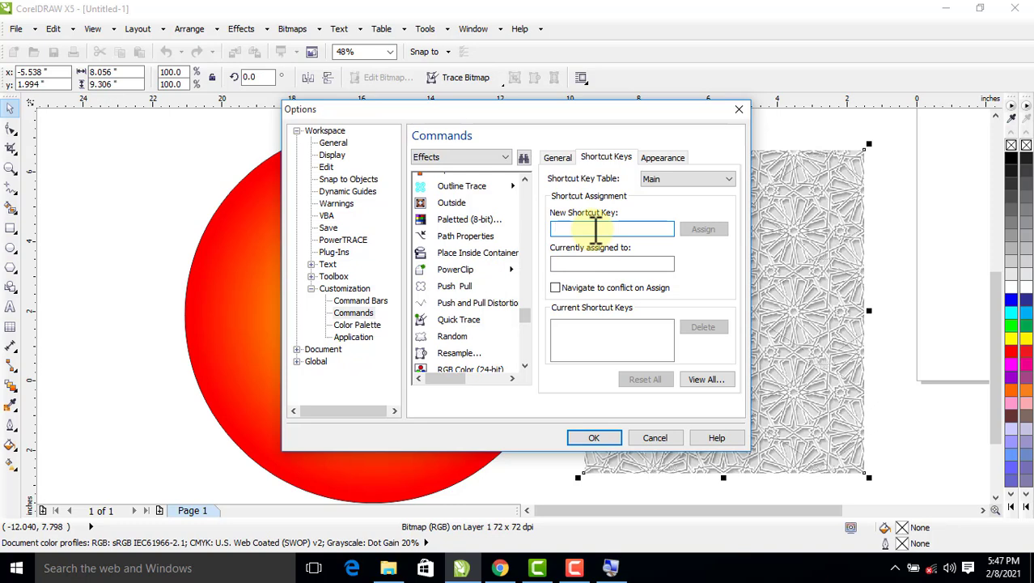
pyautogui.press('w')
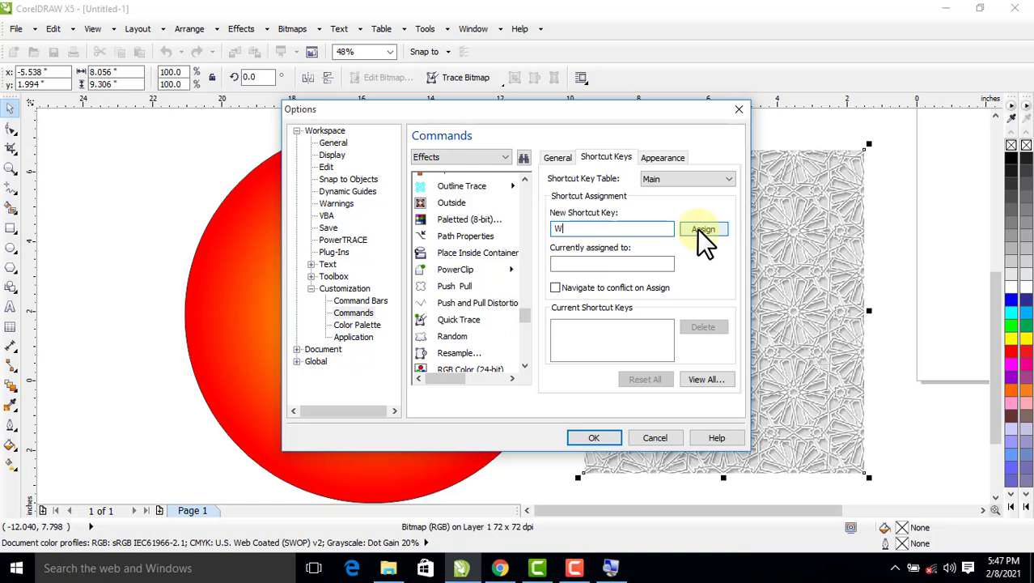
pyautogui.click(704, 234)
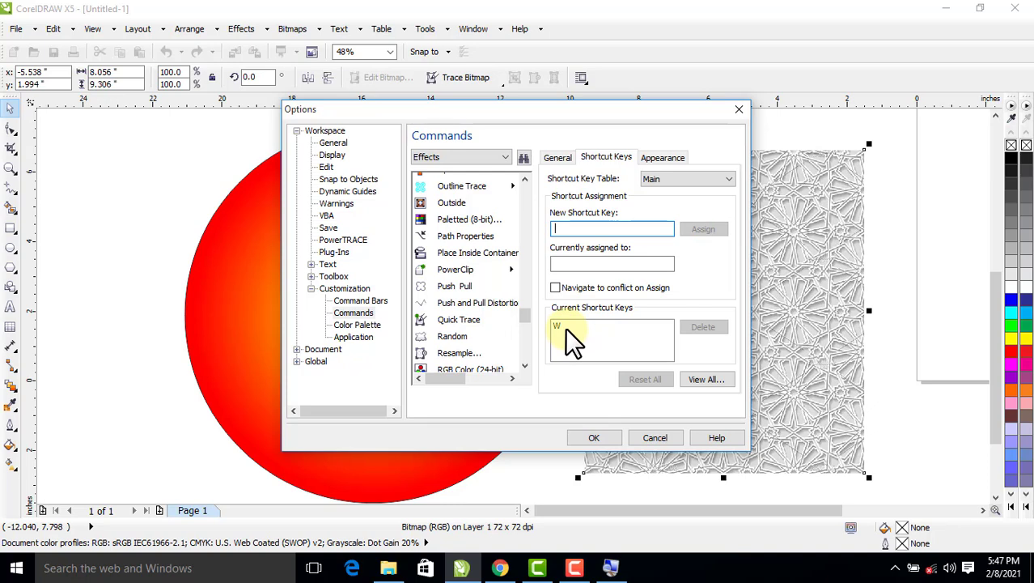
pyautogui.click(567, 334)
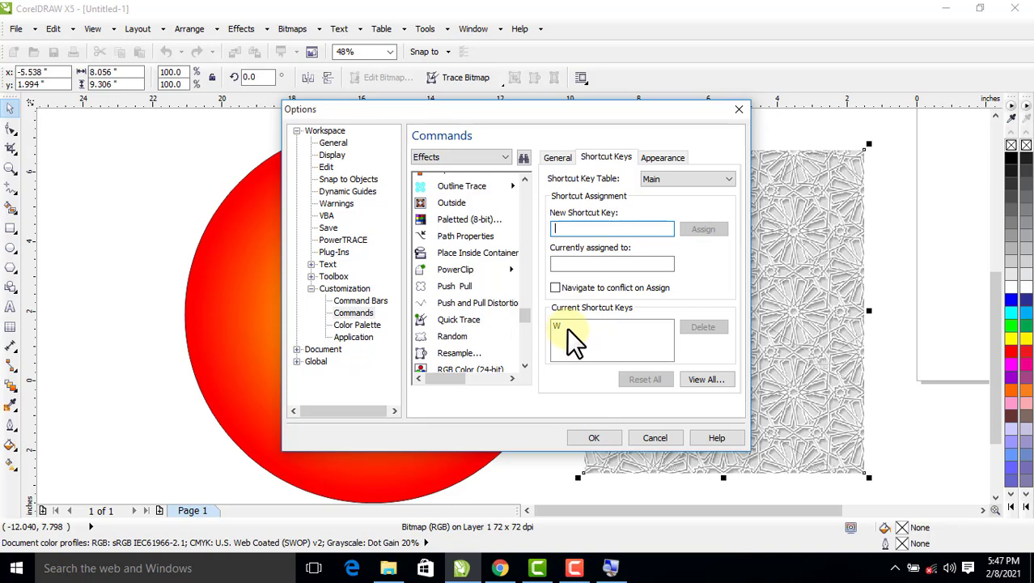
pyautogui.click(595, 440)
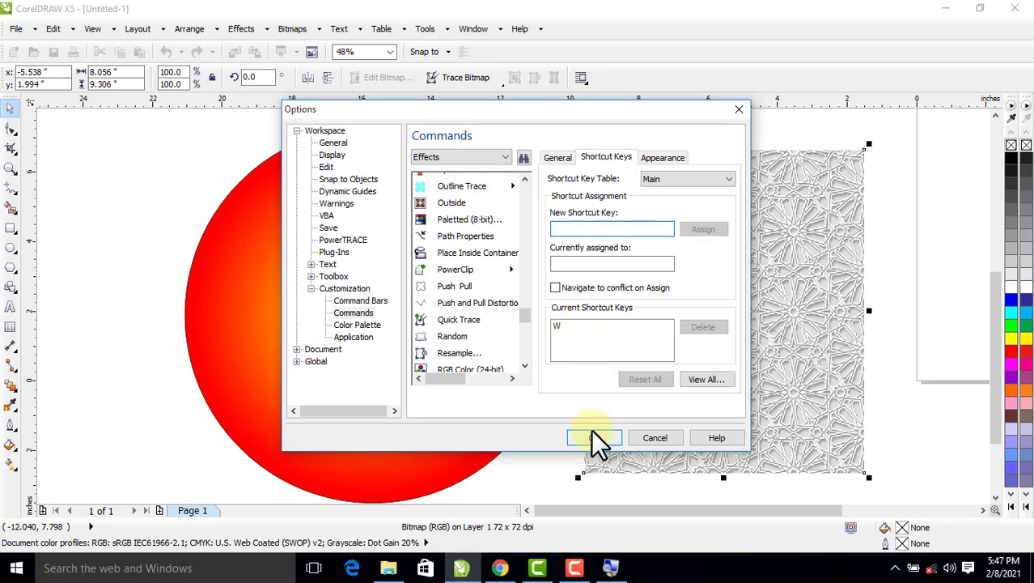
# - Clip the selected pattern image inside the gradient circle using the W shortcut
pyautogui.click(595, 439)
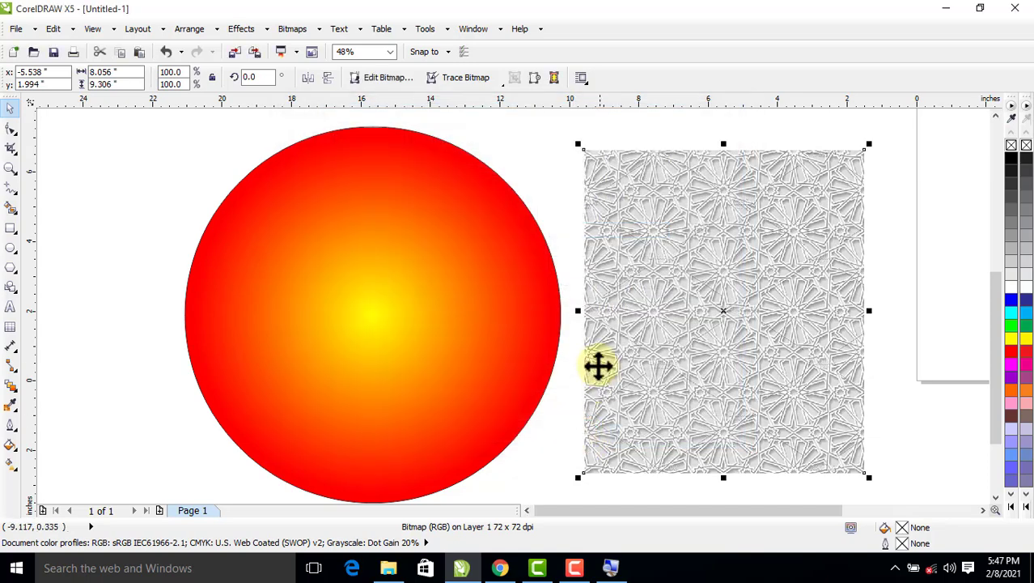
pyautogui.click(564, 221)
pyautogui.click(643, 246)
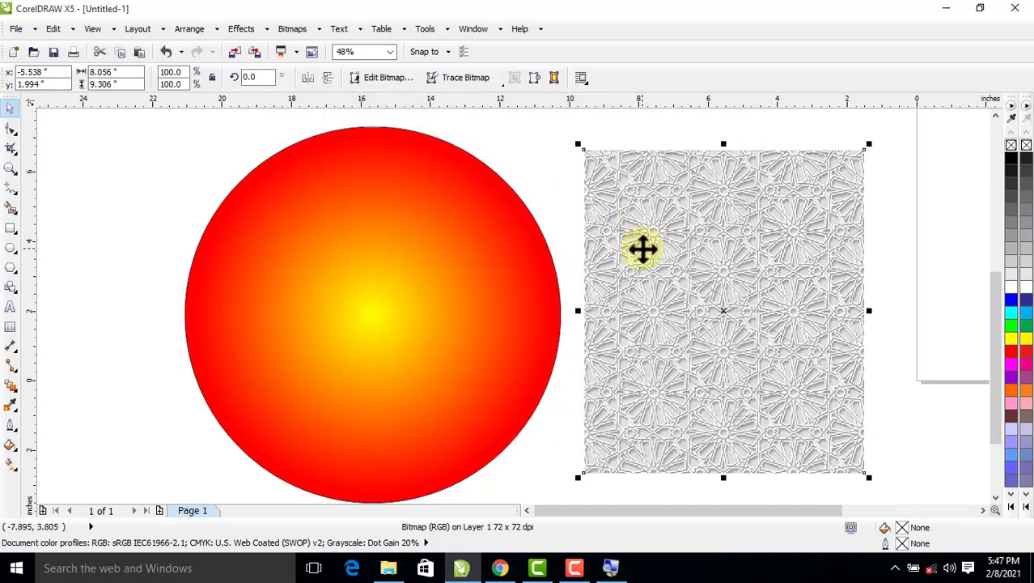
pyautogui.click(575, 245)
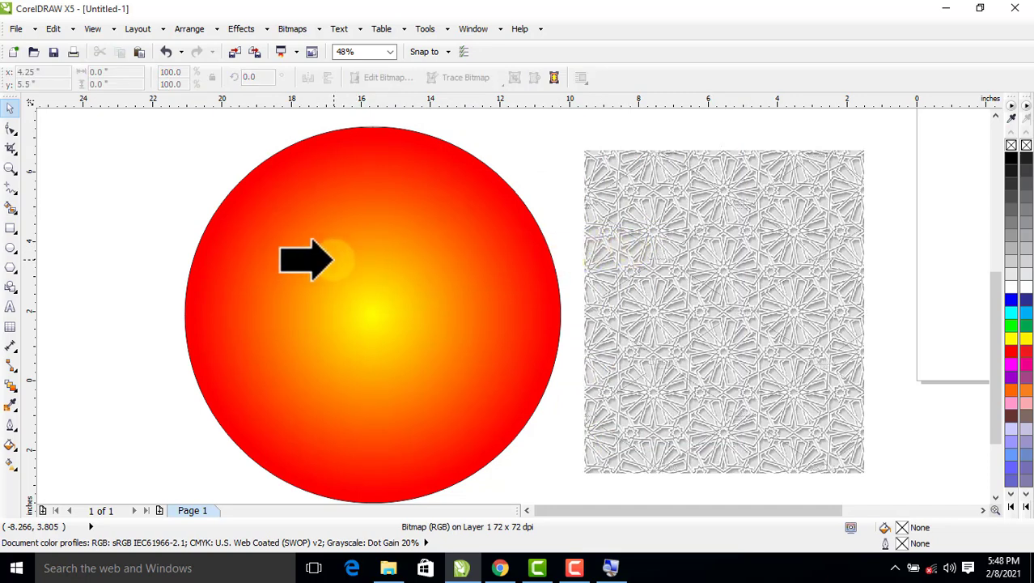
pyautogui.click(330, 259)
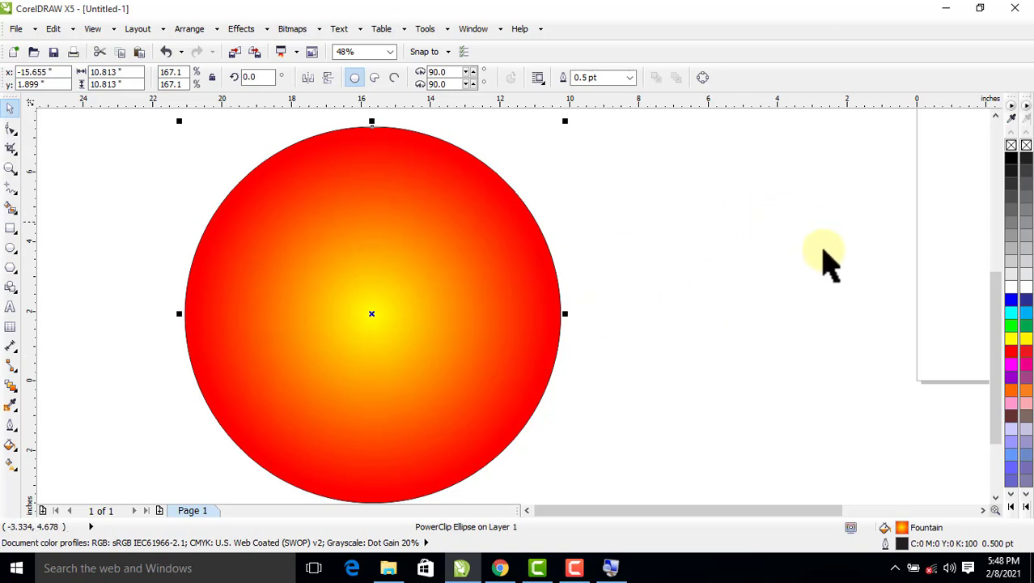
# - Open the circle's PowerClip contents for editing, finish once, then edit contents again
pyautogui.rightClick(422, 257)
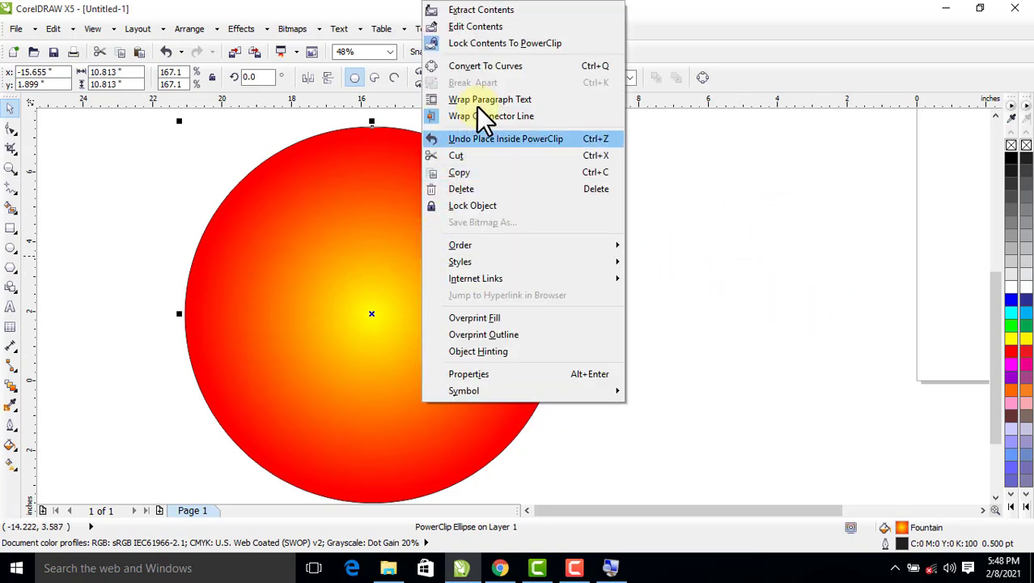
pyautogui.click(712, 234)
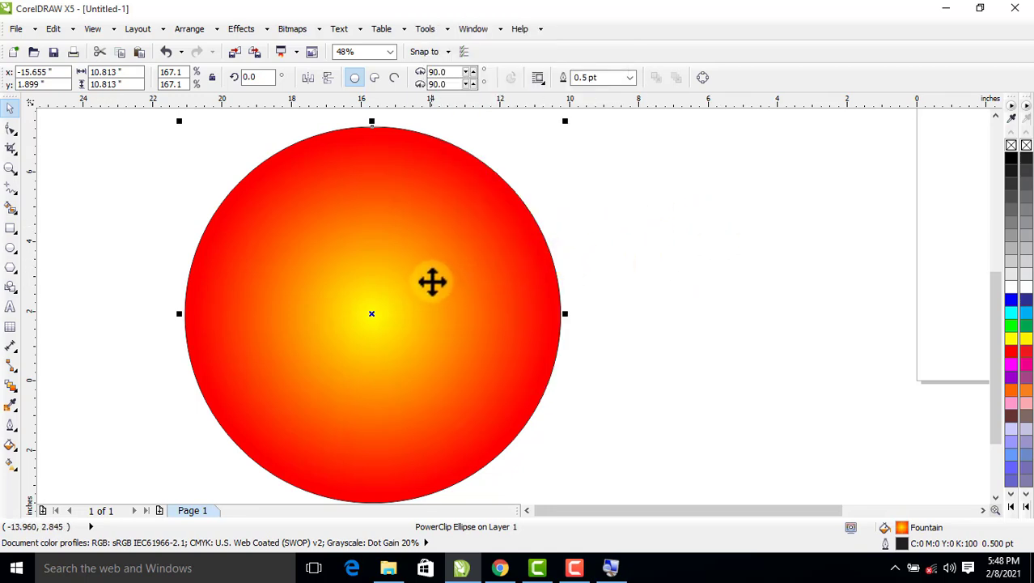
pyautogui.keyDown('ctrl'); pyautogui.click(432, 281); pyautogui.keyUp('ctrl')
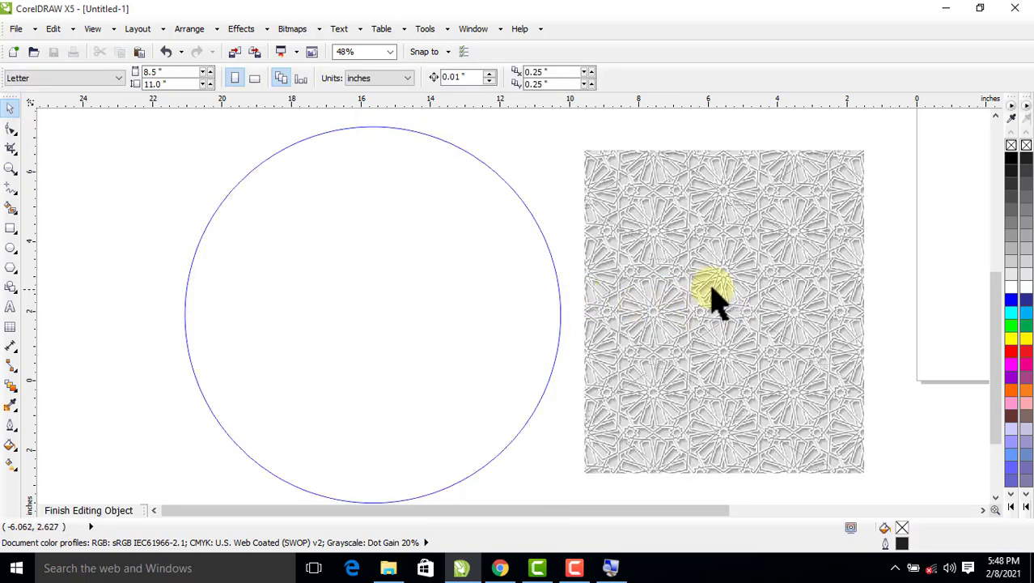
pyautogui.click(94, 509)
pyautogui.rightClick(409, 330)
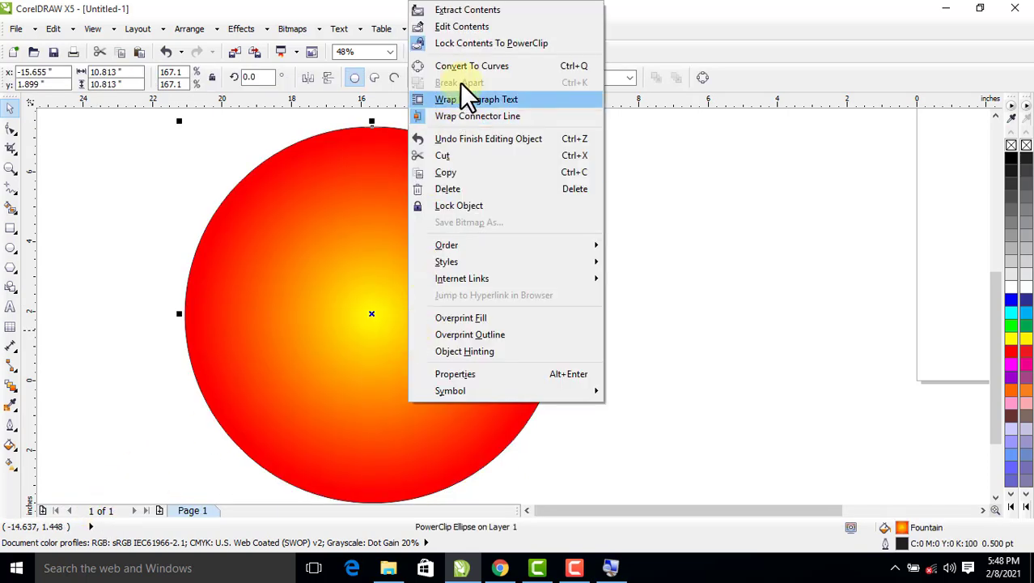
pyautogui.click(718, 204)
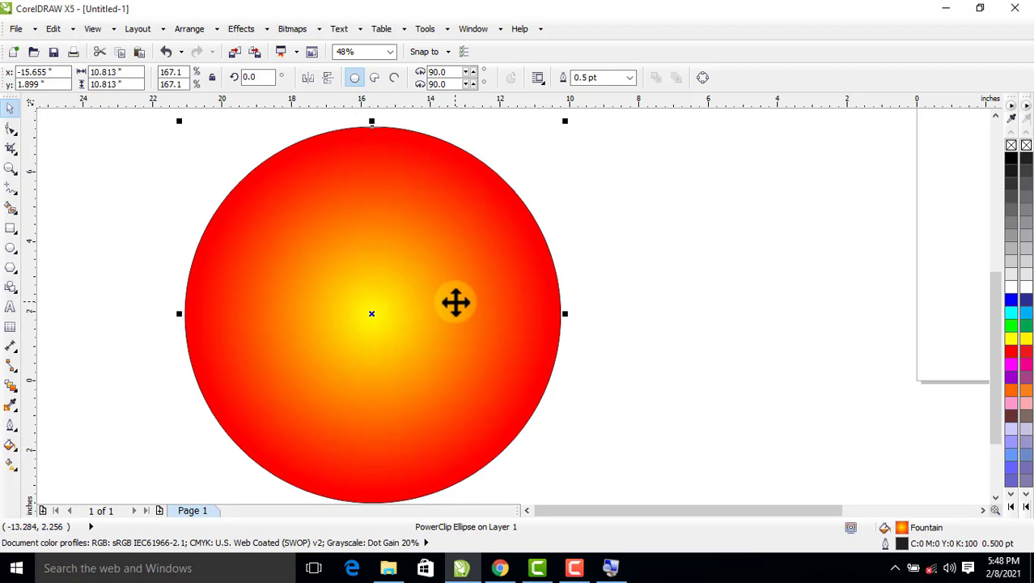
pyautogui.keyDown('ctrl'); pyautogui.click(456, 302); pyautogui.keyUp('ctrl')
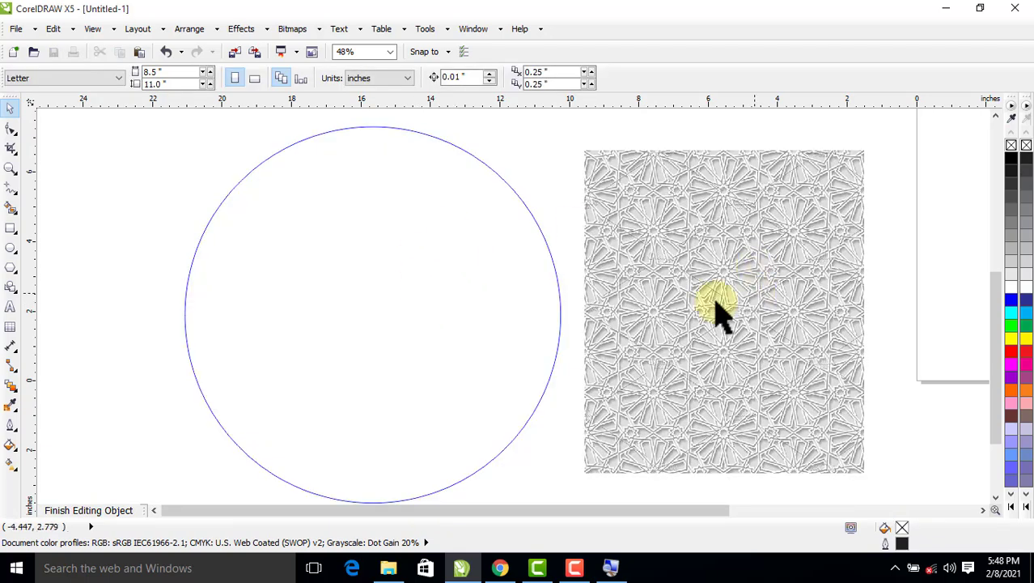
# - Move and enlarge the pattern image so it covers the whole circle
pyautogui.moveTo(759, 291); pyautogui.dragTo(386, 266)
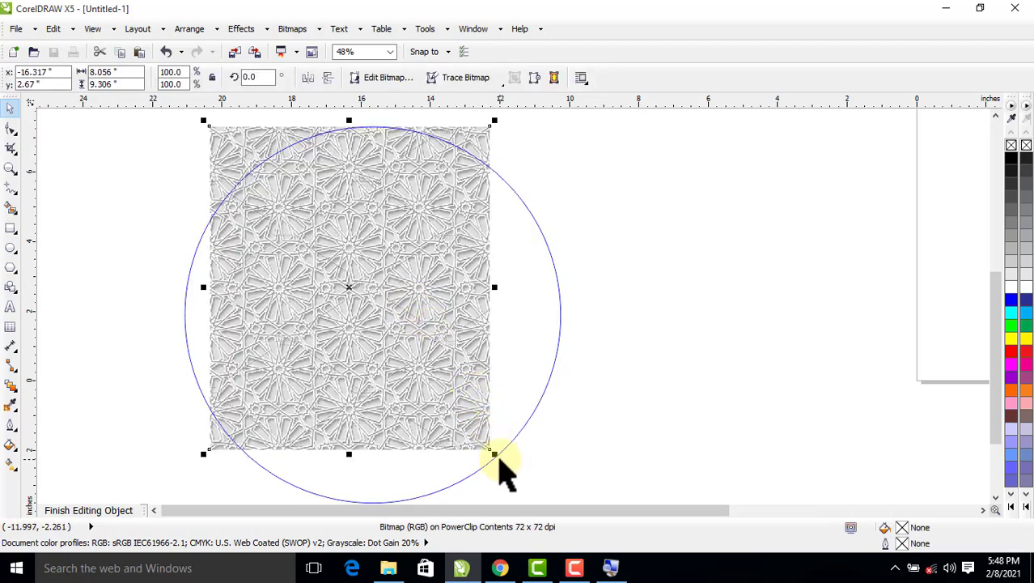
pyautogui.moveTo(491, 447); pyautogui.dragTo(596, 504)
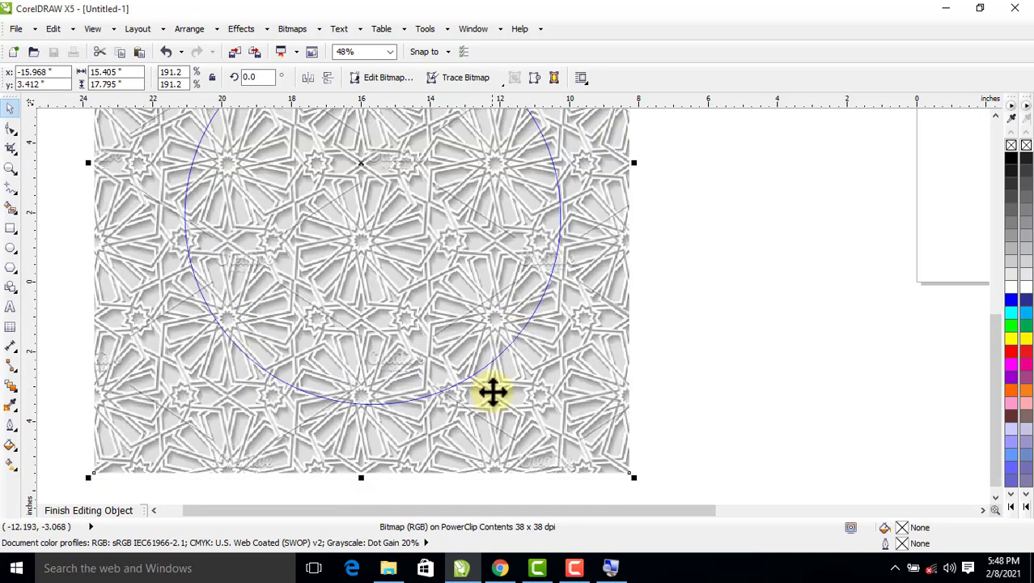
pyautogui.moveTo(493, 393); pyautogui.dragTo(503, 379)
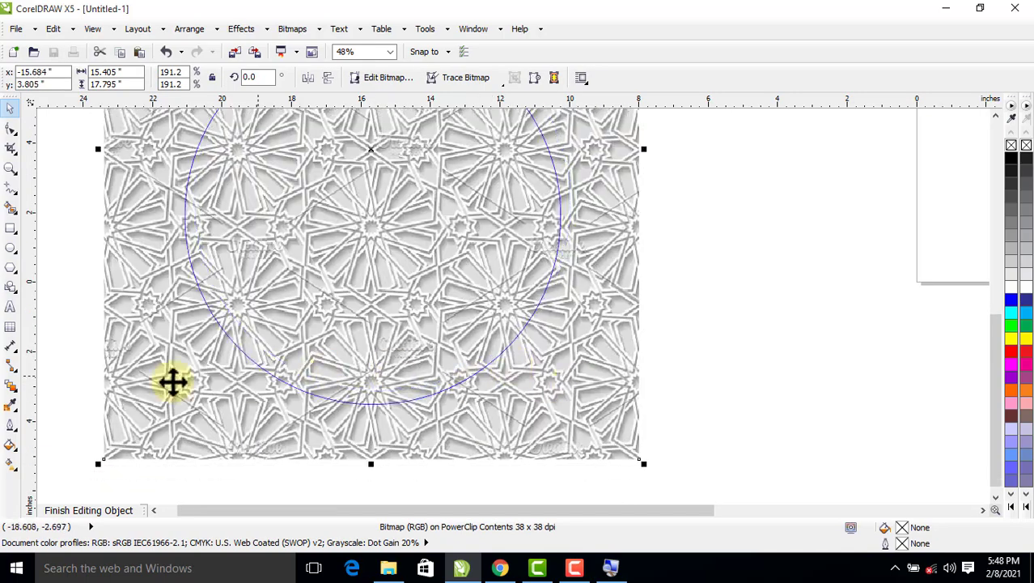
# - Give the pattern a Uniform transparency of 75
pyautogui.click(13, 384)
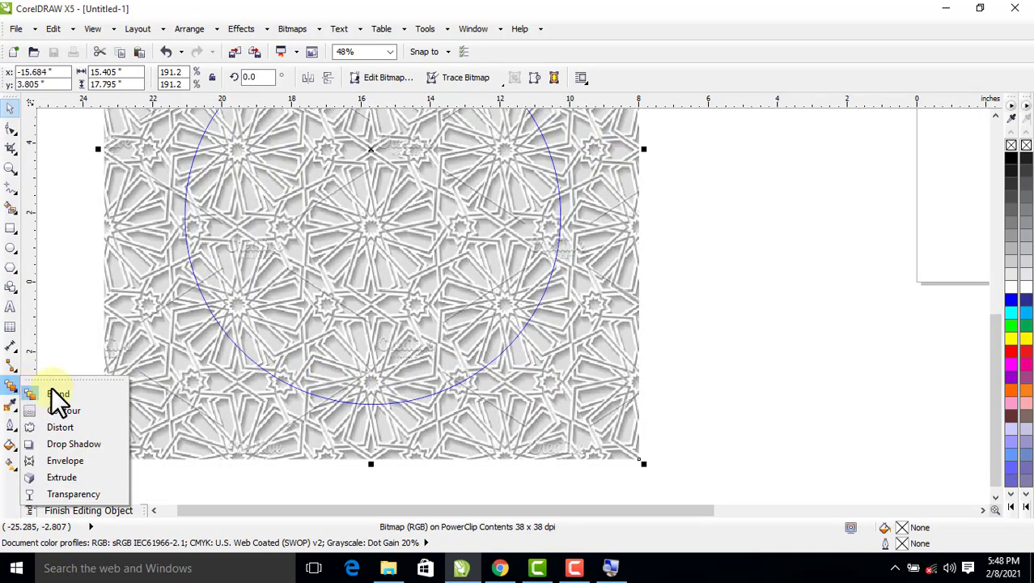
pyautogui.click(102, 496)
pyautogui.click(76, 80)
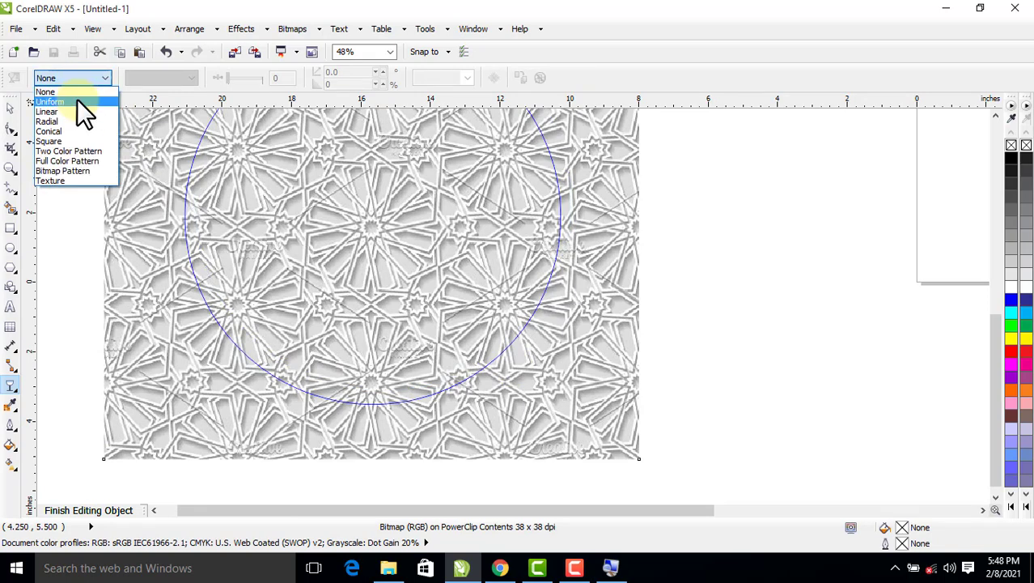
pyautogui.click(77, 100)
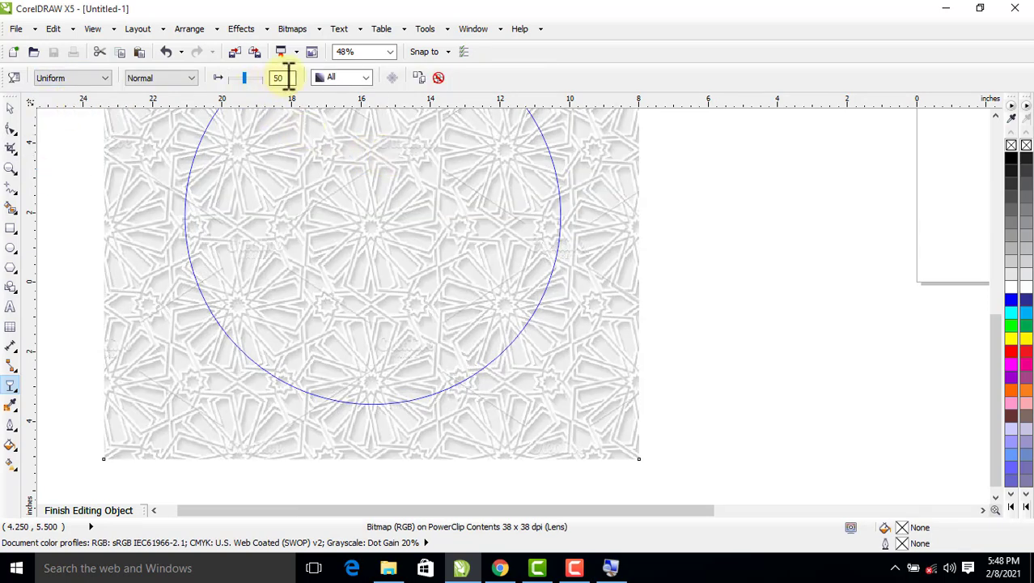
pyautogui.click(283, 78)
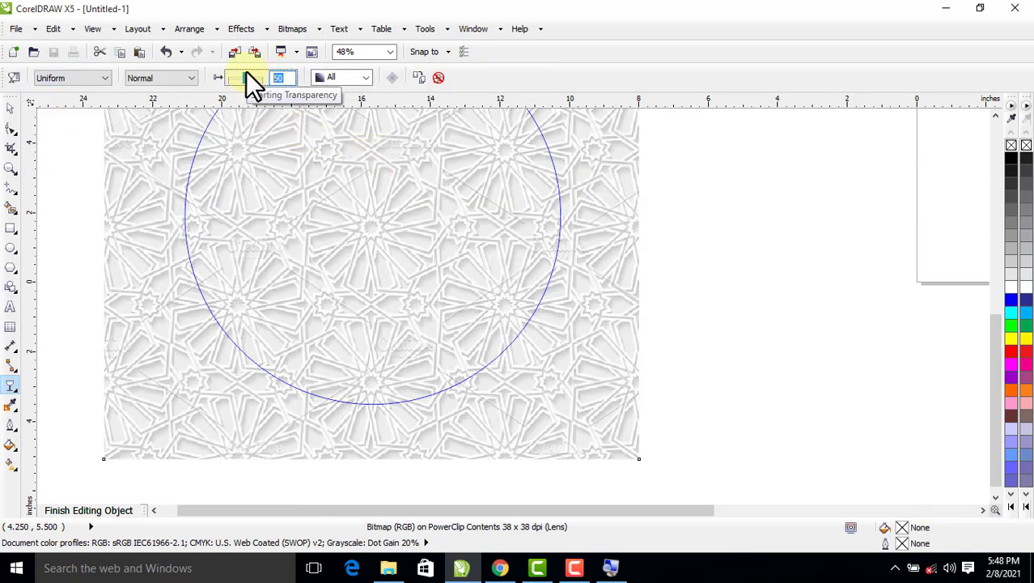
pyautogui.write('75')
pyautogui.press('Return')
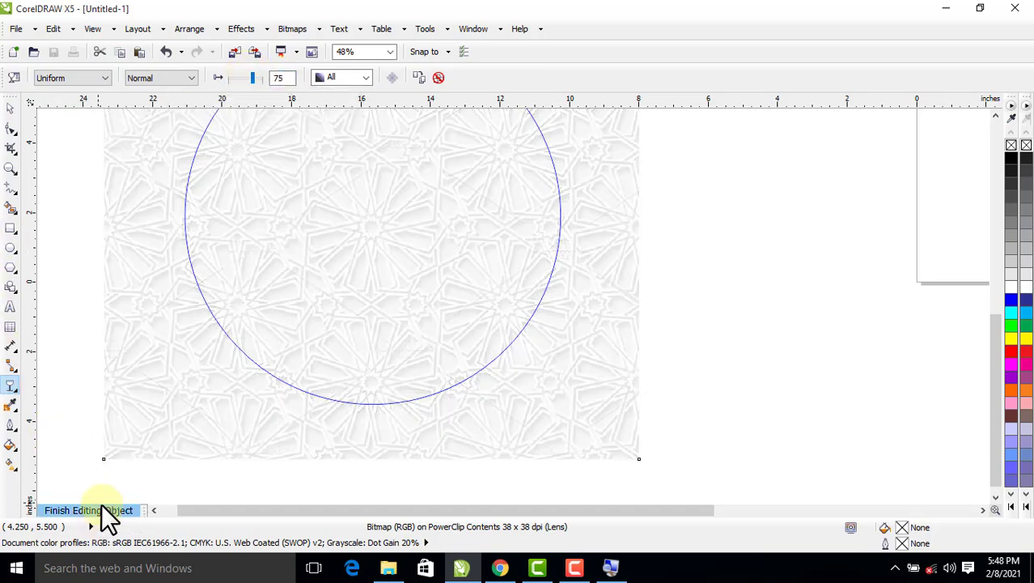
# - Finish editing the circle's contents and deselect to view the result
pyautogui.click(9, 108)
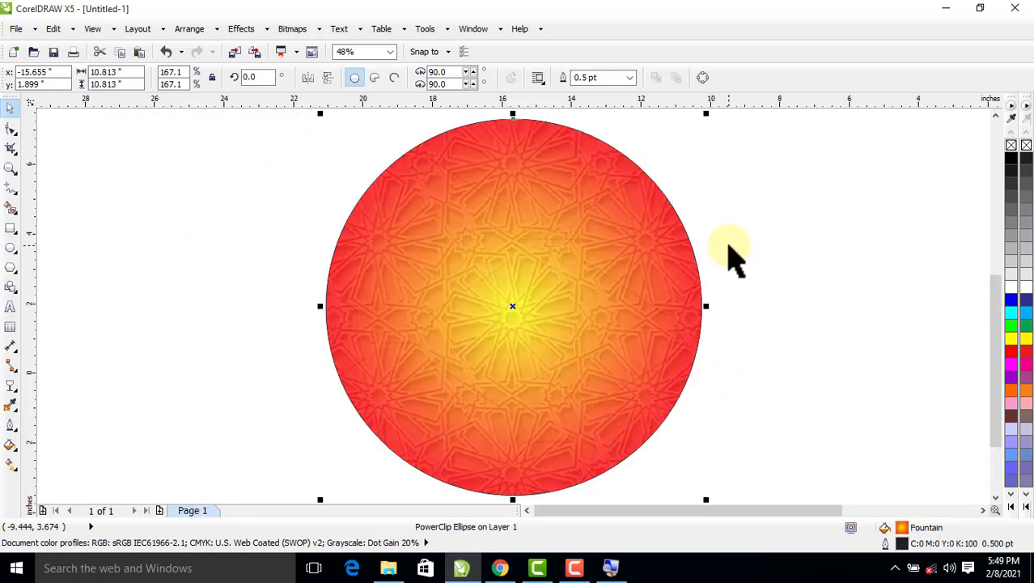
pyautogui.click(256, 222)
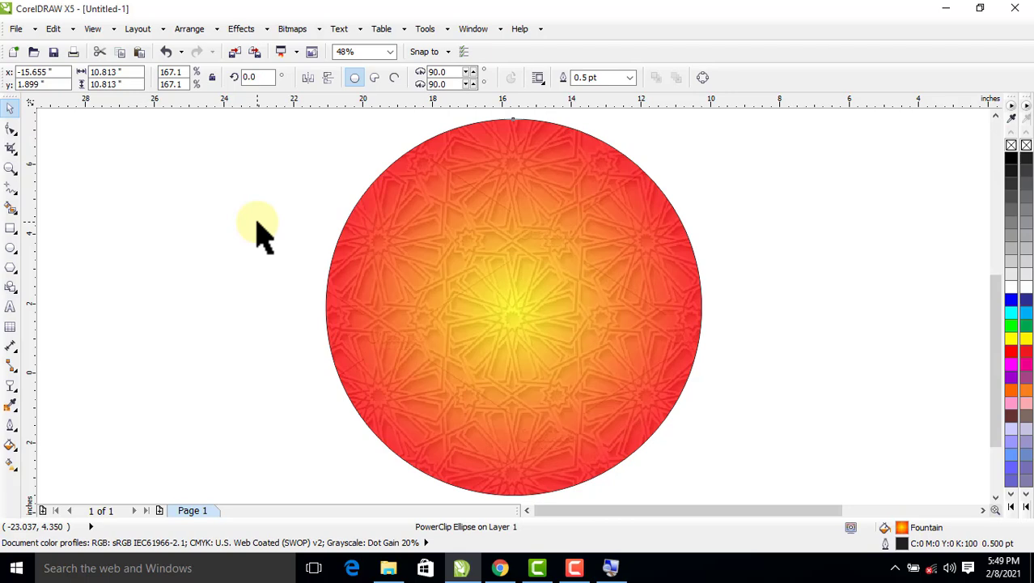
pyautogui.click(501, 567)
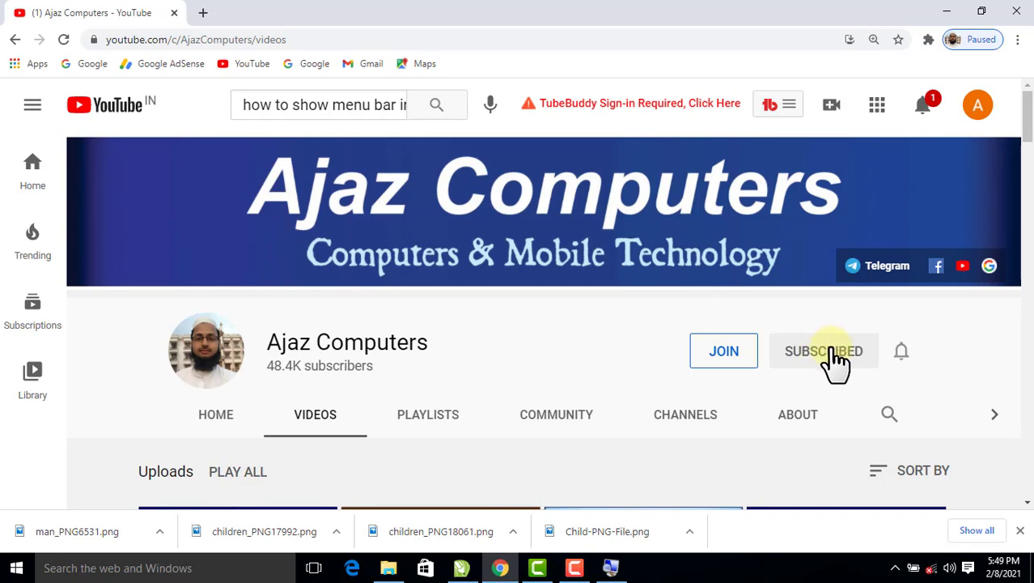
# - Set the subscribed channel's notification bell to All
pyautogui.click(905, 355)
pyautogui.click(846, 404)
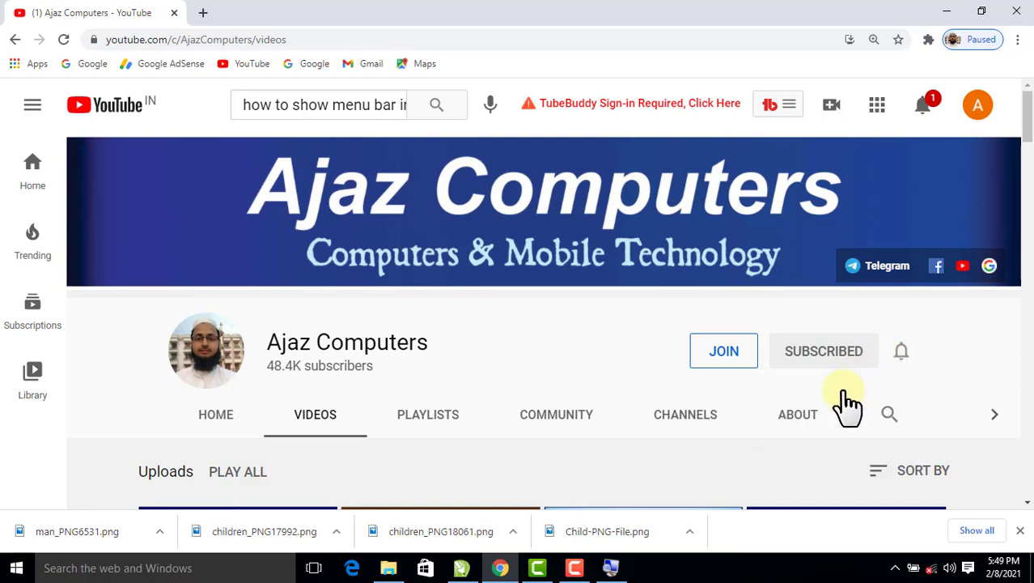